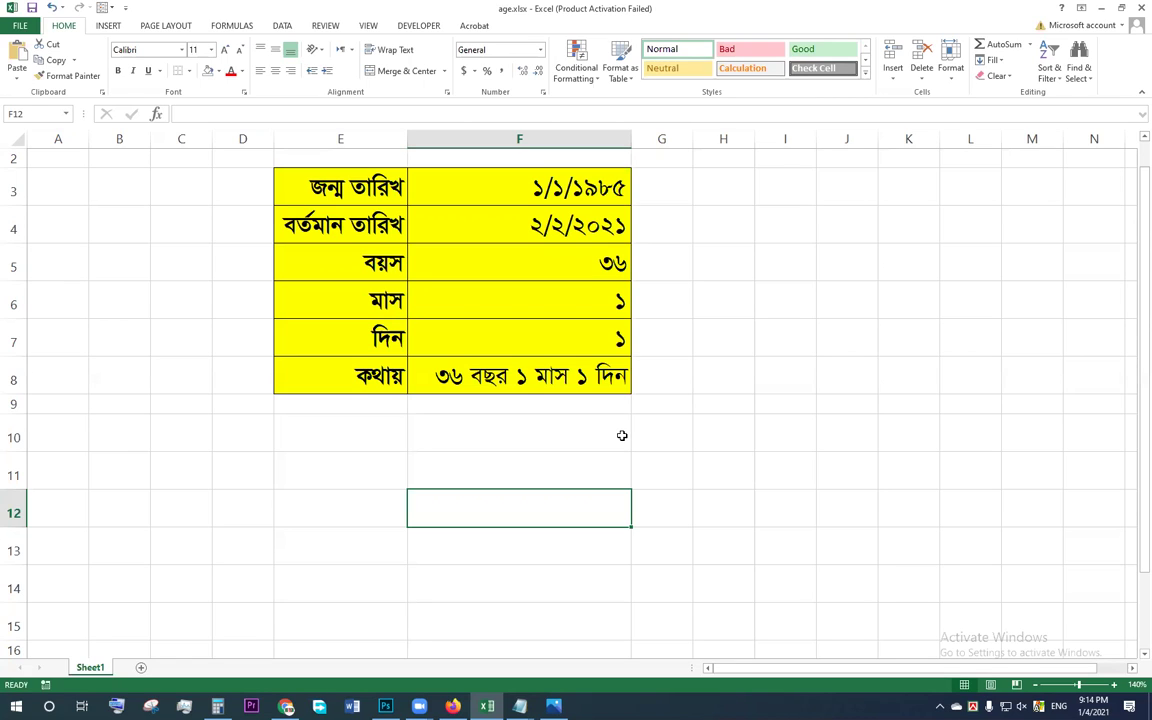
Replace the date of birth in F3 with a new one and set the current date in F4 to 1/4/2021.
{"action": "left_click", "coordinate": [511, 185]}
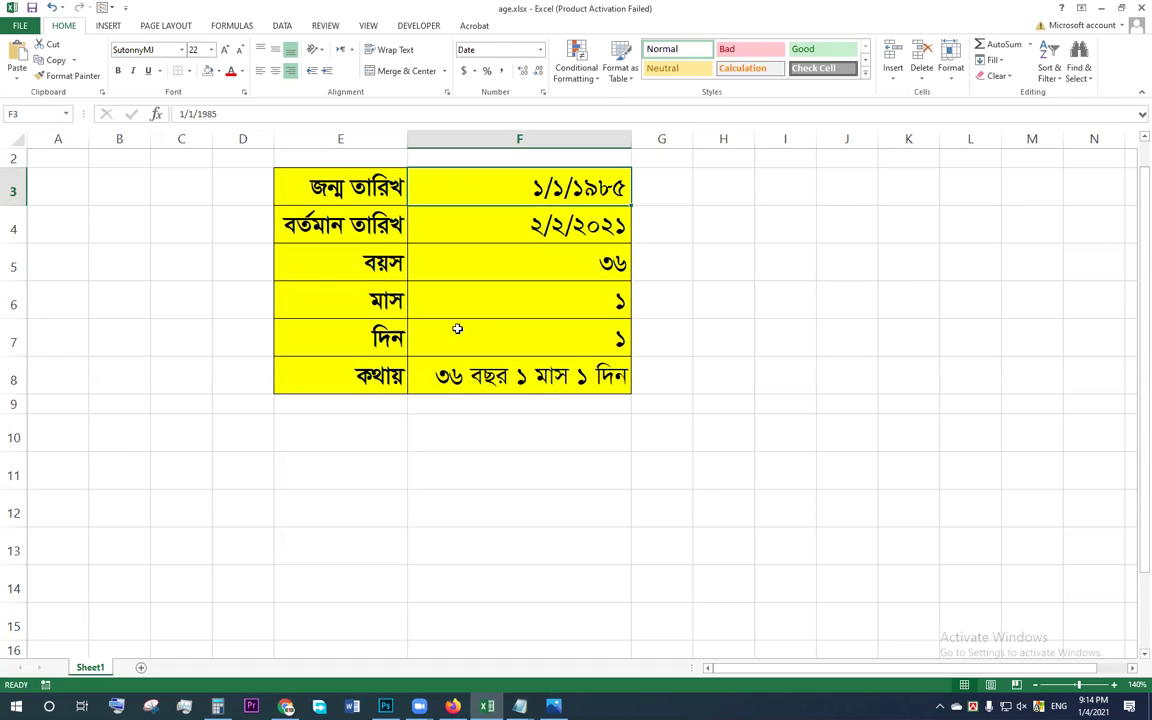
{"action": "type", "text": "2/"}
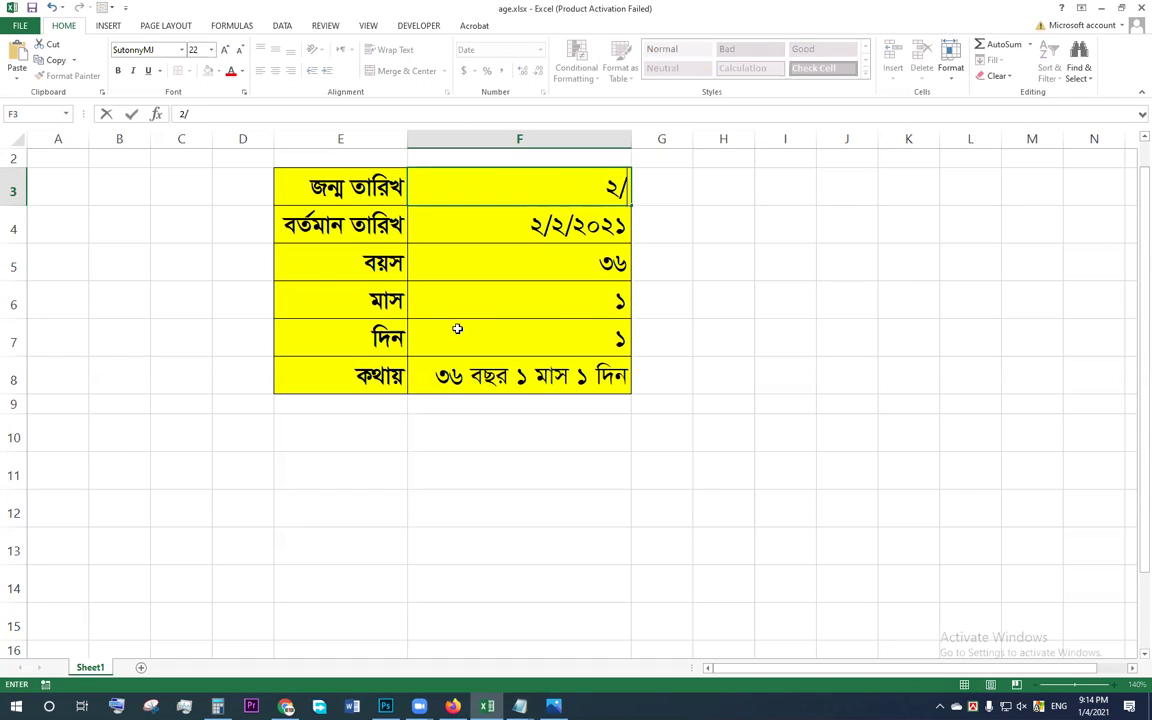
{"action": "type", "text": "24/1999"}
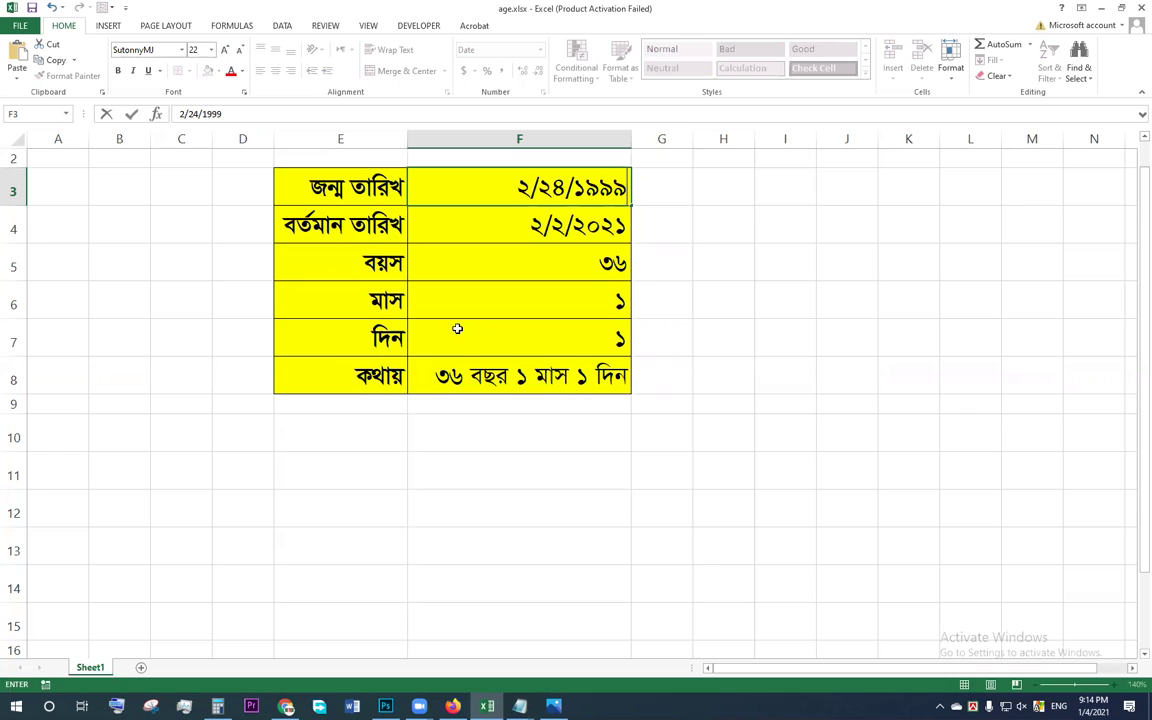
{"action": "key", "text": "Return"}
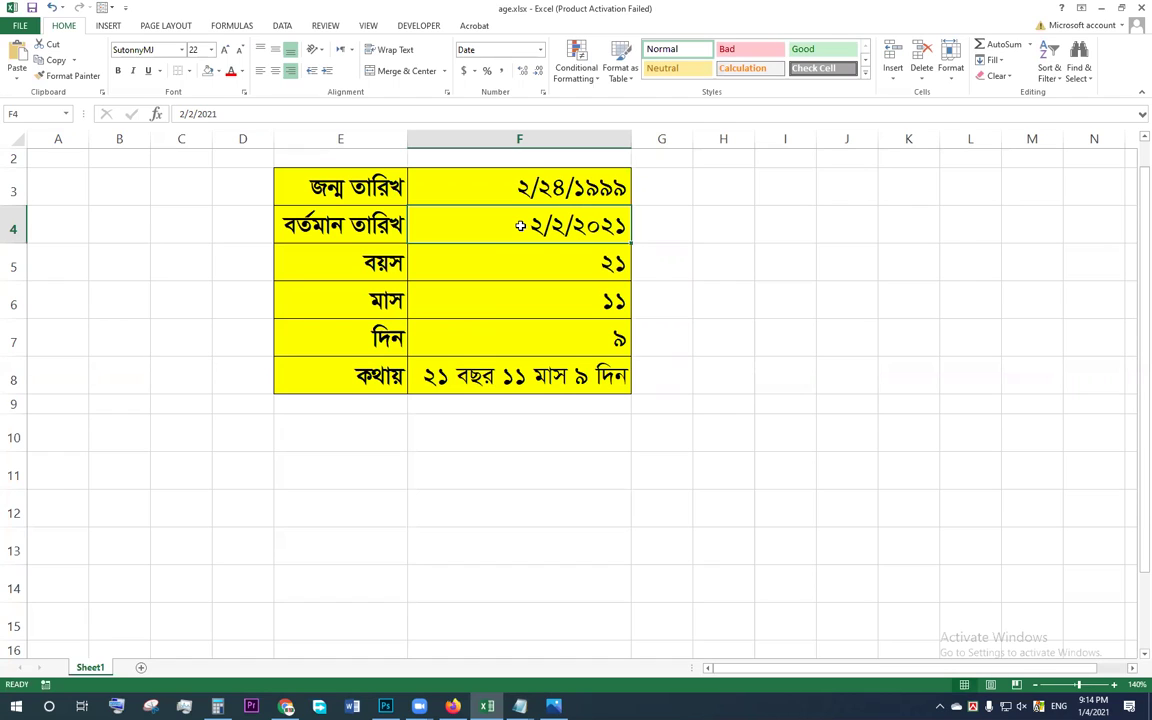
{"action": "type", "text": "1/4/"}
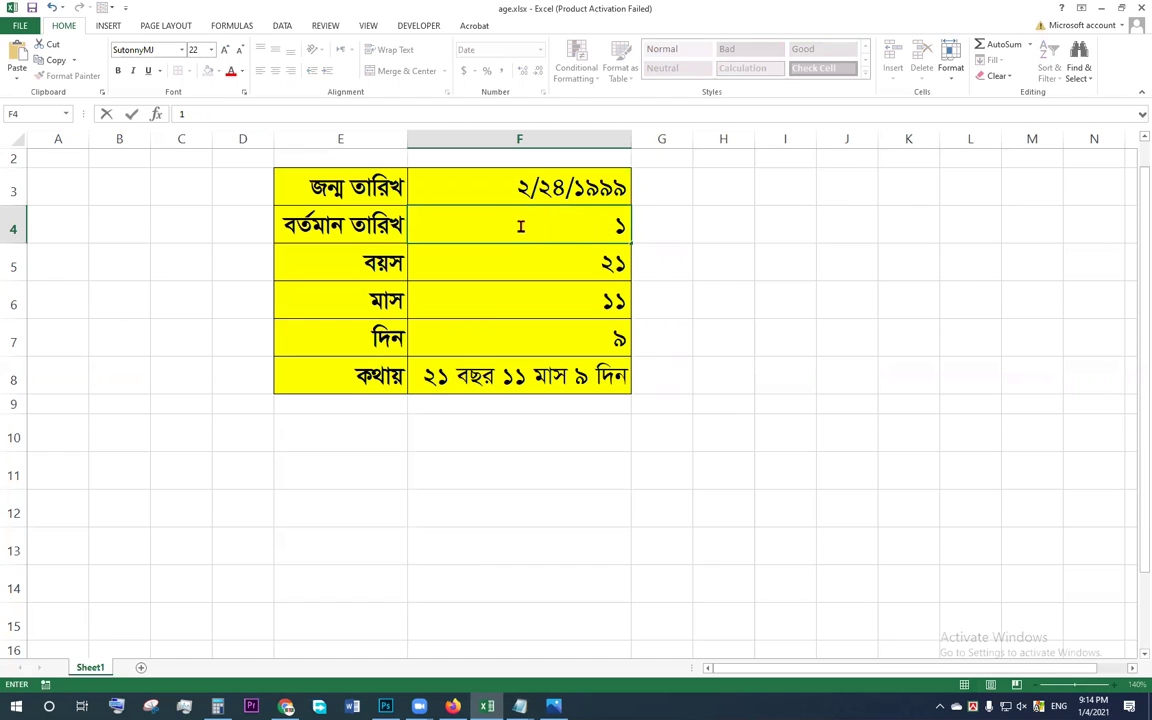
{"action": "type", "text": "2021"}
{"action": "key", "text": "Return"}
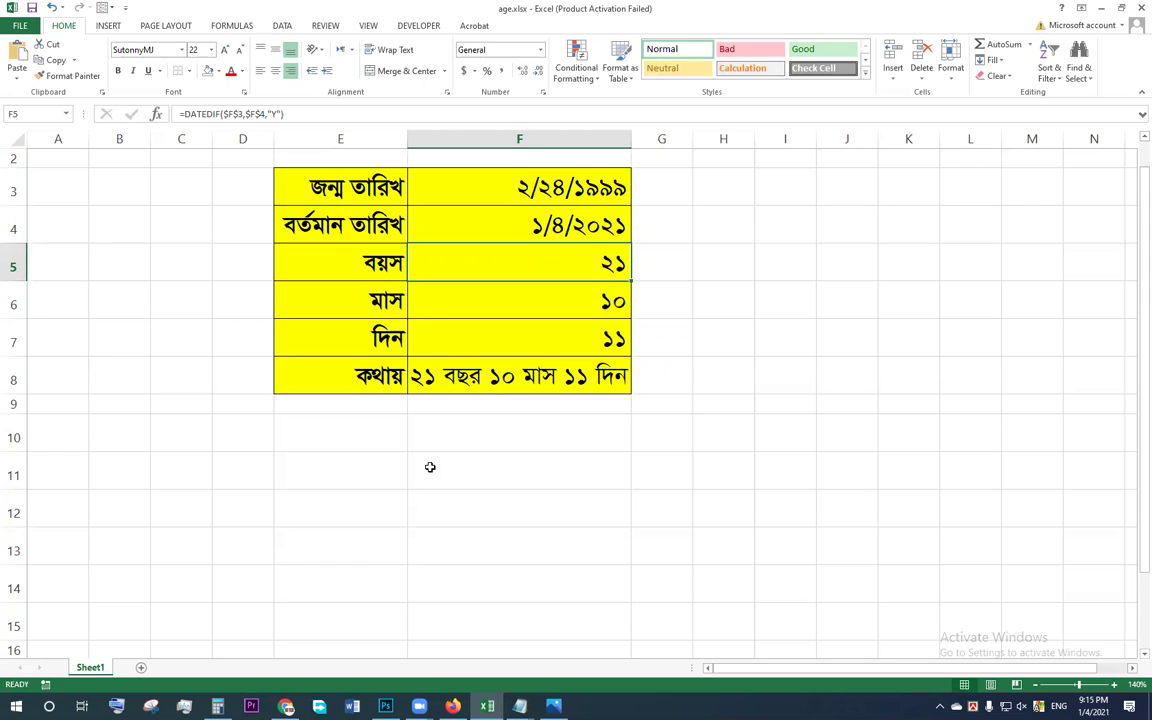
{"action": "left_click_drag", "start_coordinate": [303, 172], "coordinate": [301, 363]}
{"action": "key", "text": "ctrl+c"}
{"action": "left_click", "coordinate": [327, 441]}
{"action": "key", "text": "Escape"}
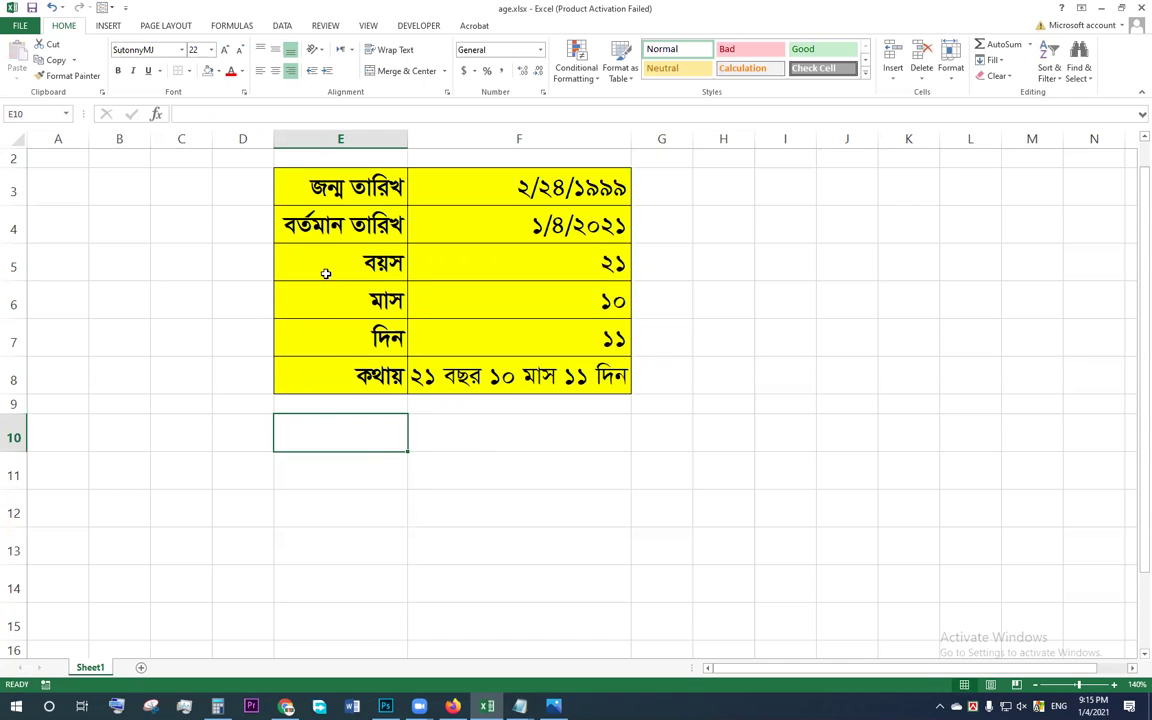
Copy the row labels in E3:E8 to the range starting at E10.
{"action": "left_click", "coordinate": [315, 180]}
{"action": "left_click_drag", "start_coordinate": [349, 249], "coordinate": [345, 368]}
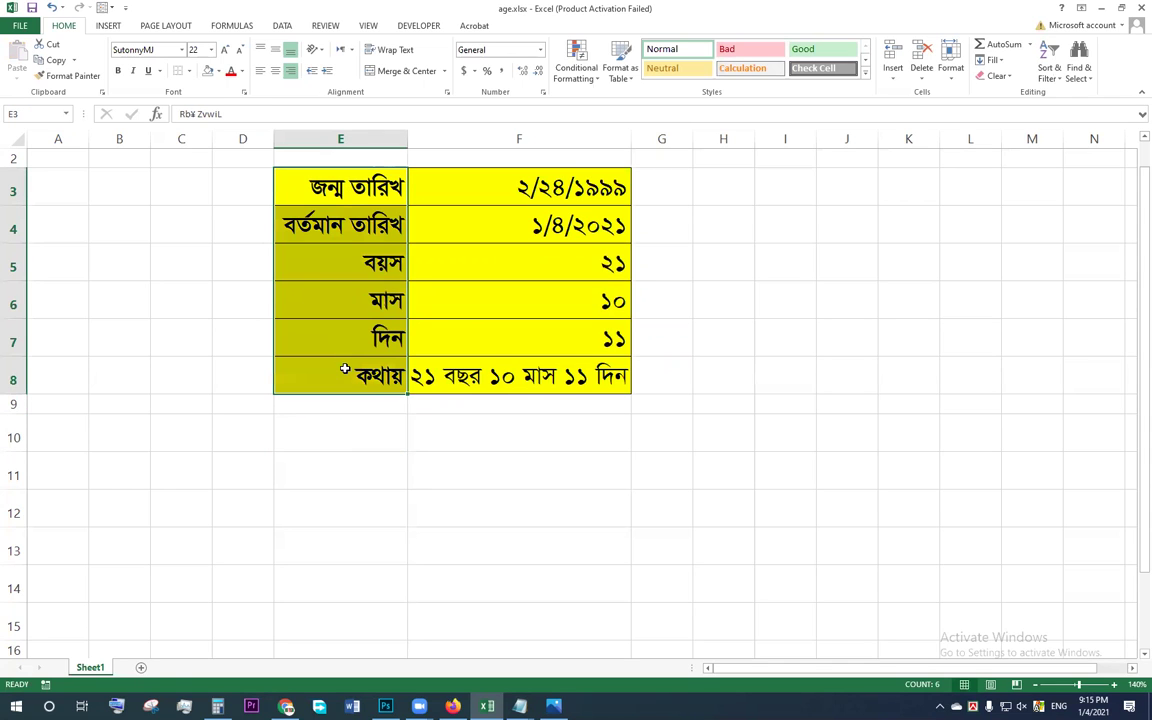
{"action": "key", "text": "ctrl+c"}
{"action": "left_click", "coordinate": [338, 446]}
{"action": "key", "text": "ctrl+v"}
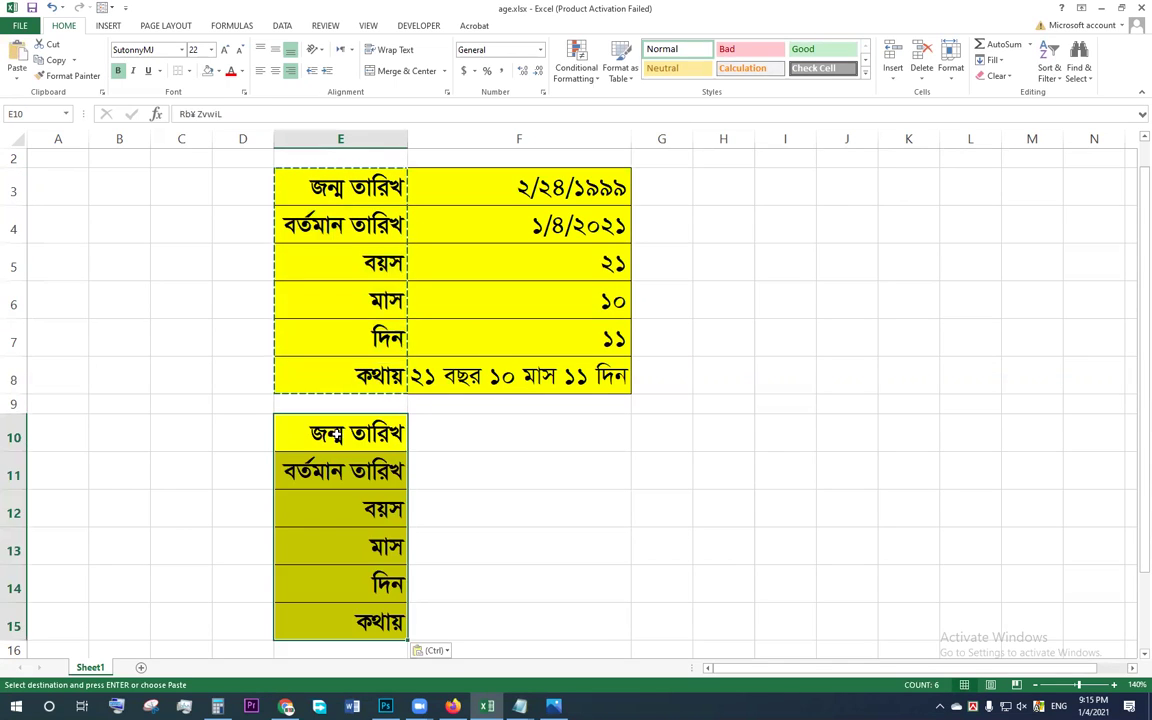
Give the empty cells F10:F15 a yellow fill and all borders.
{"action": "left_click_drag", "start_coordinate": [507, 434], "coordinate": [489, 620]}
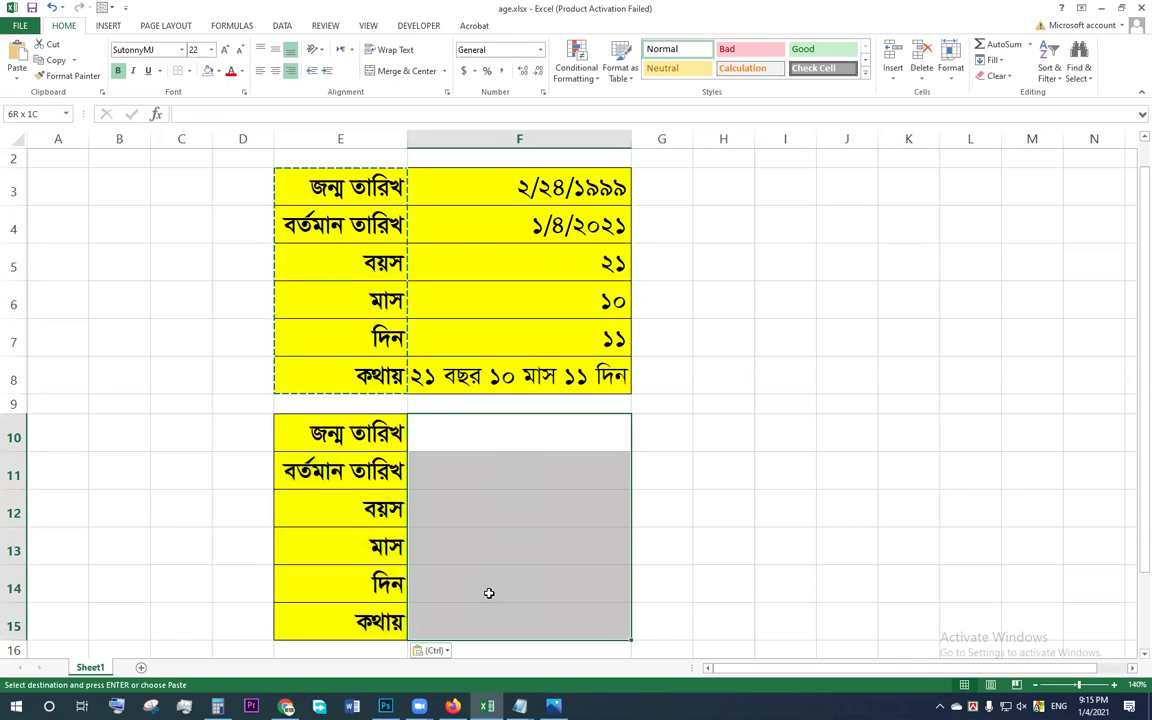
{"action": "left_click", "coordinate": [219, 71]}
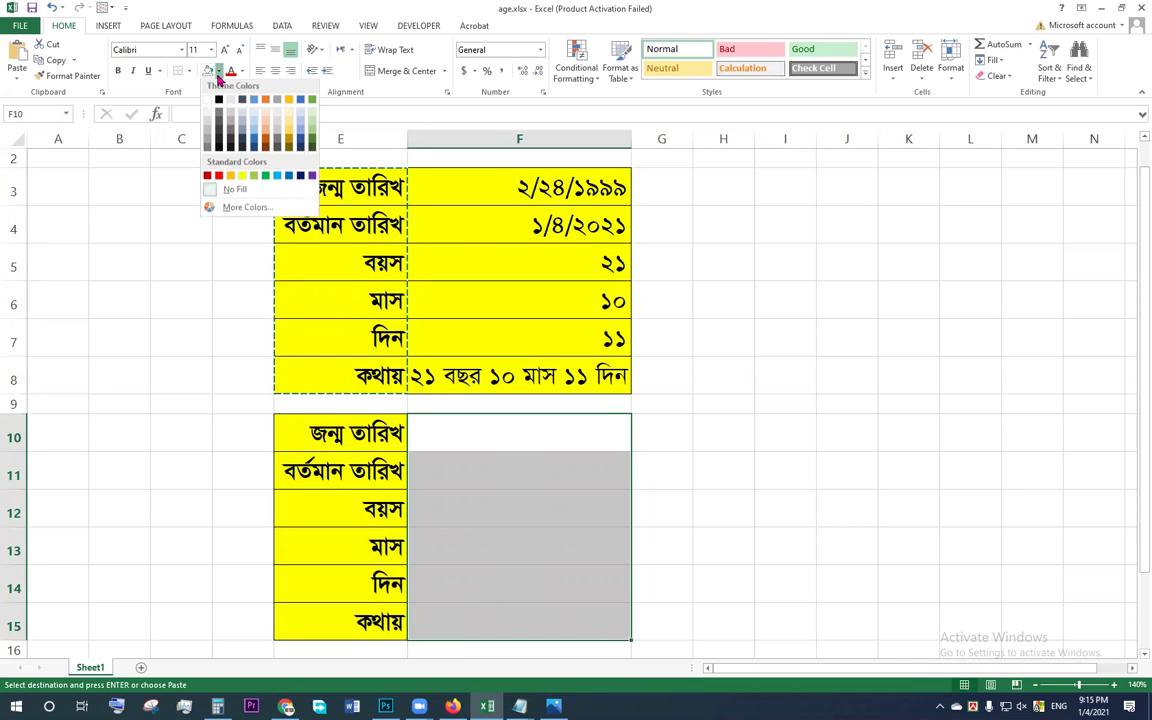
{"action": "left_click", "coordinate": [241, 178]}
{"action": "left_click", "coordinate": [189, 72]}
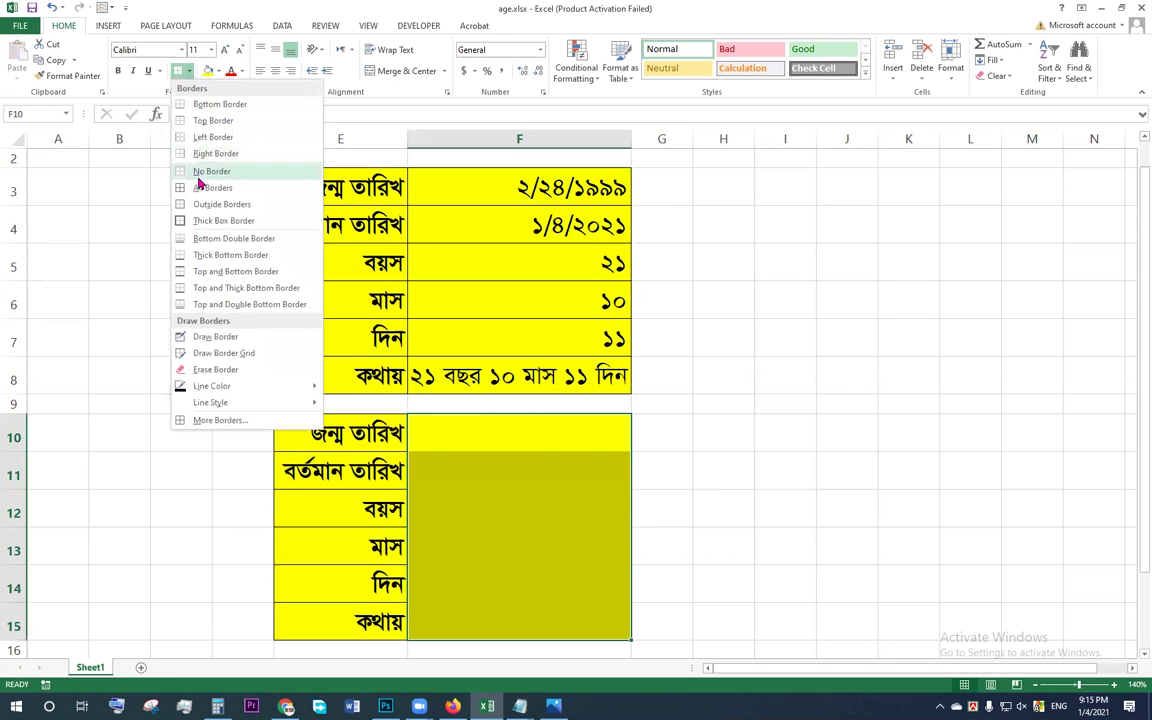
{"action": "left_click", "coordinate": [209, 188]}
{"action": "left_click", "coordinate": [473, 502]}
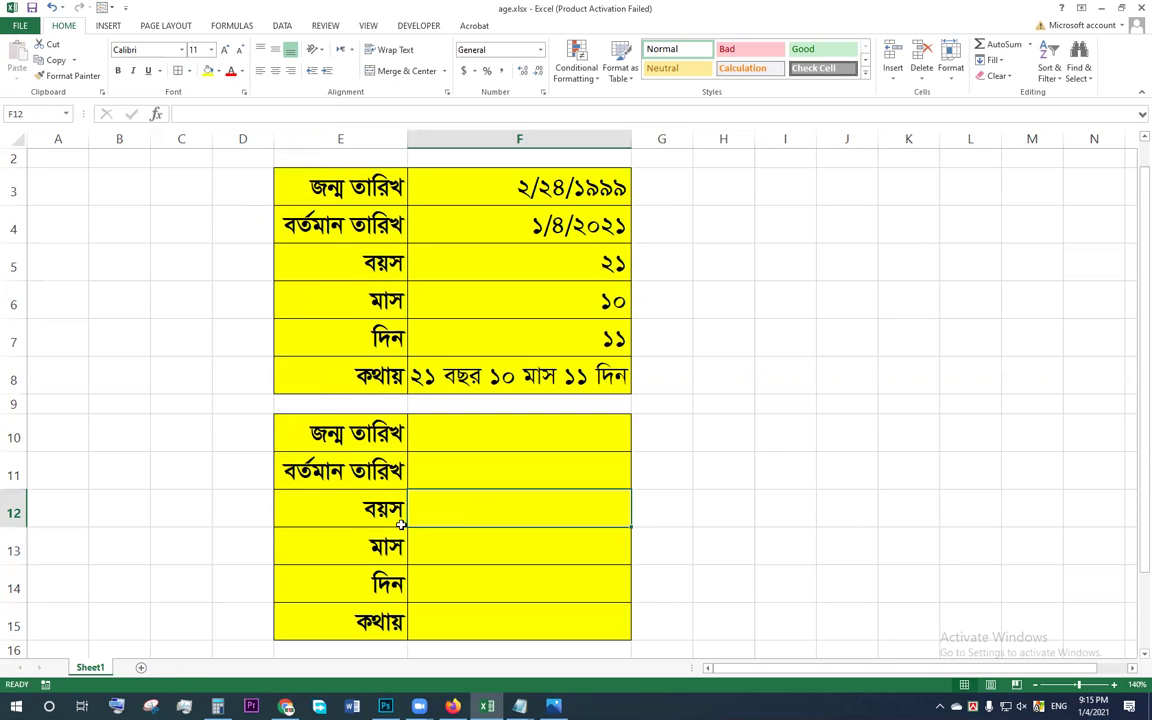
{"action": "left_click", "coordinate": [510, 438]}
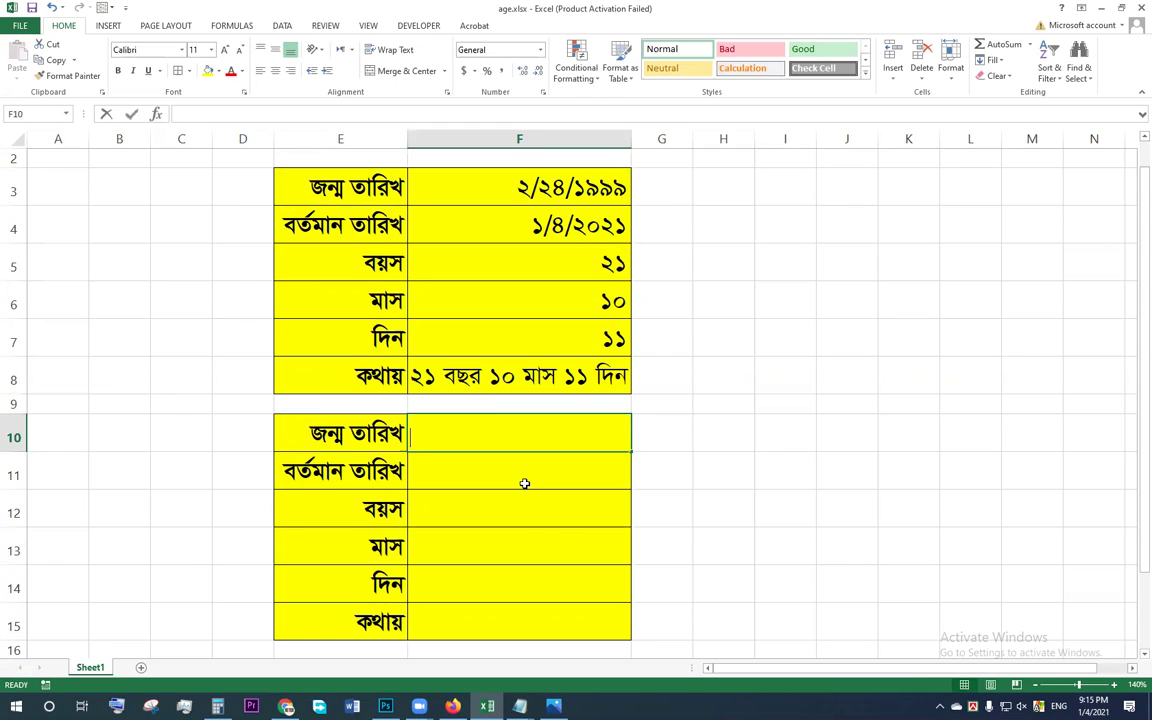
{"action": "type", "text": "2"}
{"action": "key", "text": "BackSpace"}
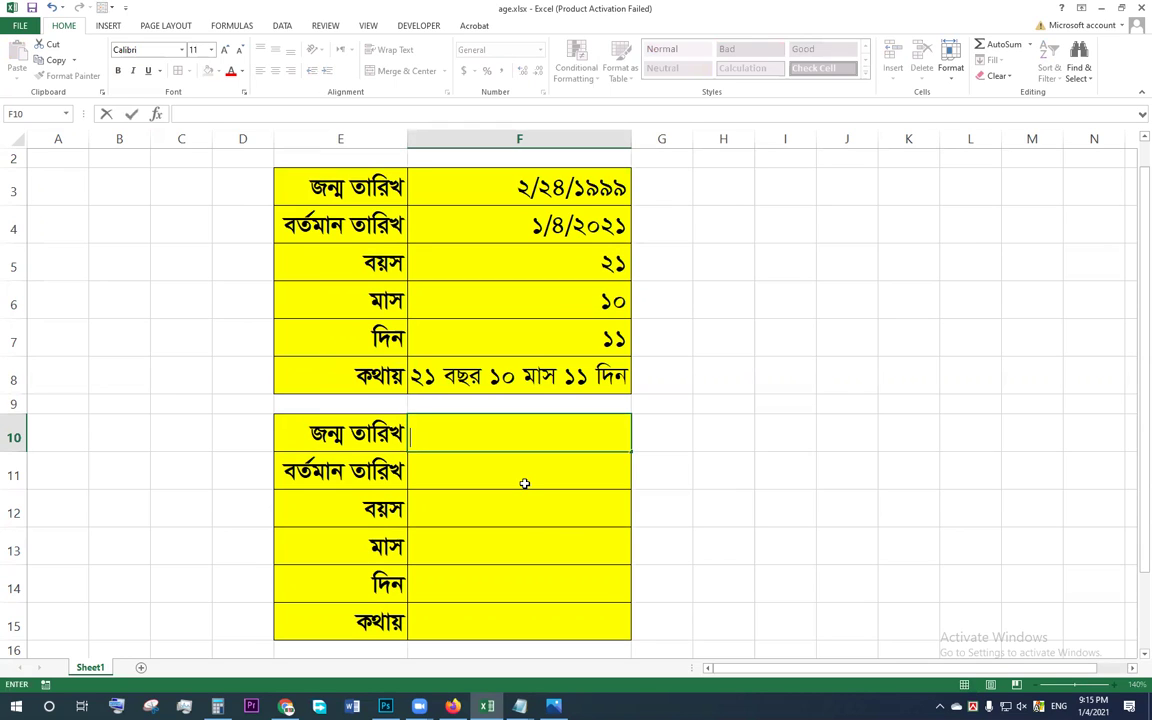
{"action": "left_click", "coordinate": [769, 456]}
{"action": "left_click_drag", "start_coordinate": [501, 422], "coordinate": [496, 597]}
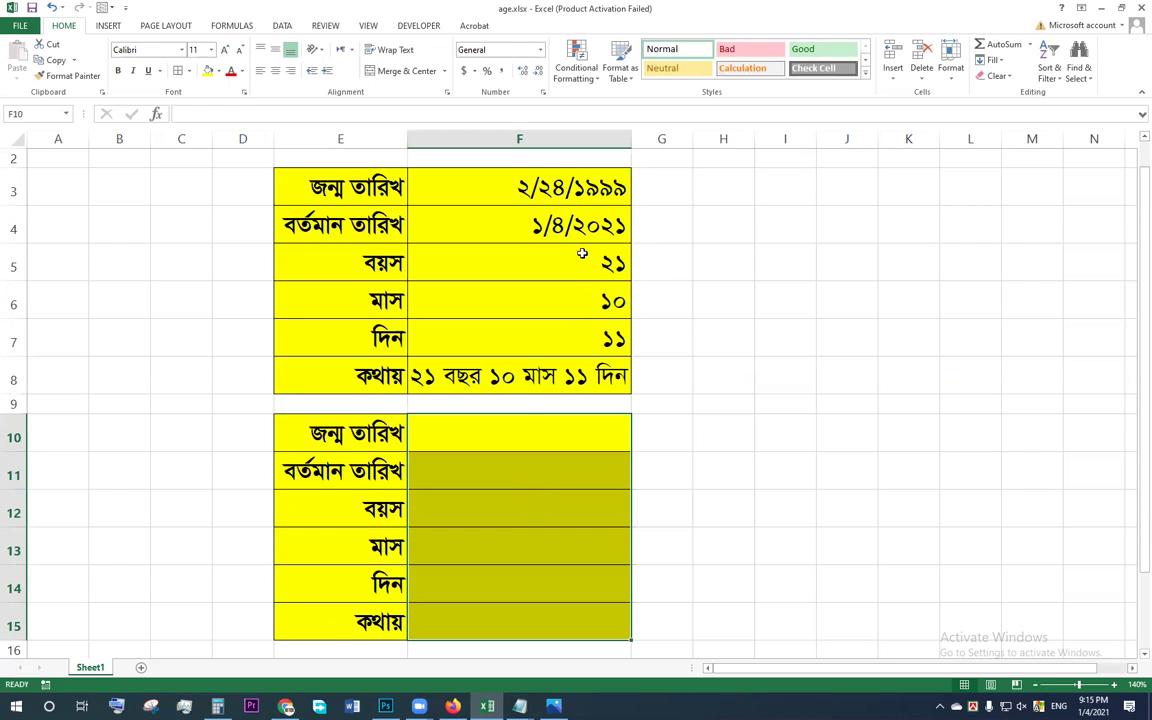
Set the font size of F10 to 24 and extend its formatting down to F15.
{"action": "left_click", "coordinate": [504, 435]}
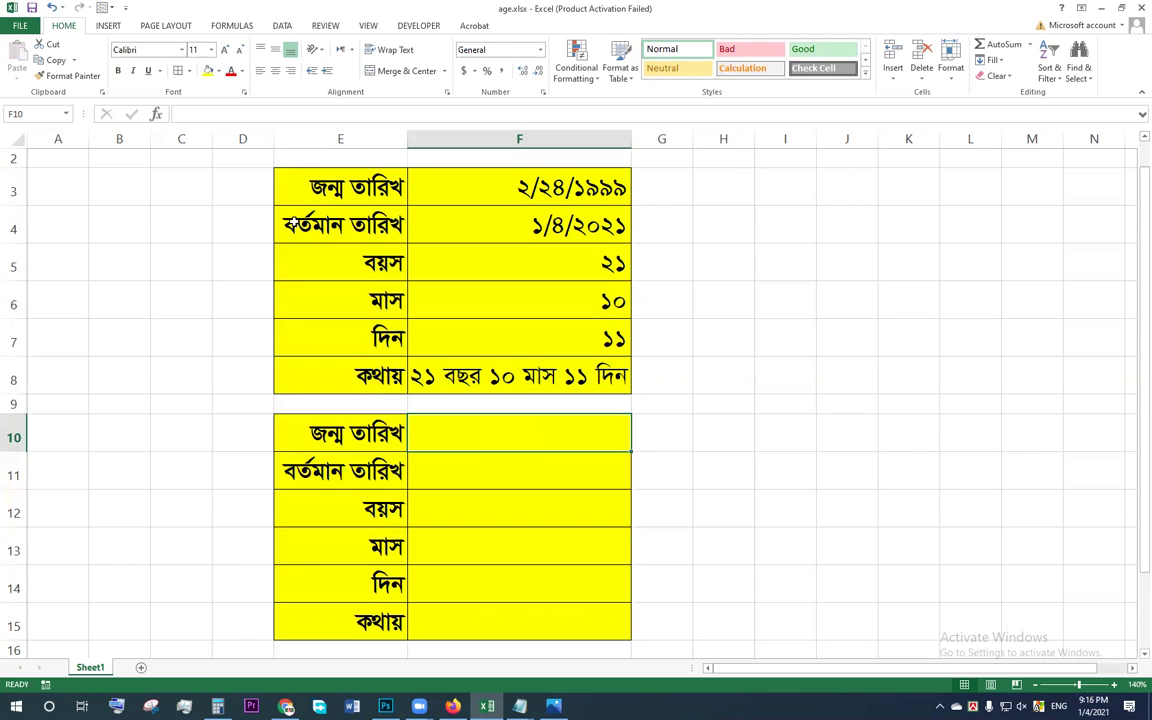
{"action": "left_click", "coordinate": [211, 49]}
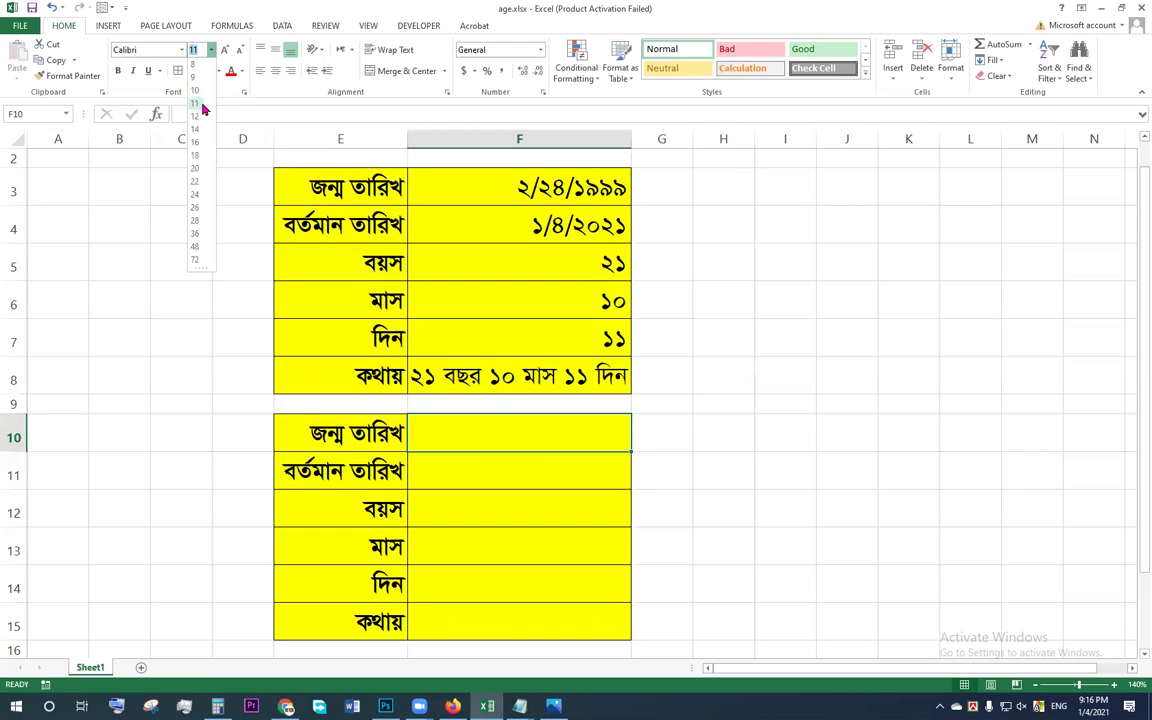
{"action": "left_click", "coordinate": [195, 194]}
{"action": "left_click_drag", "start_coordinate": [472, 440], "coordinate": [504, 419]}
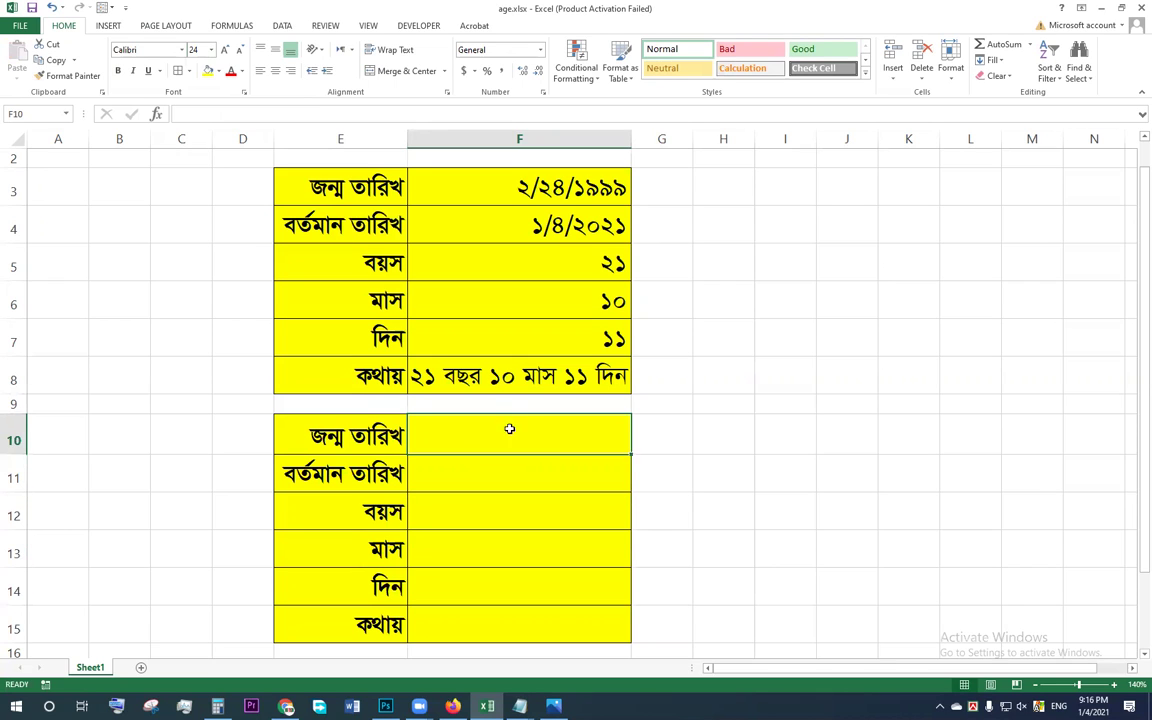
{"action": "left_click_drag", "start_coordinate": [631, 454], "coordinate": [617, 628]}
Enter the date of birth in F10.
{"action": "left_click", "coordinate": [516, 427]}
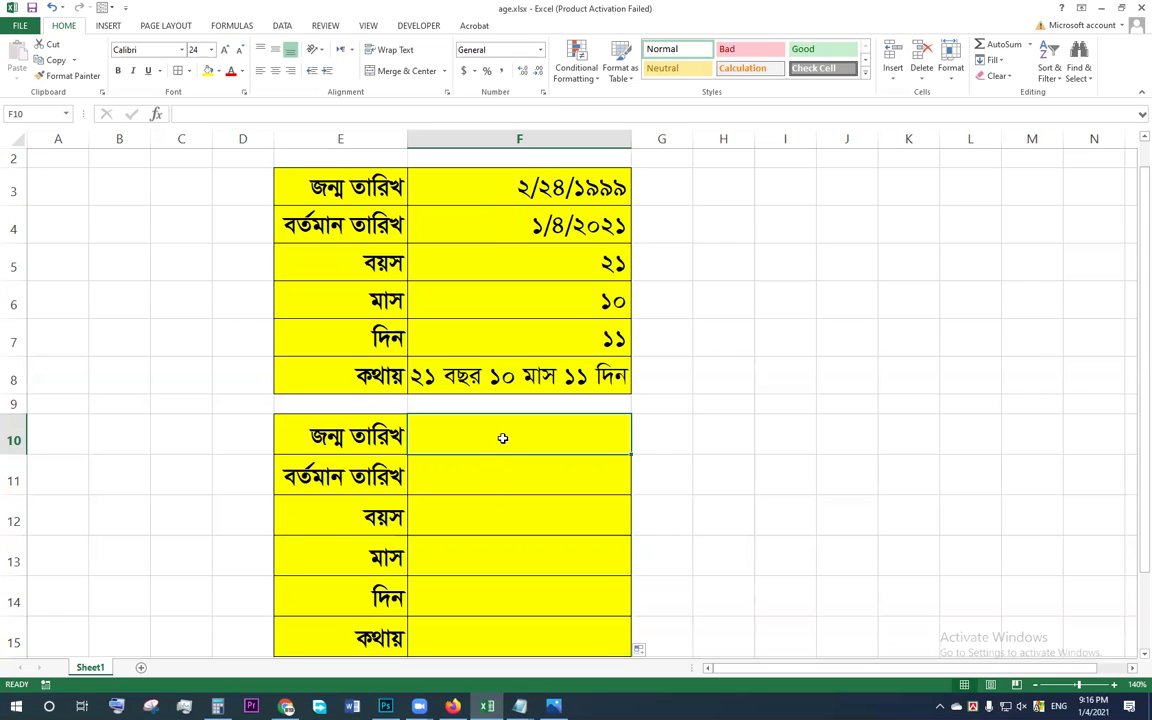
{"action": "type", "text": "2"}
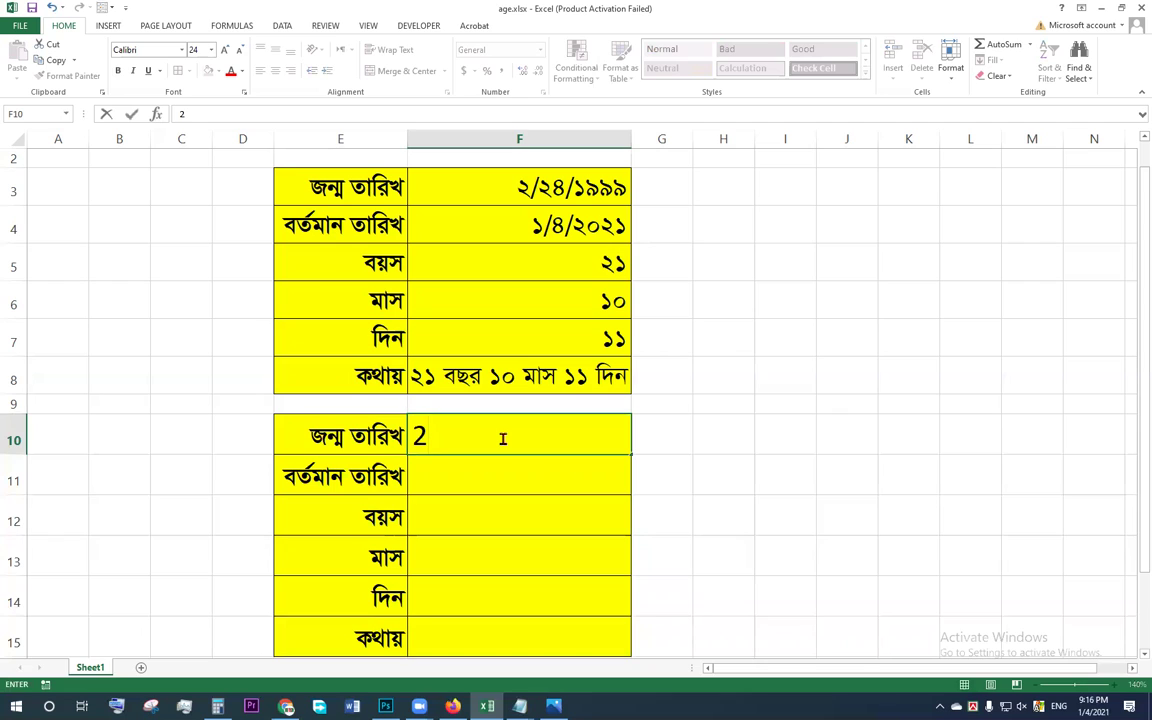
{"action": "type", "text": "/24"}
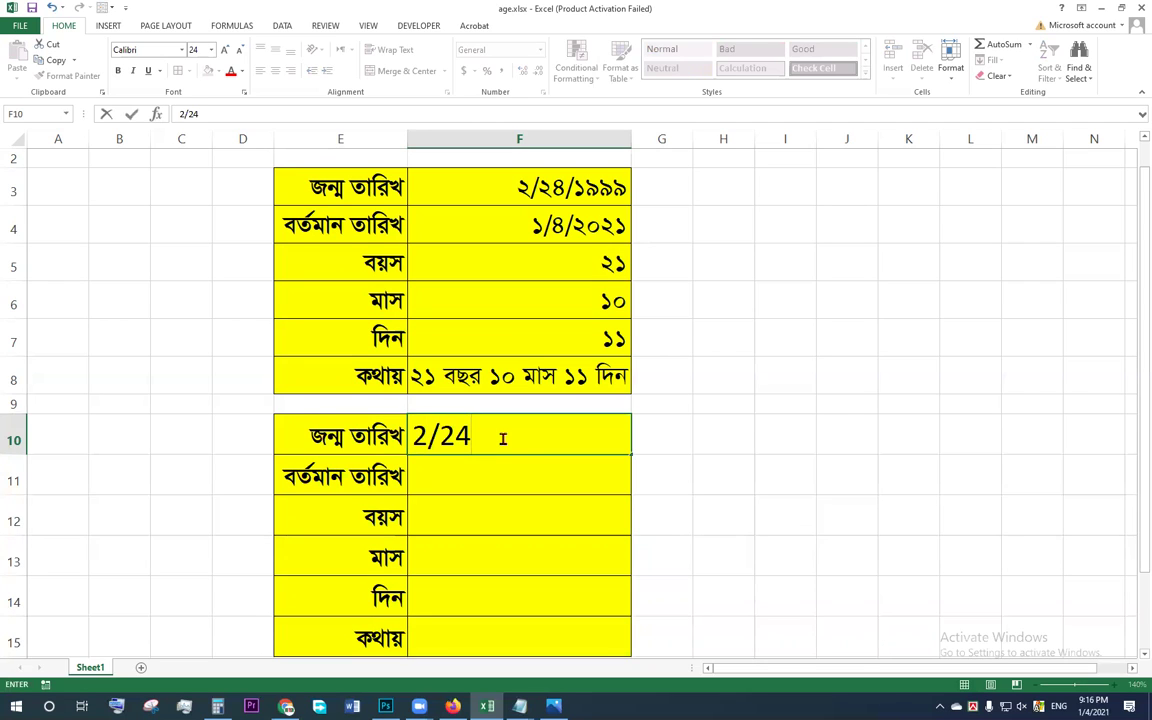
{"action": "type", "text": "/199"}
{"action": "key", "text": "Return"}
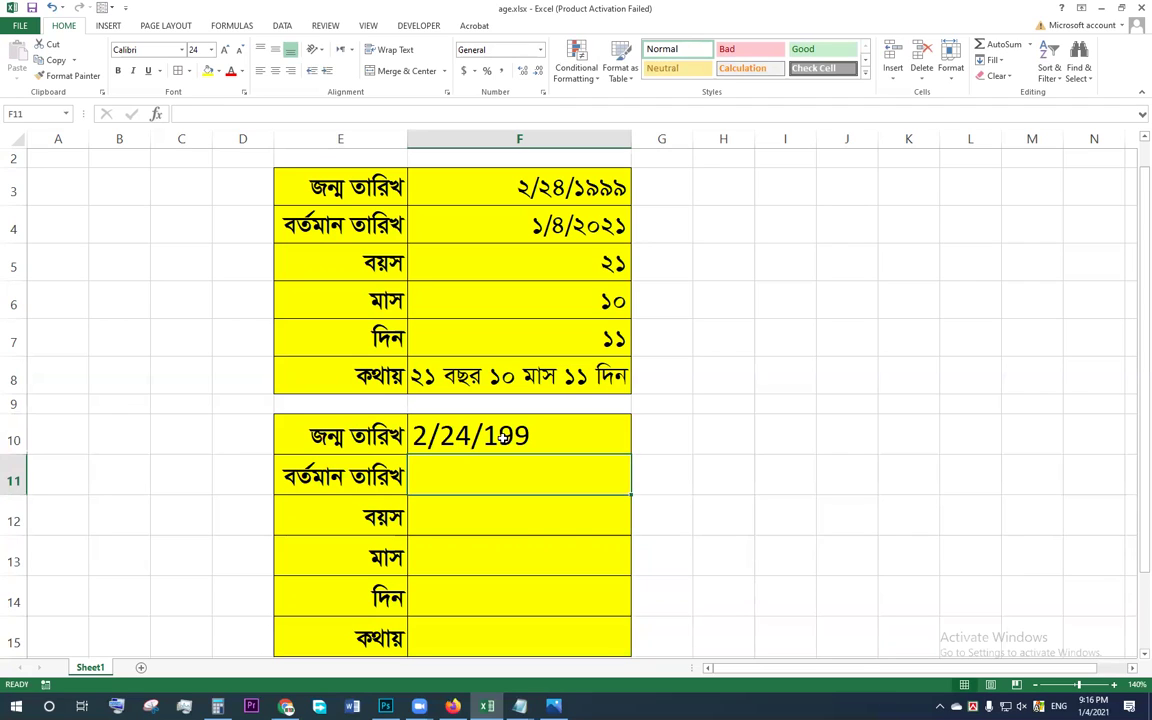
Right-align the value cells F10:F15 of the second table.
{"action": "left_click", "coordinate": [503, 437]}
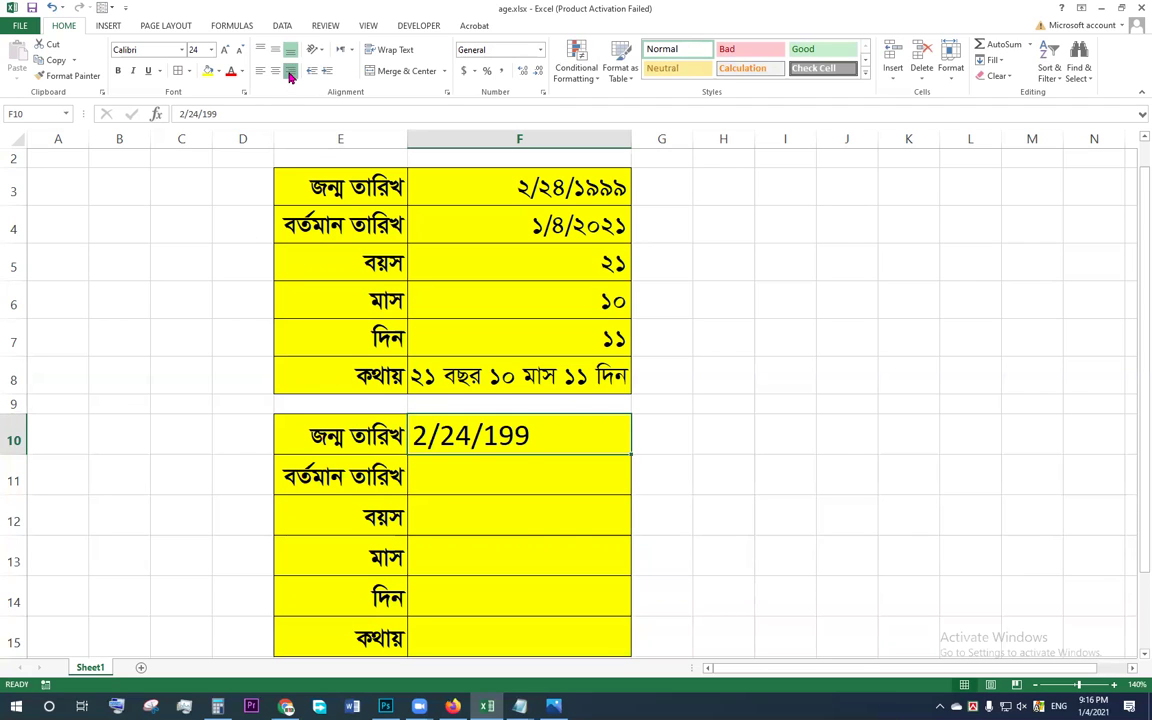
{"action": "left_click", "coordinate": [289, 74]}
{"action": "left_click", "coordinate": [527, 483]}
{"action": "left_click_drag", "start_coordinate": [527, 483], "coordinate": [509, 625]}
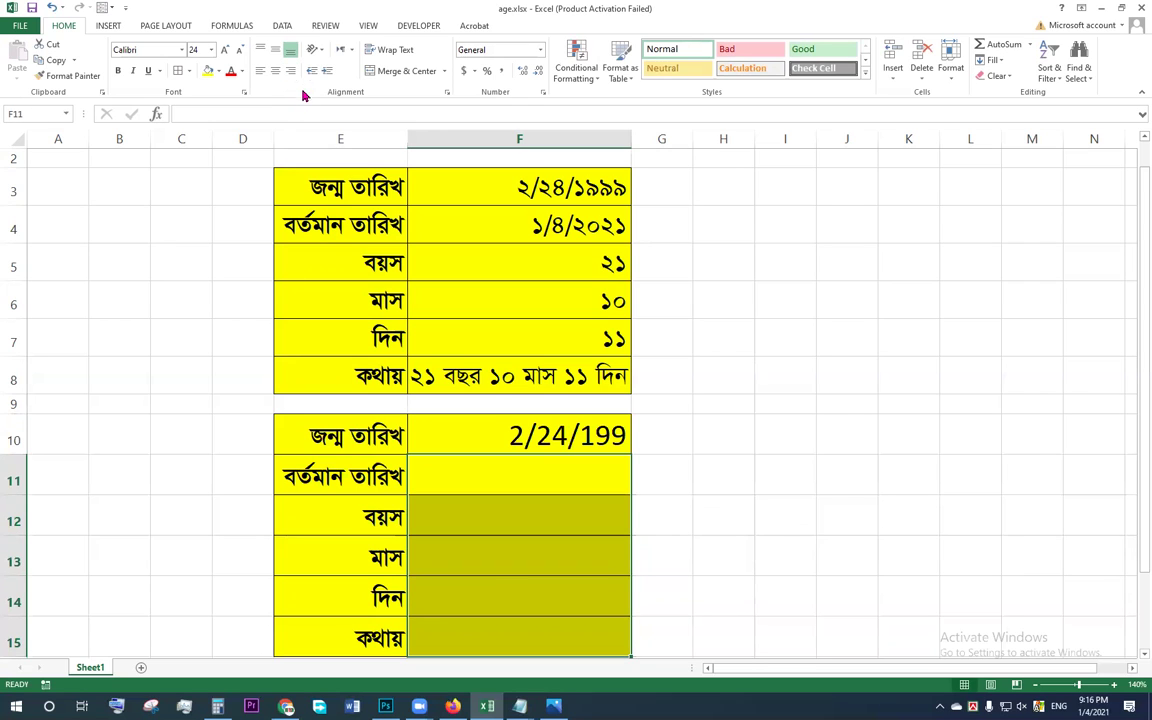
{"action": "left_click", "coordinate": [290, 70]}
Enter the formula =today() in F11 for the current date and save the workbook.
{"action": "left_click", "coordinate": [540, 495]}
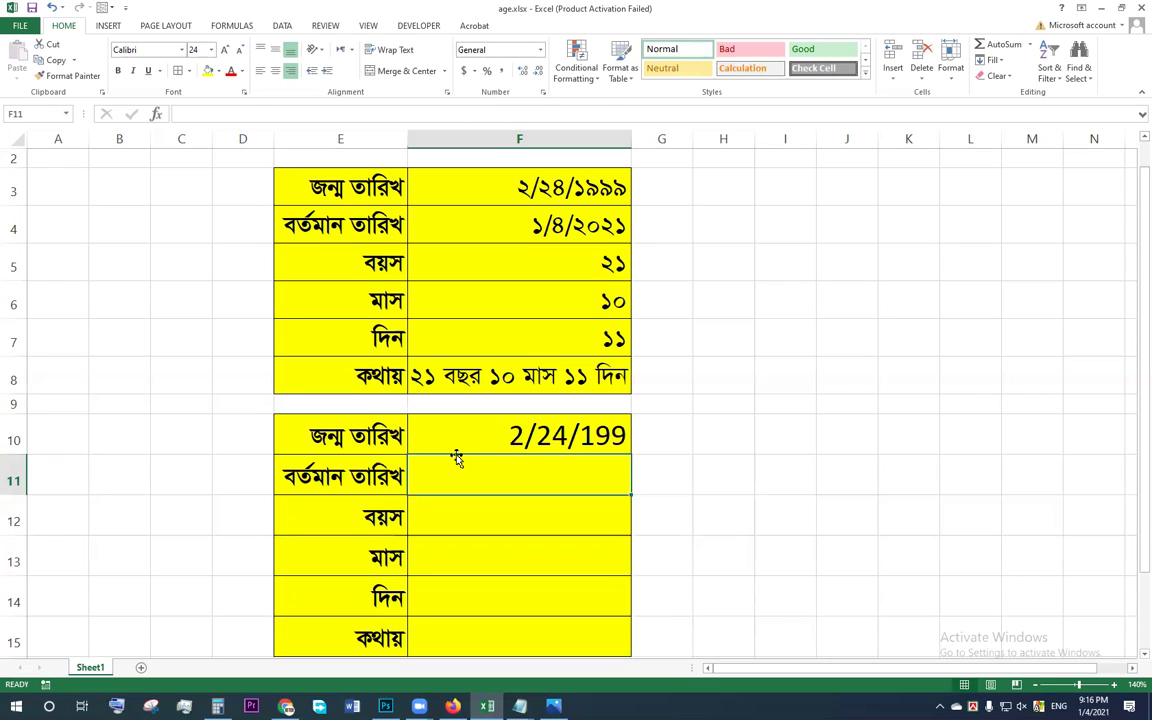
{"action": "type", "text": "="}
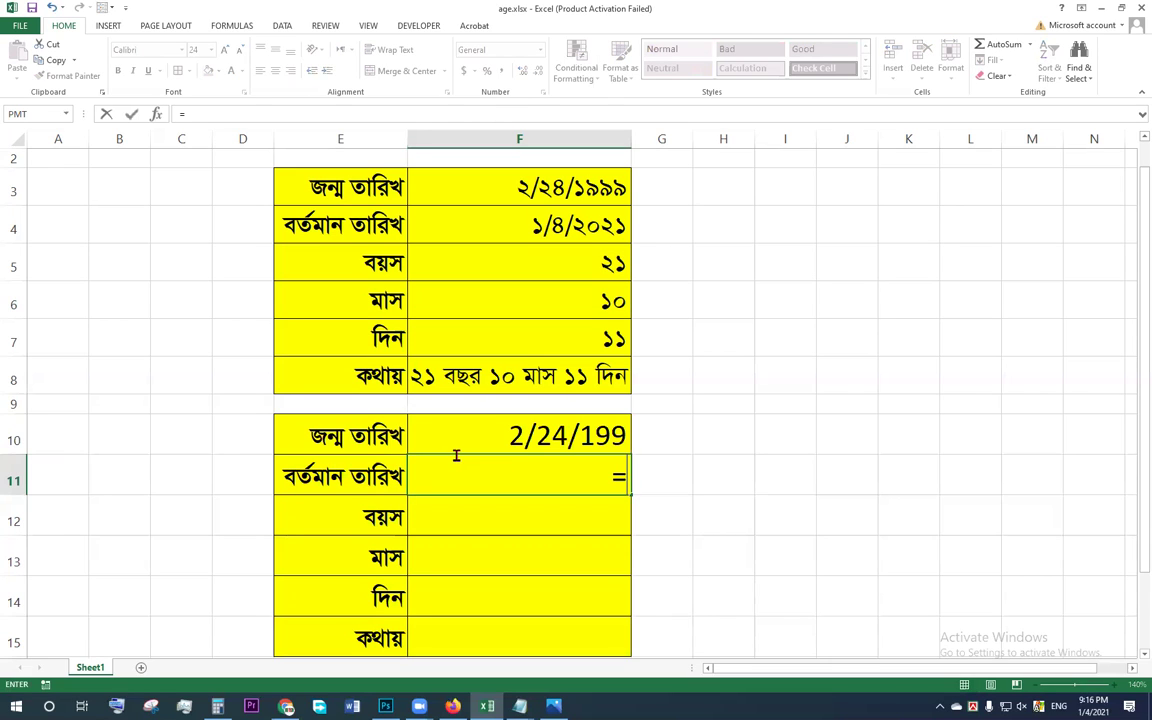
{"action": "type", "text": "t"}
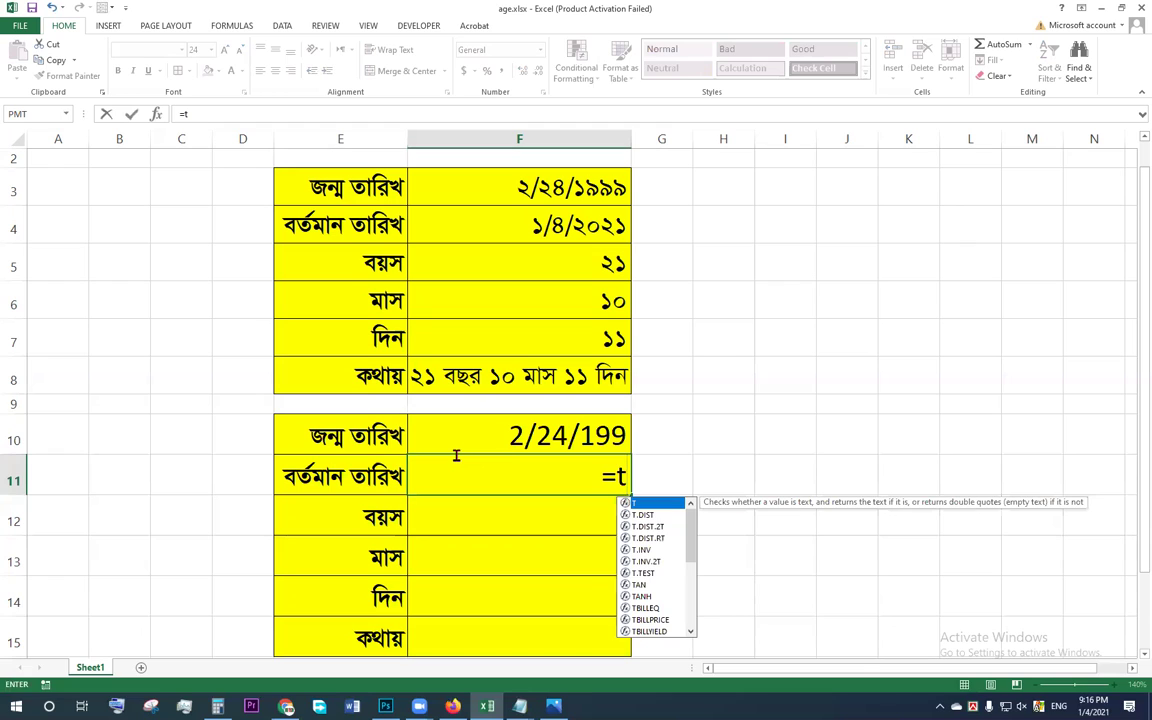
{"action": "type", "text": "oda"}
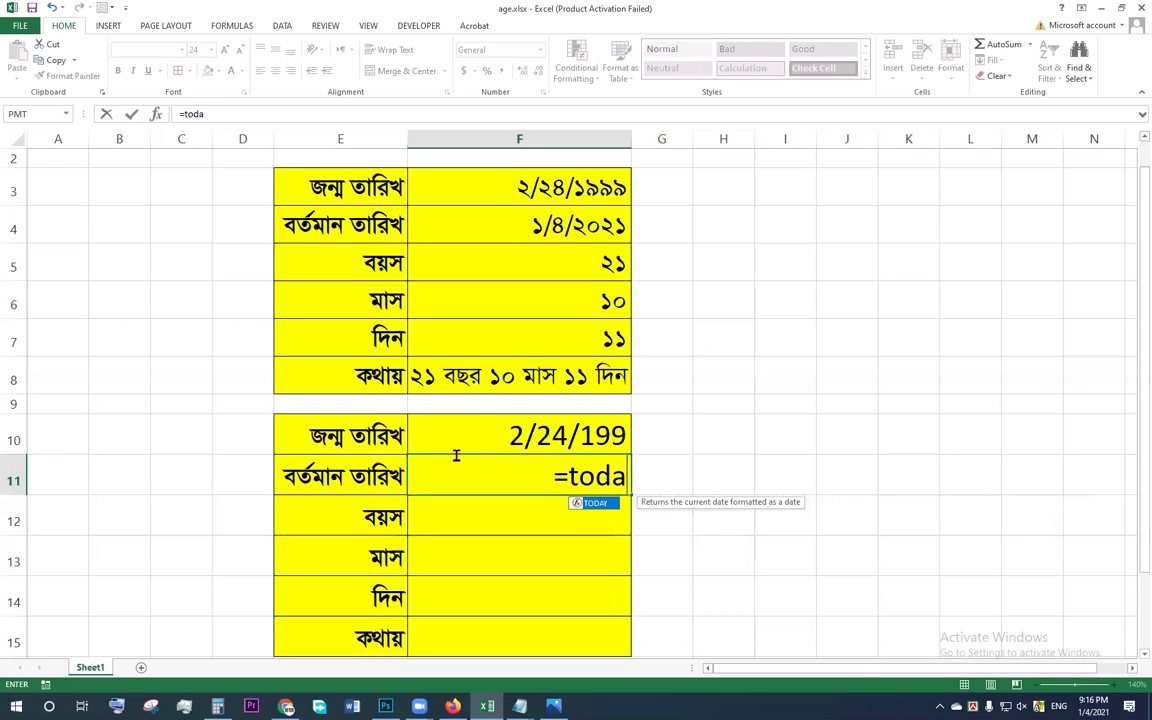
{"action": "type", "text": "y()"}
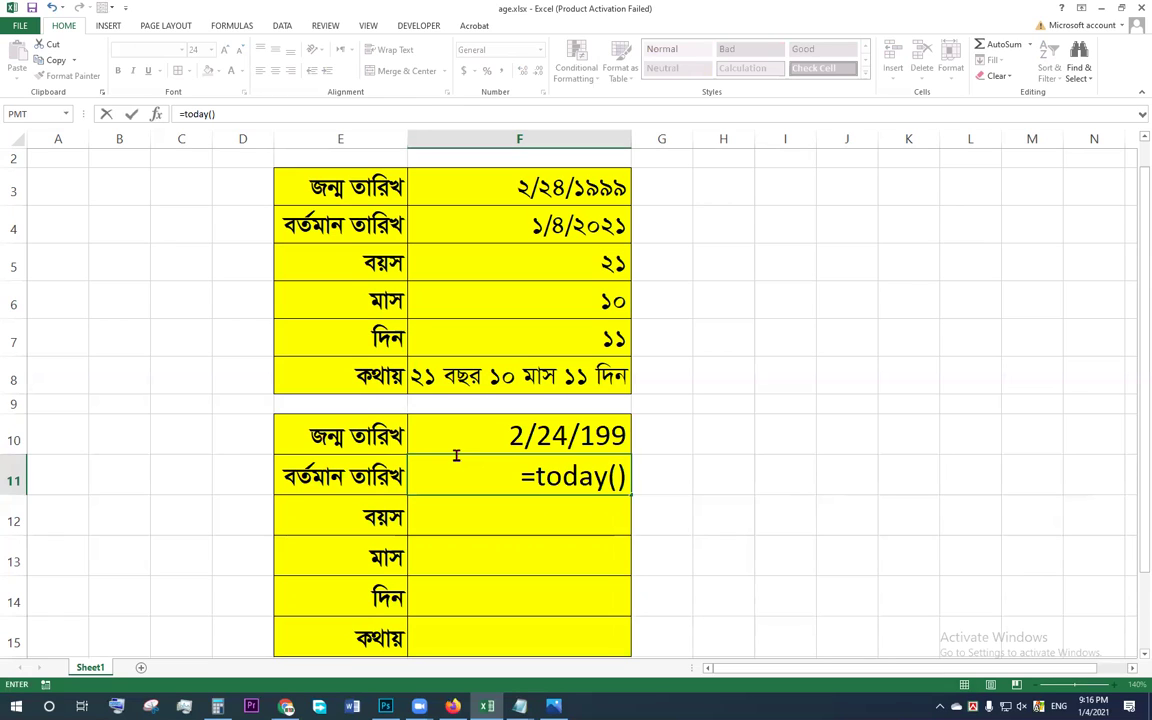
{"action": "key", "text": "Return"}
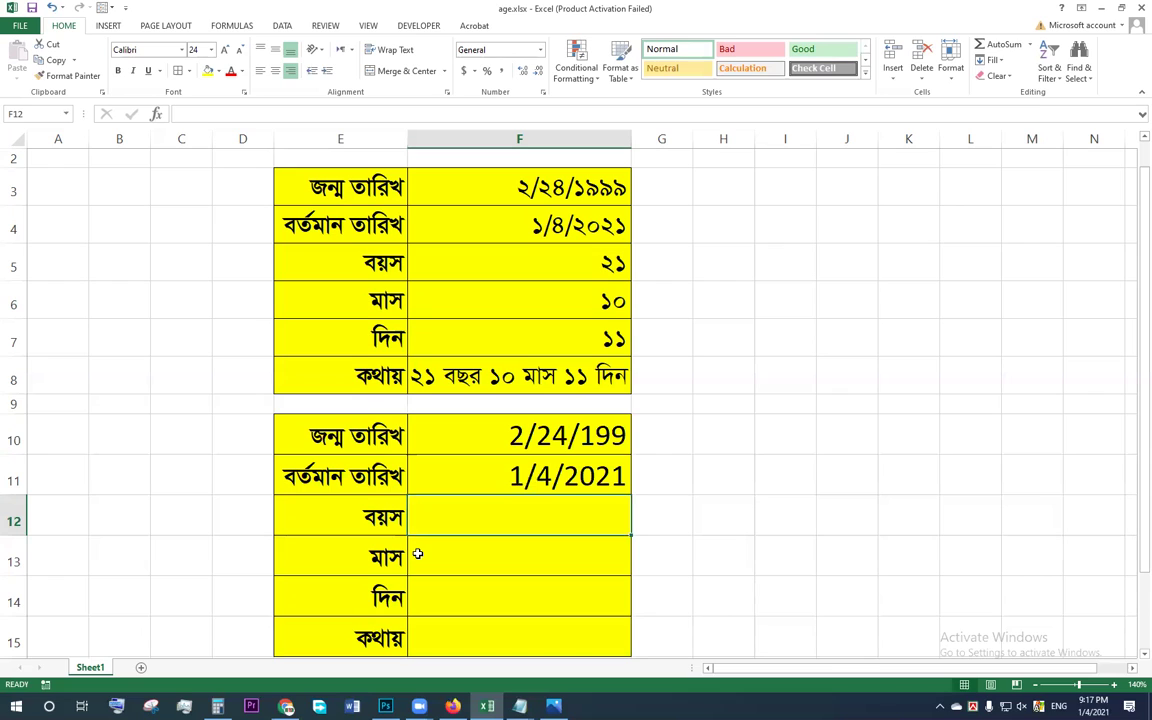
{"action": "left_click", "coordinate": [34, 9]}
Enter the formula =datedif($F$10,$F$11,"Y") in F12 to calculate the age in years.
{"action": "type", "text": "="}
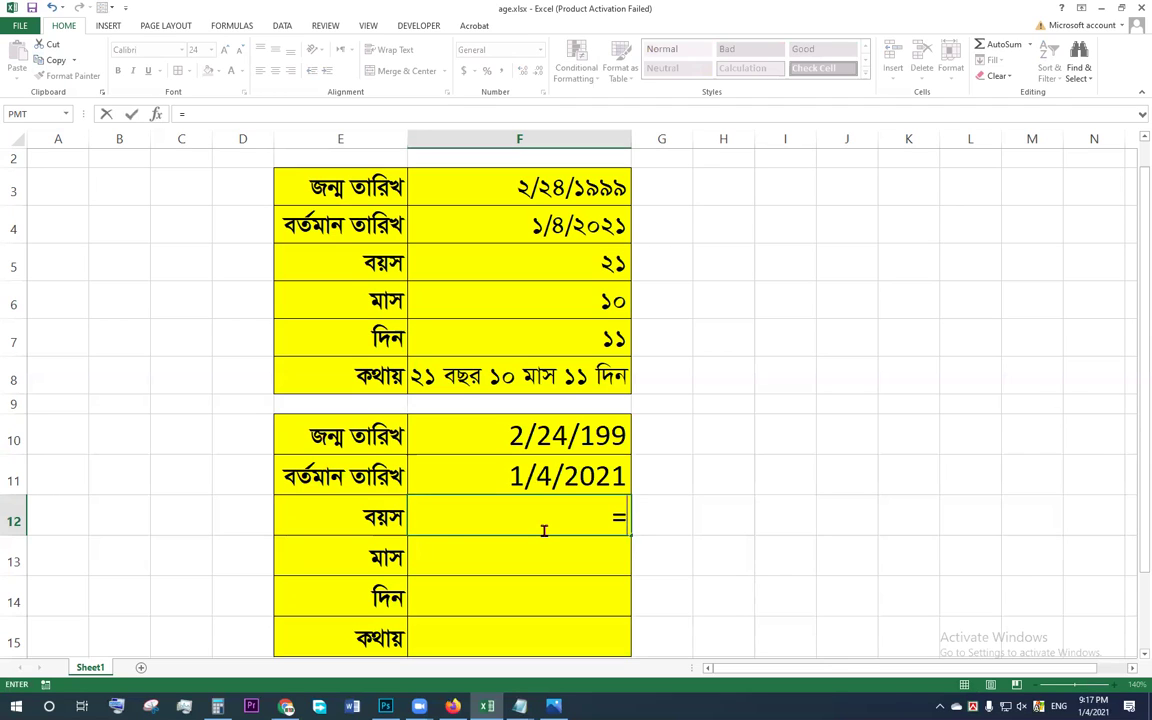
{"action": "type", "text": "da"}
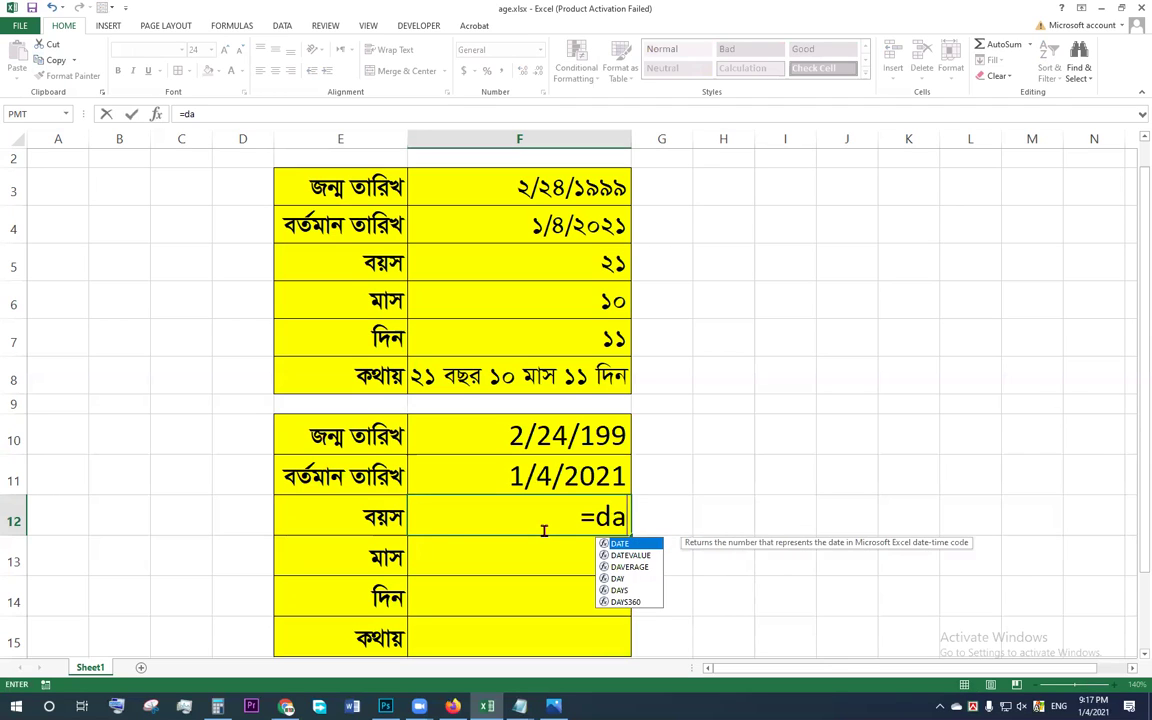
{"action": "type", "text": "tedif"}
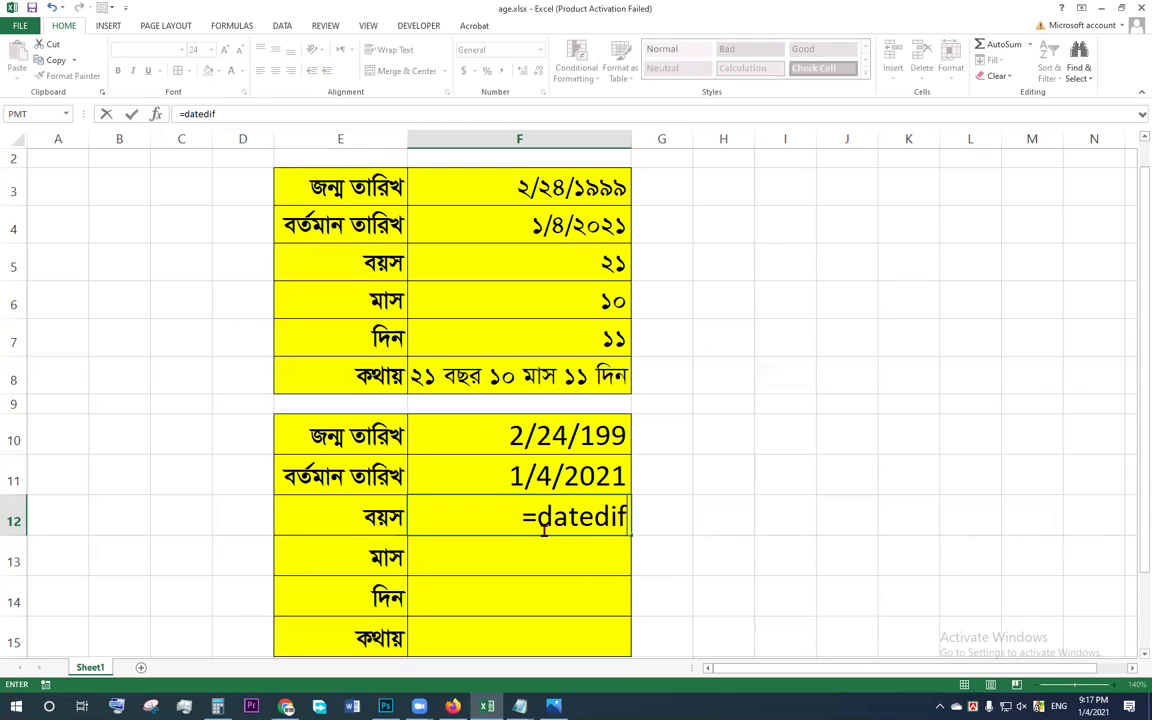
{"action": "type", "text": "("}
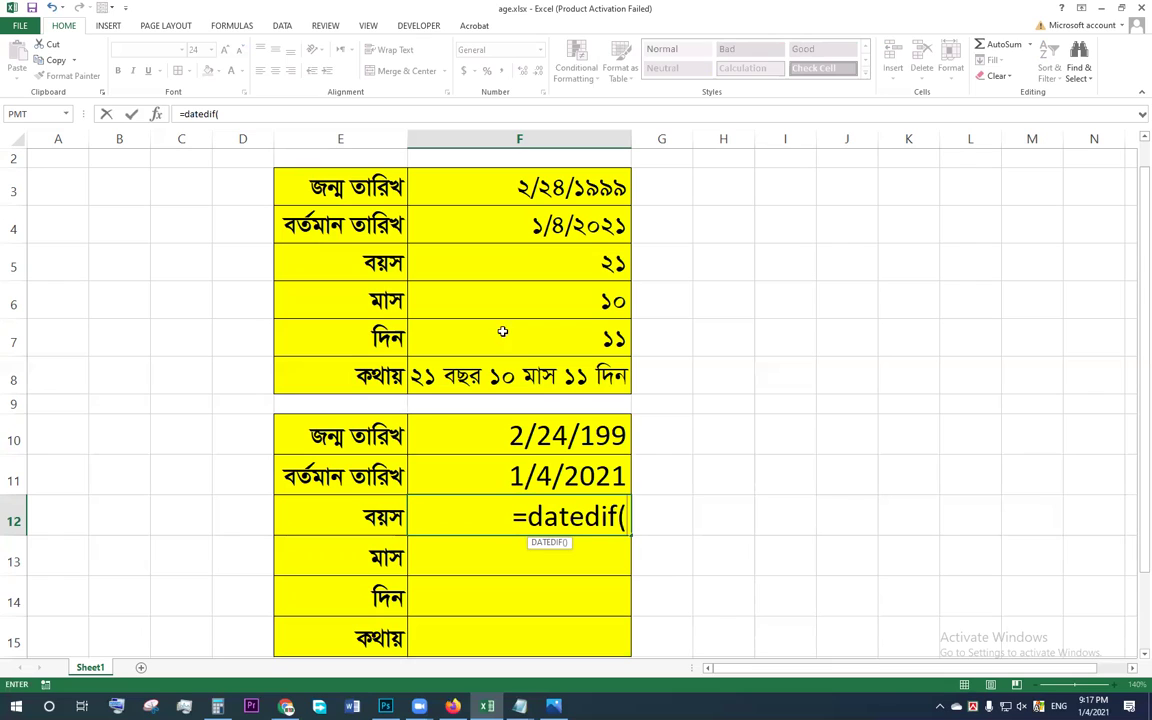
{"action": "left_click", "coordinate": [560, 435]}
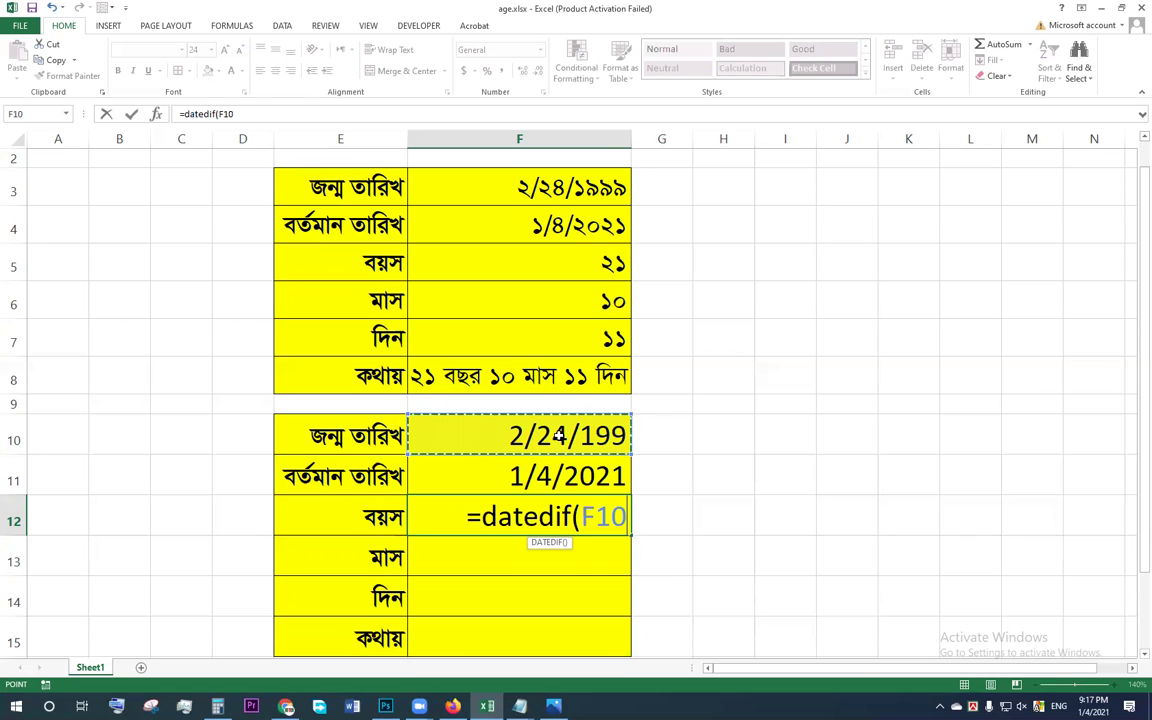
{"action": "key", "text": "F4"}
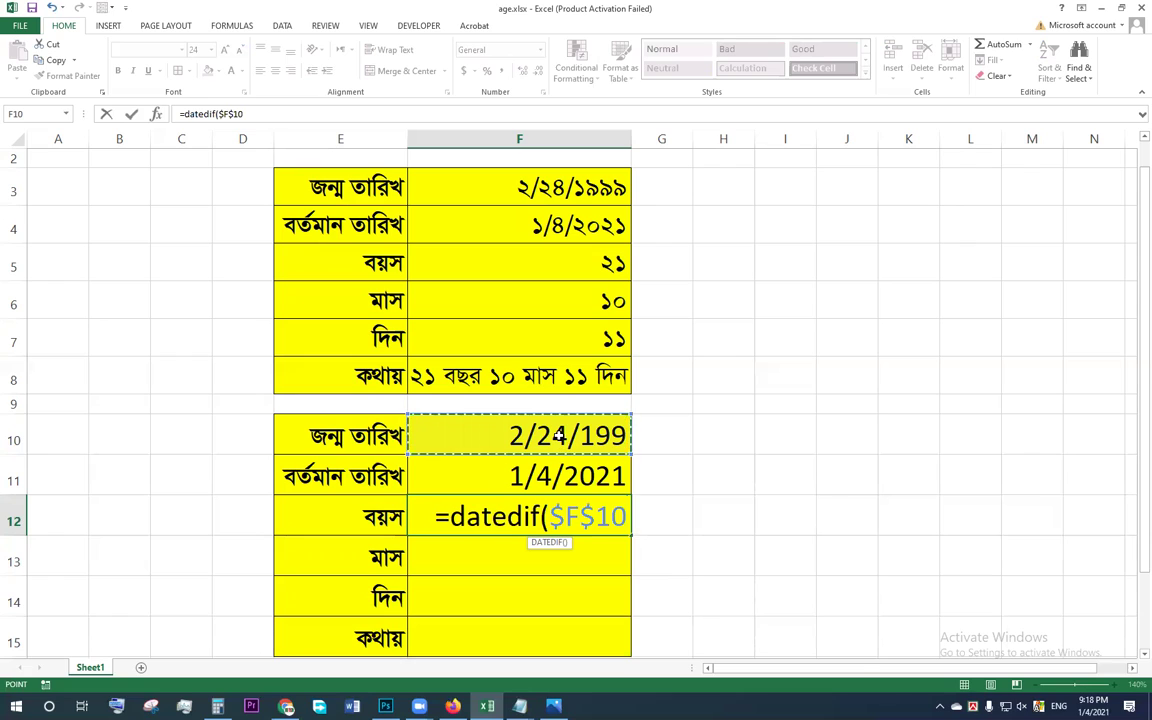
{"action": "type", "text": ","}
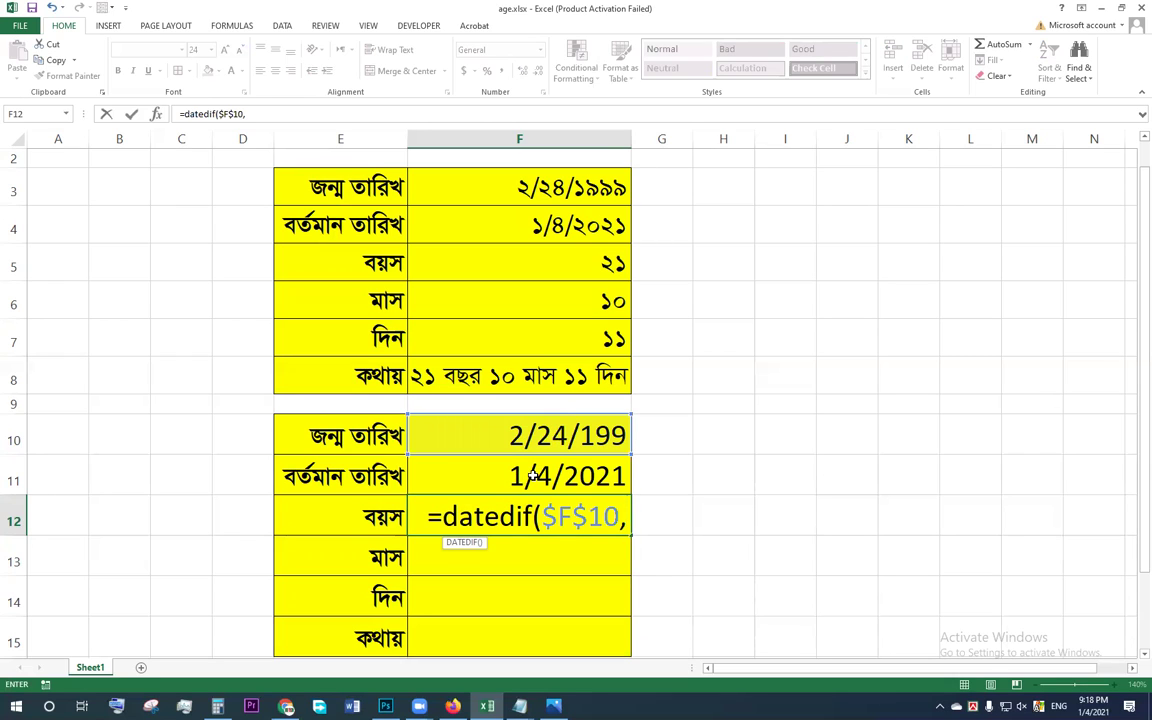
{"action": "left_click", "coordinate": [535, 476]}
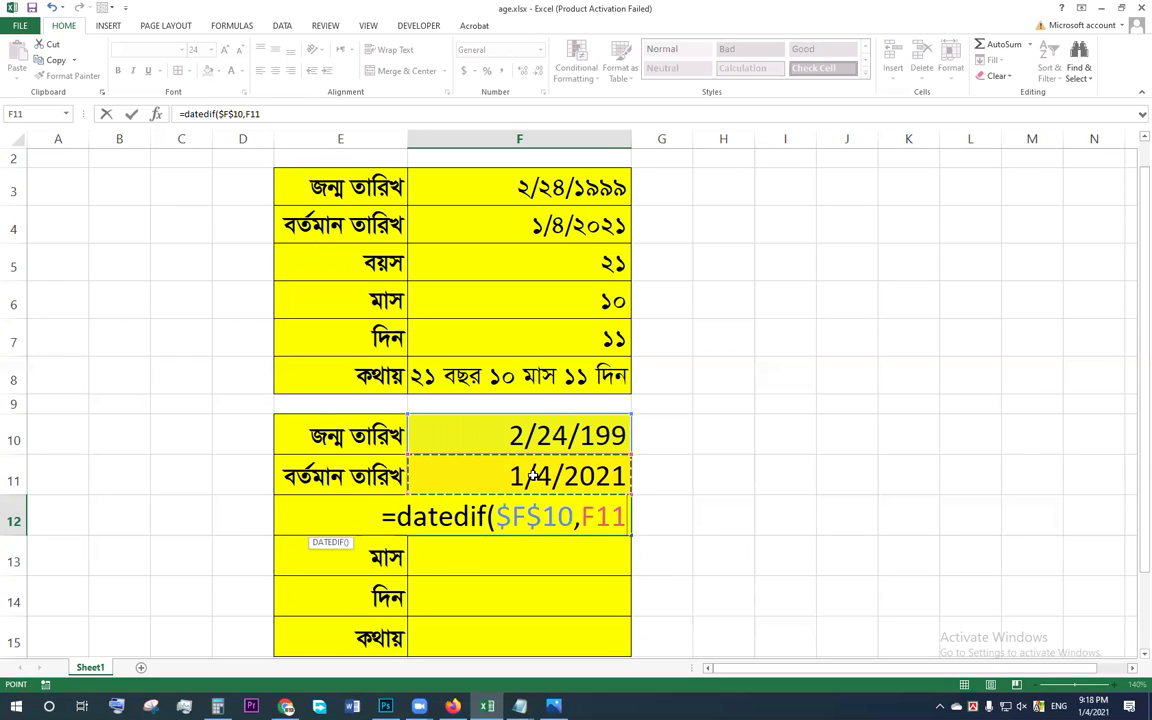
{"action": "key", "text": "F4"}
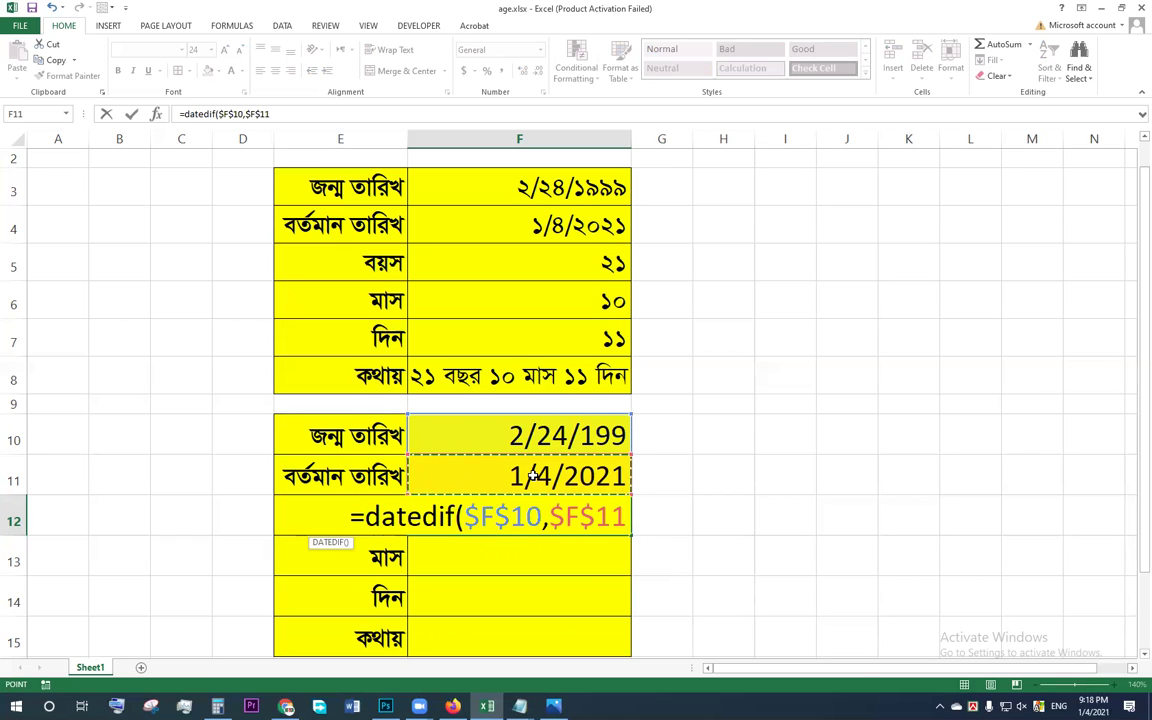
{"action": "type", "text": ","}
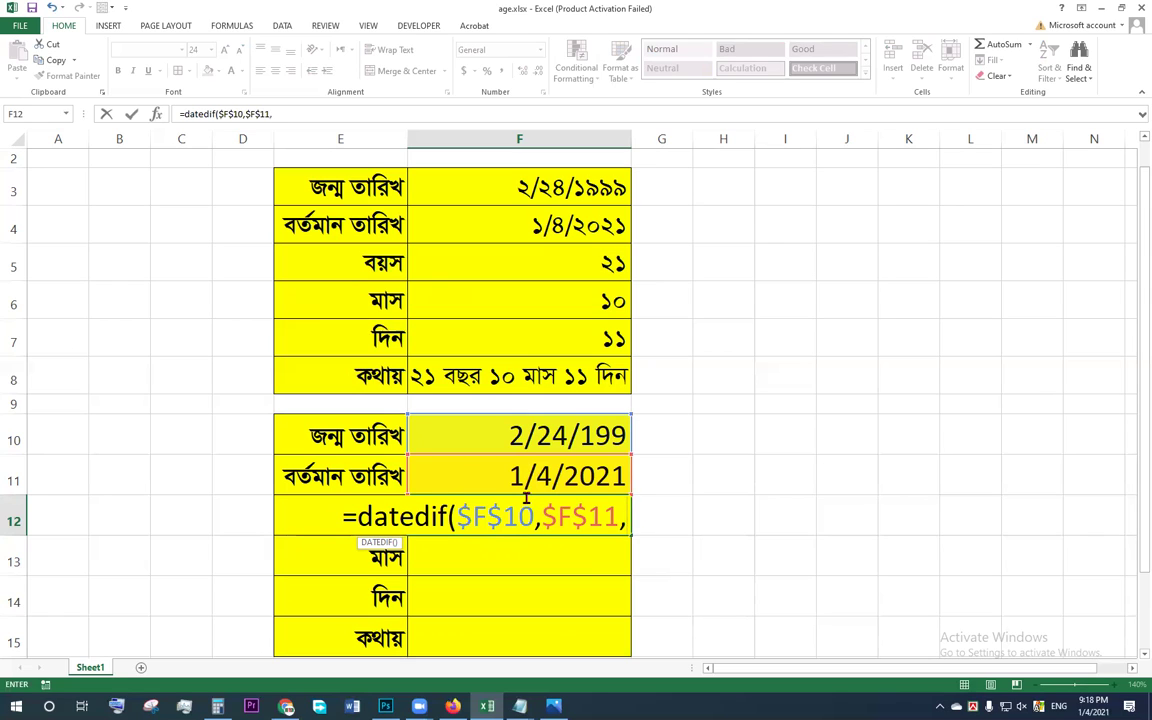
{"action": "type", "text": "\""}
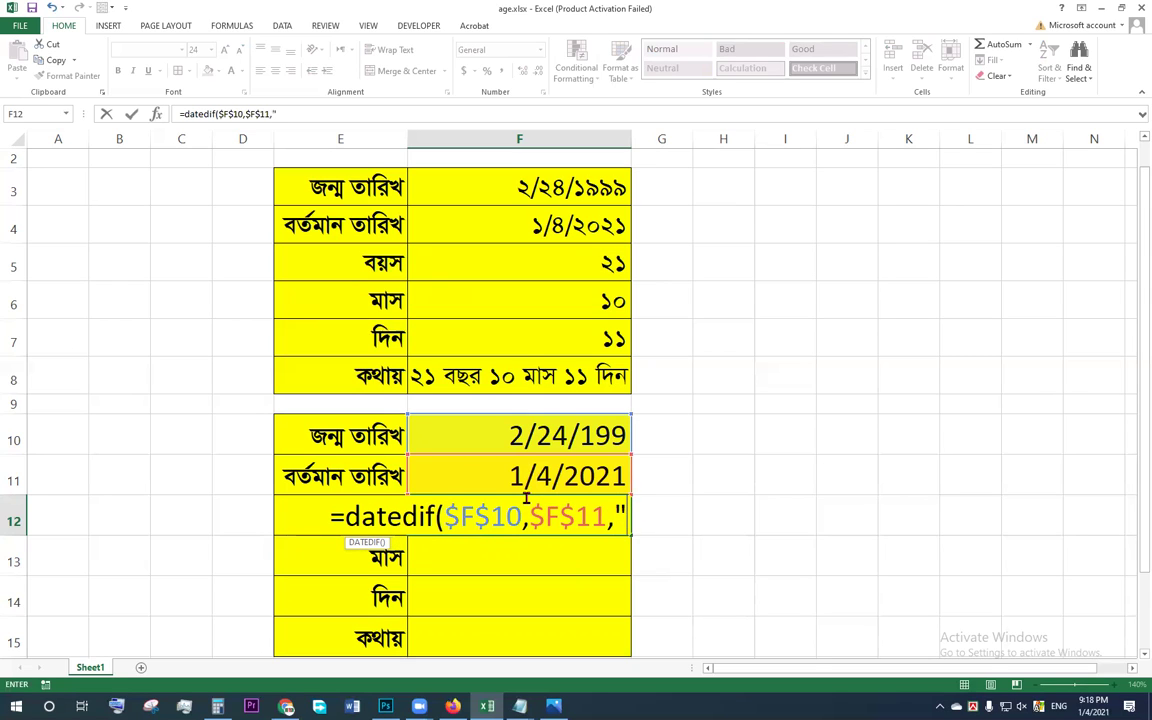
{"action": "type", "text": "Y\""}
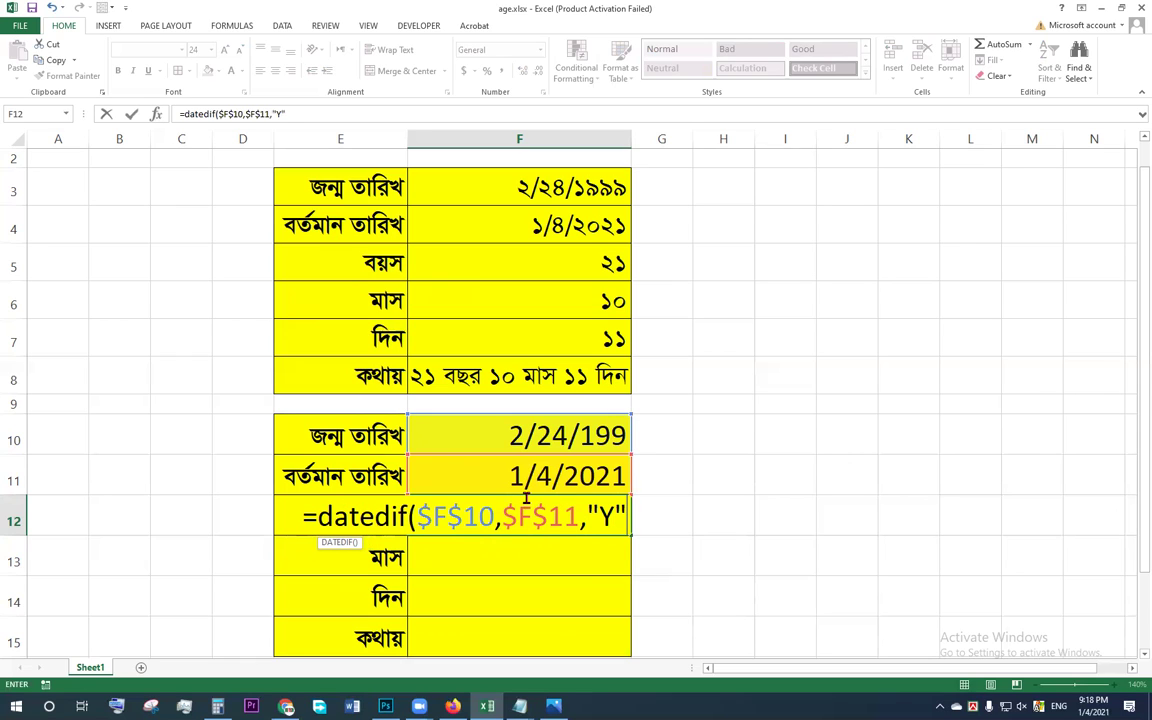
{"action": "type", "text": ")"}
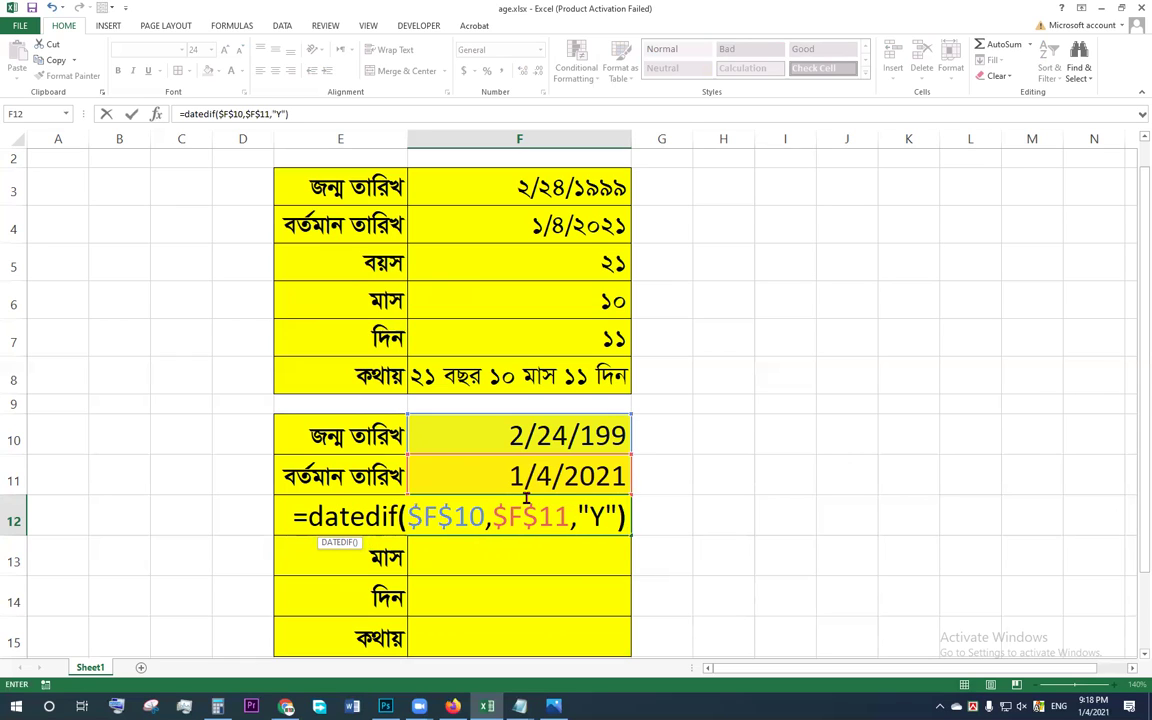
{"action": "key", "text": "Return"}
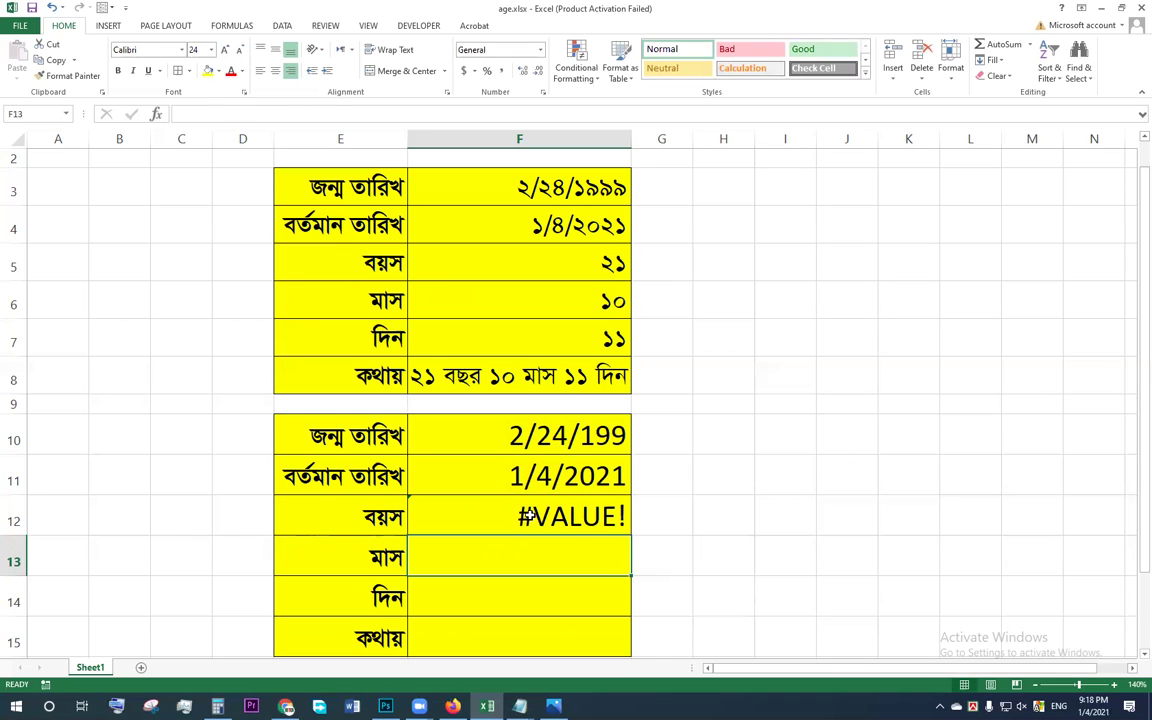
Check the DATEDIF formula in F12 and re-enter the date of birth in F10 with a complete four-digit year.
{"action": "left_click", "coordinate": [533, 515]}
{"action": "double_click", "coordinate": [533, 515]}
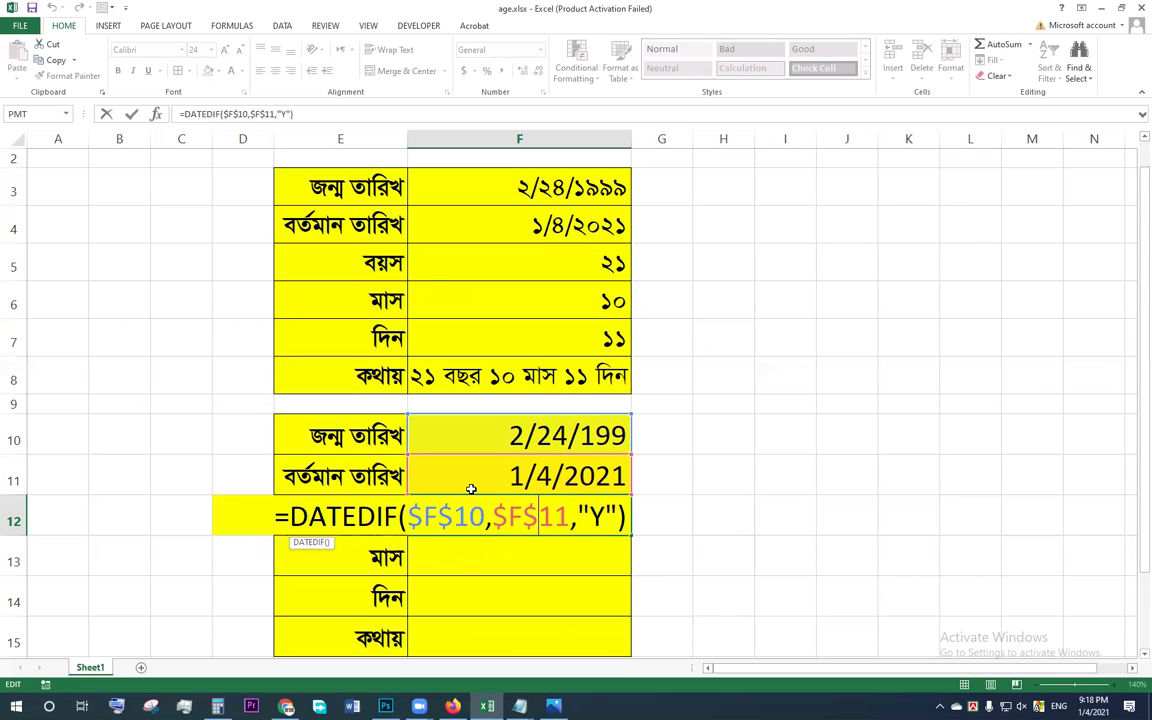
{"action": "key", "text": "Return"}
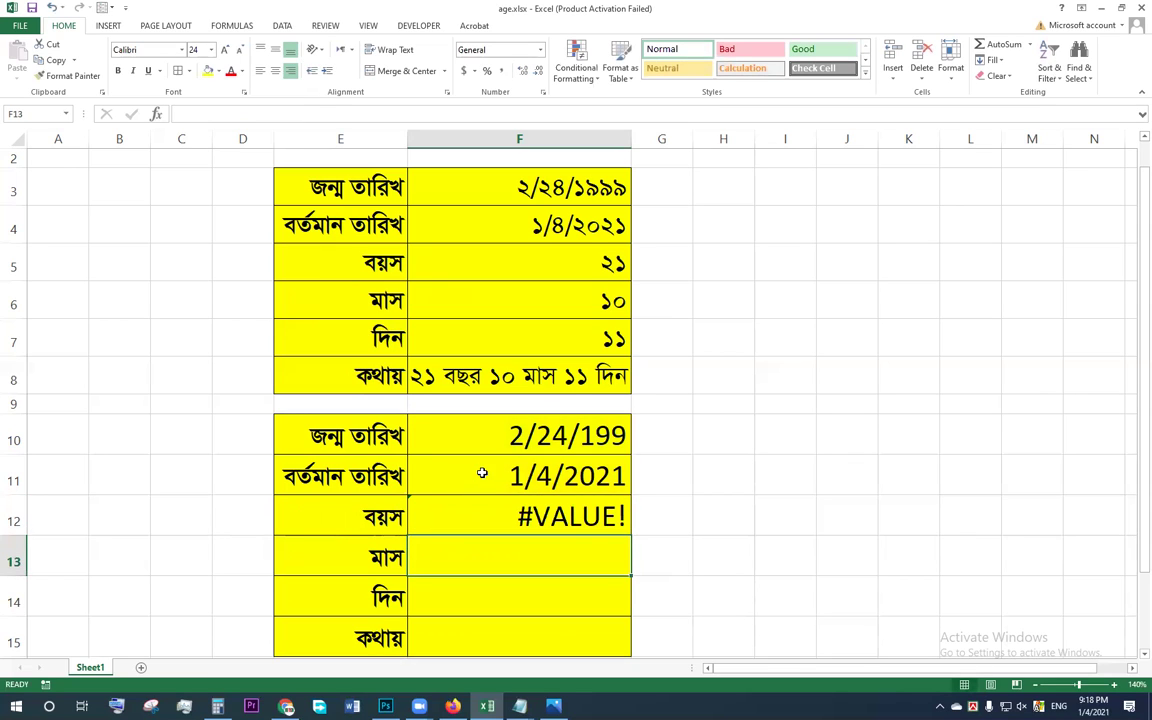
{"action": "left_click", "coordinate": [482, 475]}
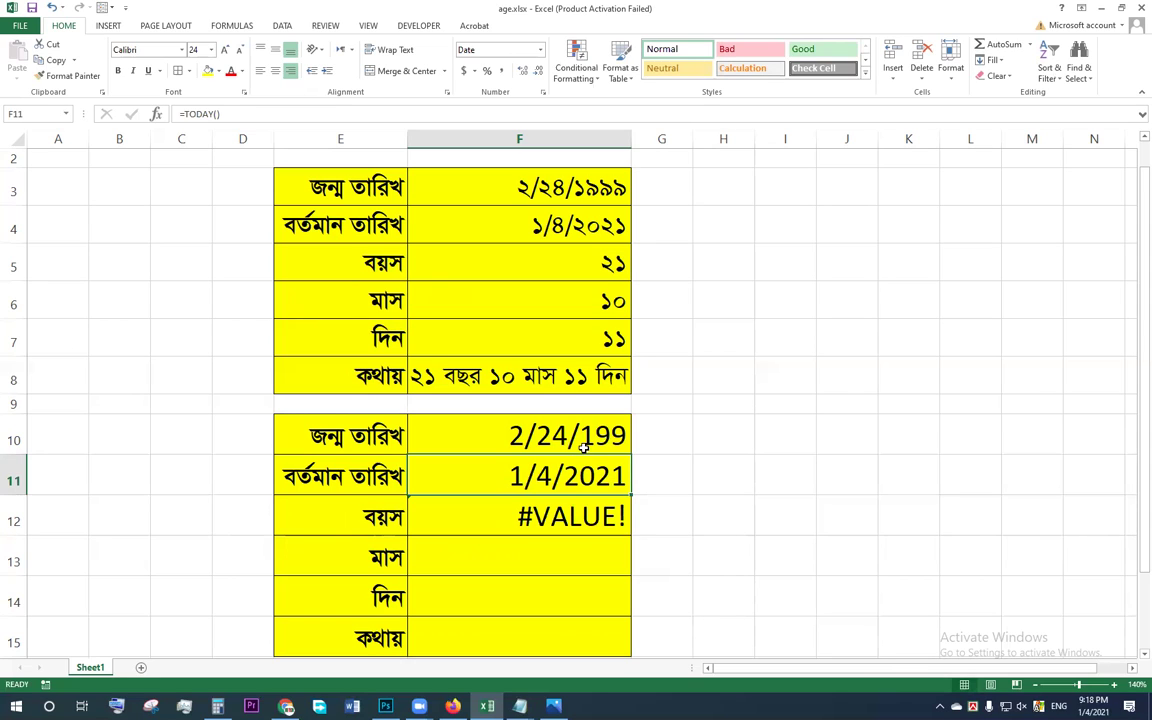
{"action": "left_click", "coordinate": [540, 438]}
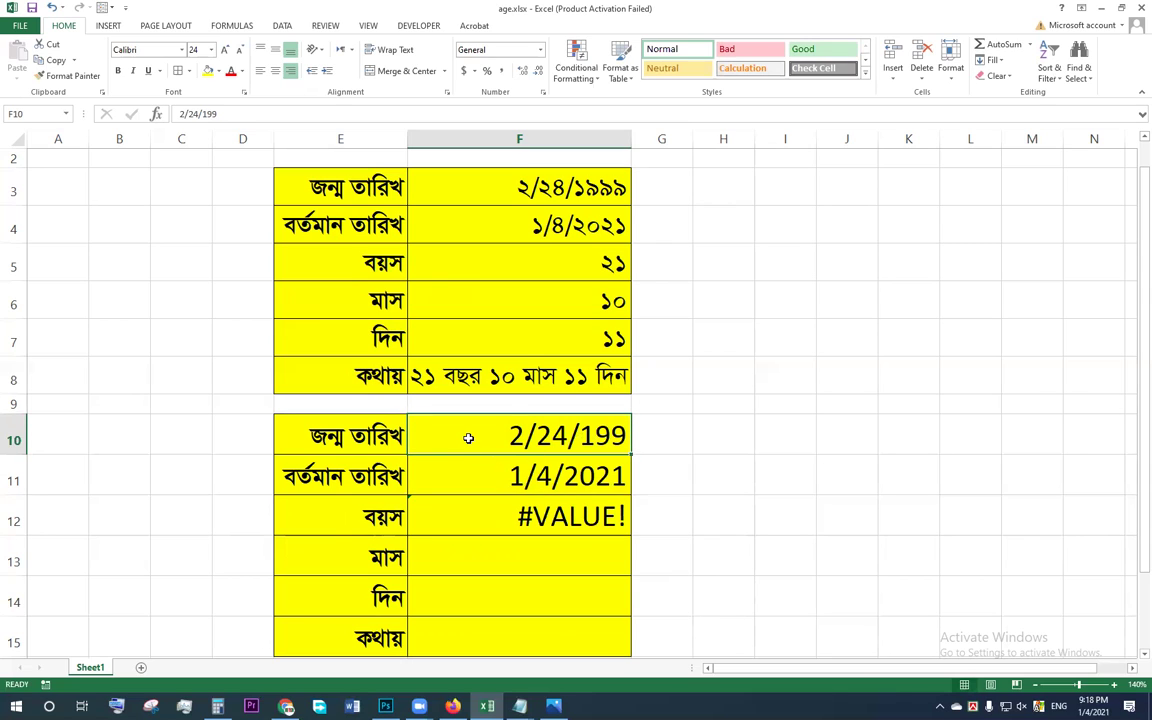
{"action": "type", "text": "2/"}
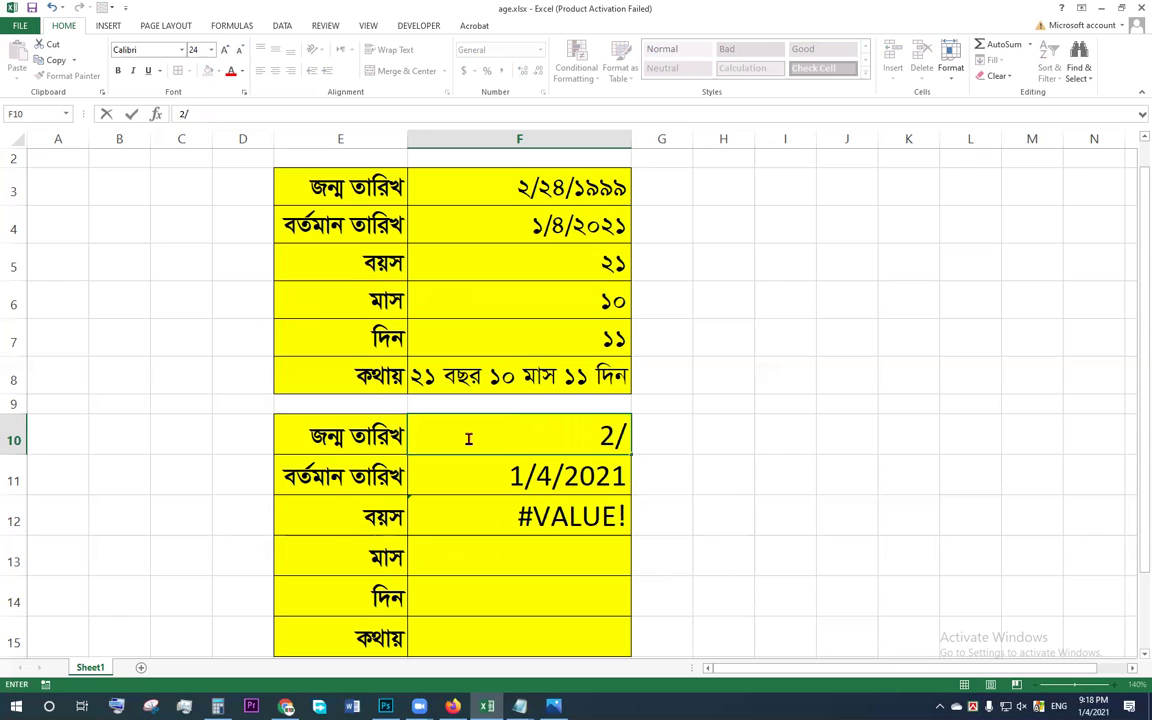
{"action": "type", "text": "24/"}
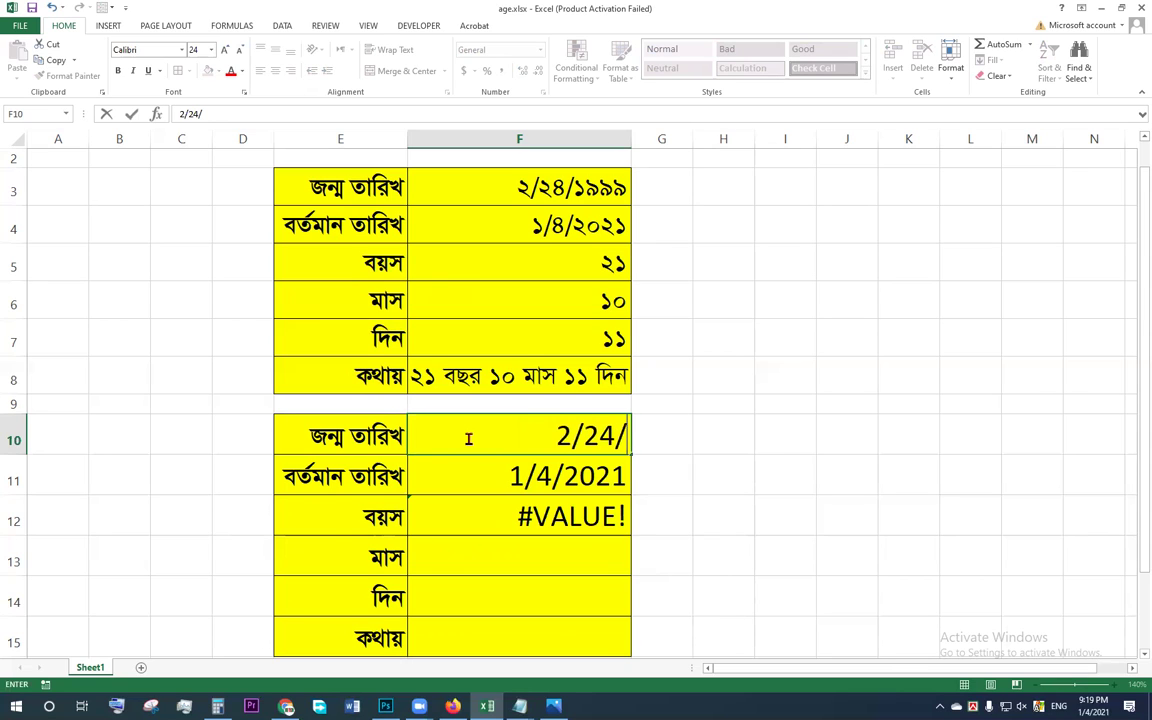
{"action": "type", "text": "1999"}
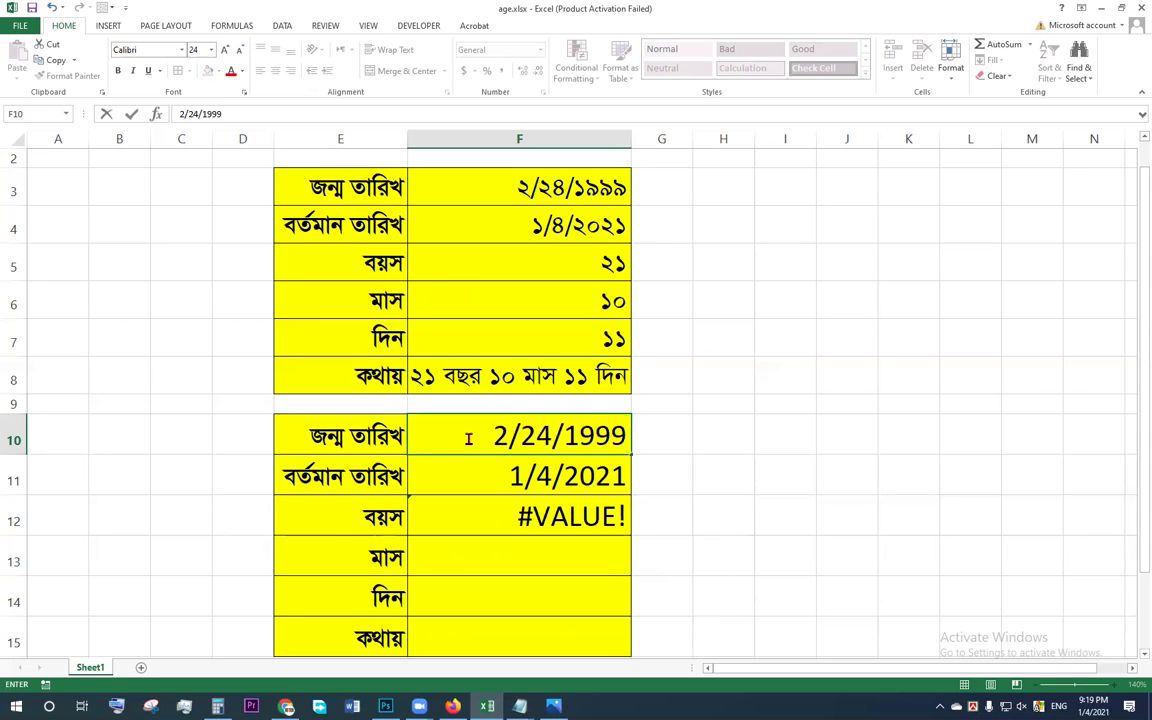
{"action": "key", "text": "Return"}
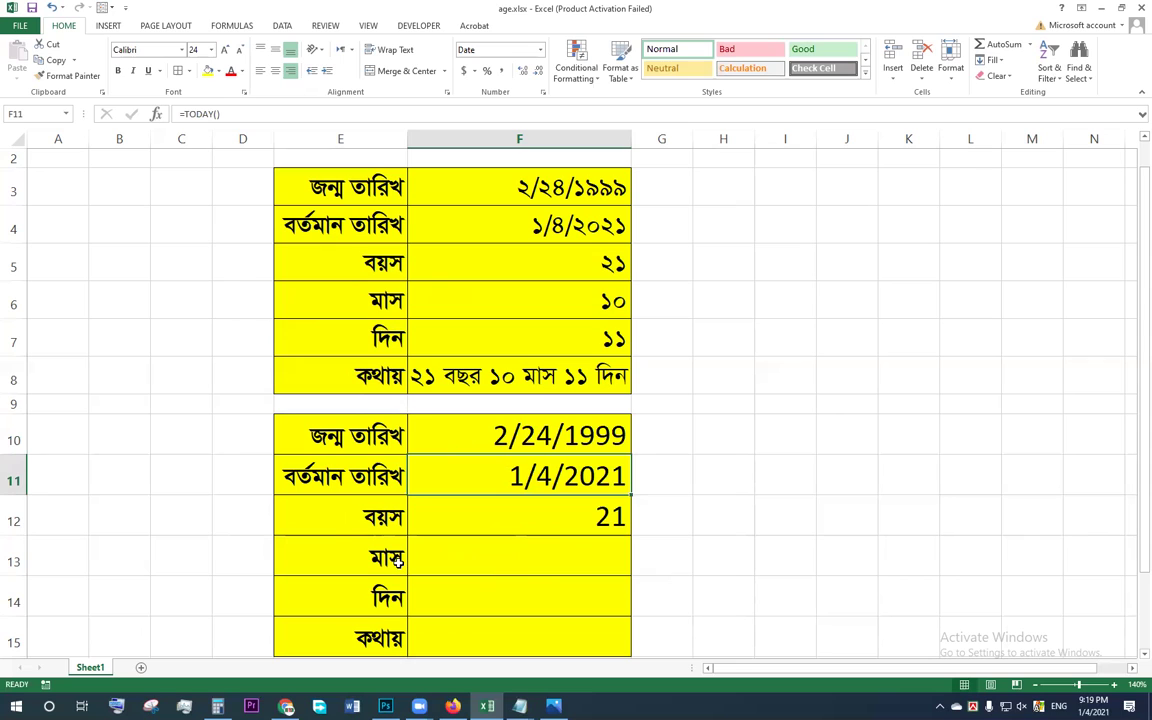
Fill the DATEDIF formula from F12 down to the month and day cells F13:F14.
{"action": "left_click", "coordinate": [388, 598]}
{"action": "key", "text": "Down"}
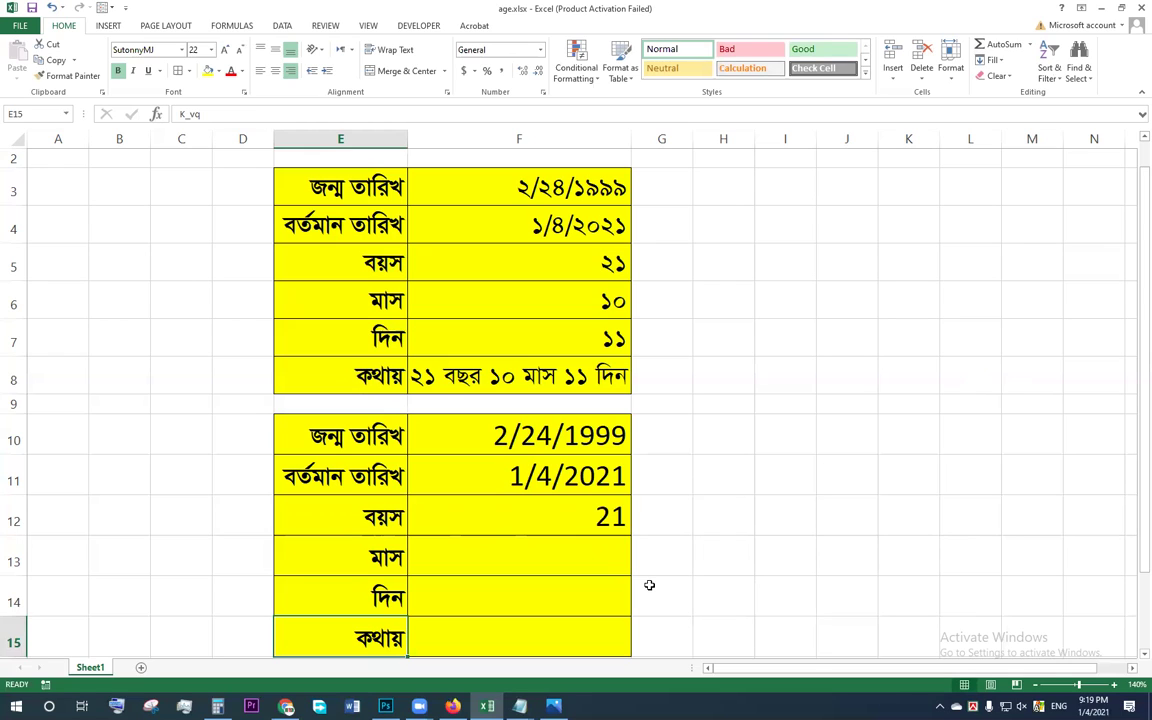
{"action": "left_click", "coordinate": [539, 545]}
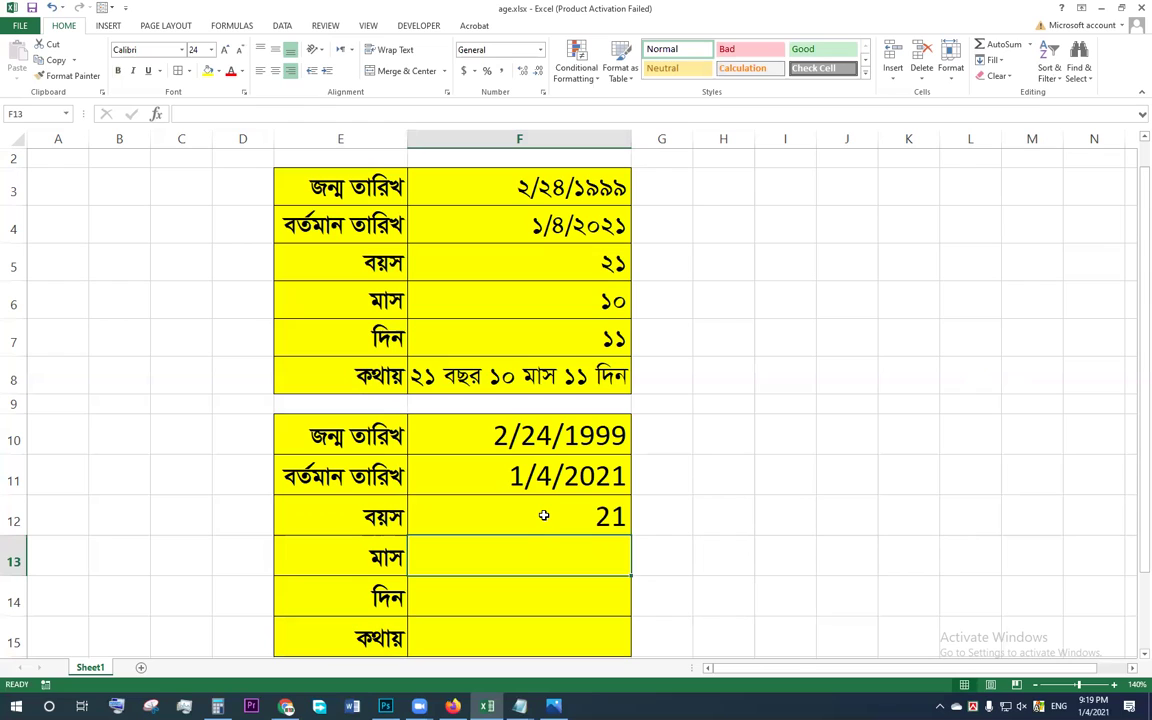
{"action": "left_click", "coordinate": [545, 507]}
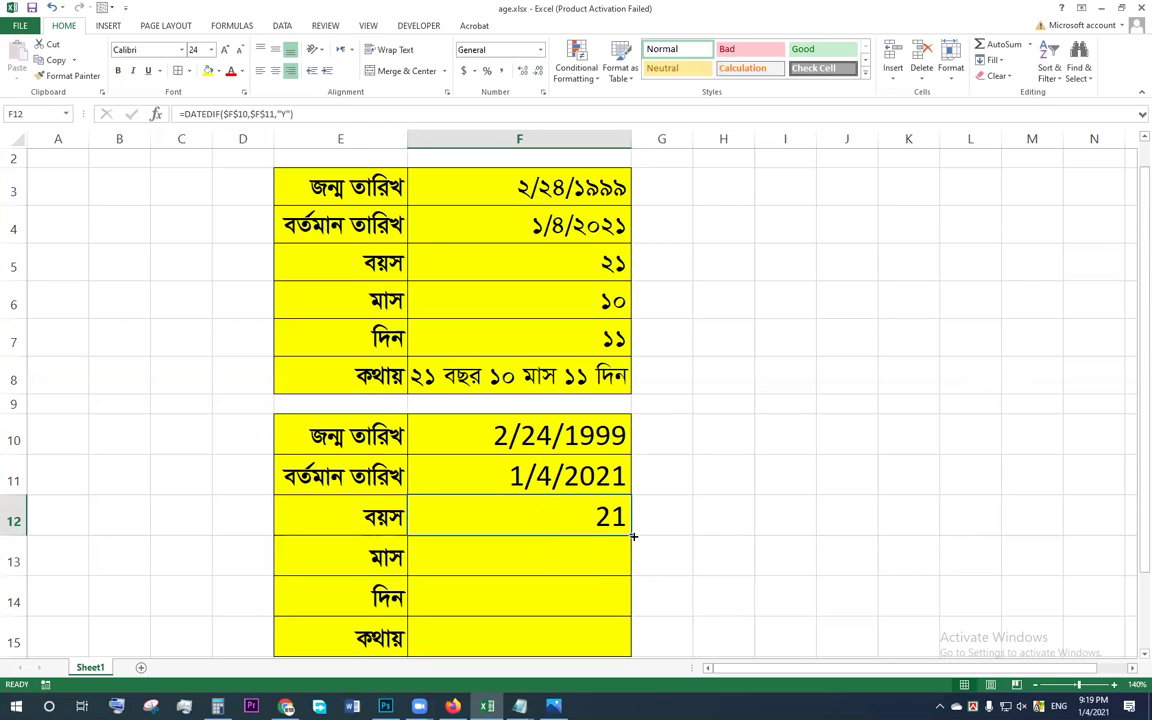
{"action": "left_click_drag", "start_coordinate": [633, 536], "coordinate": [622, 609]}
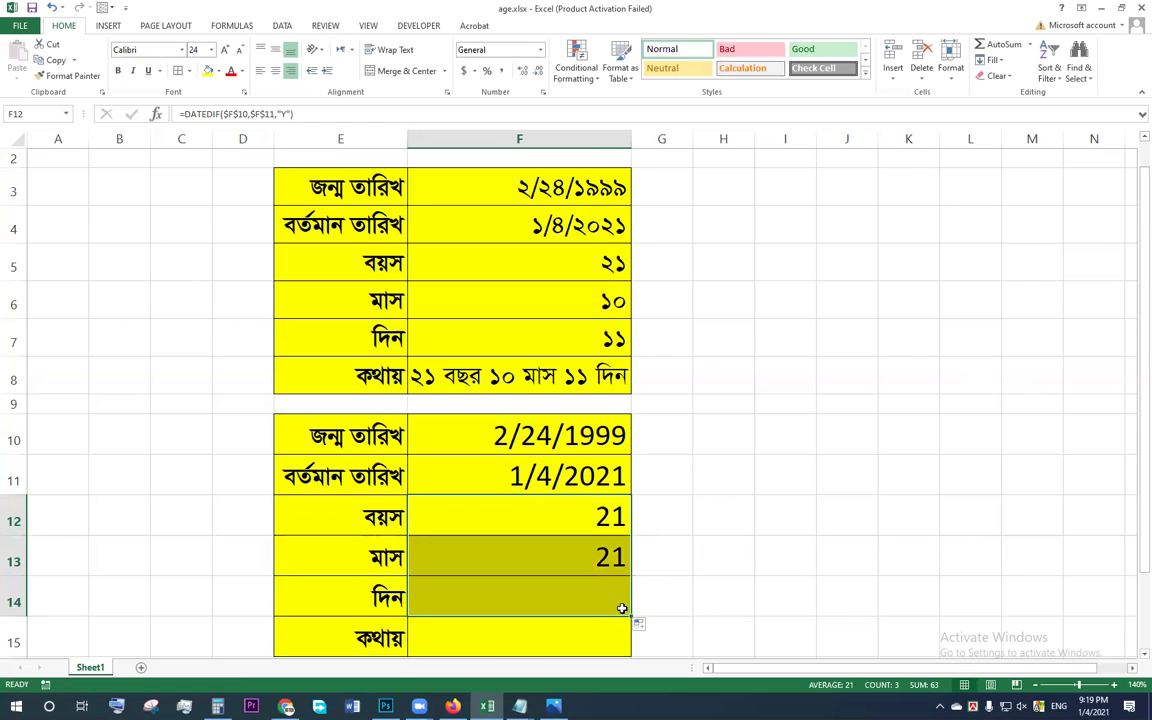
{"action": "left_click", "coordinate": [545, 600]}
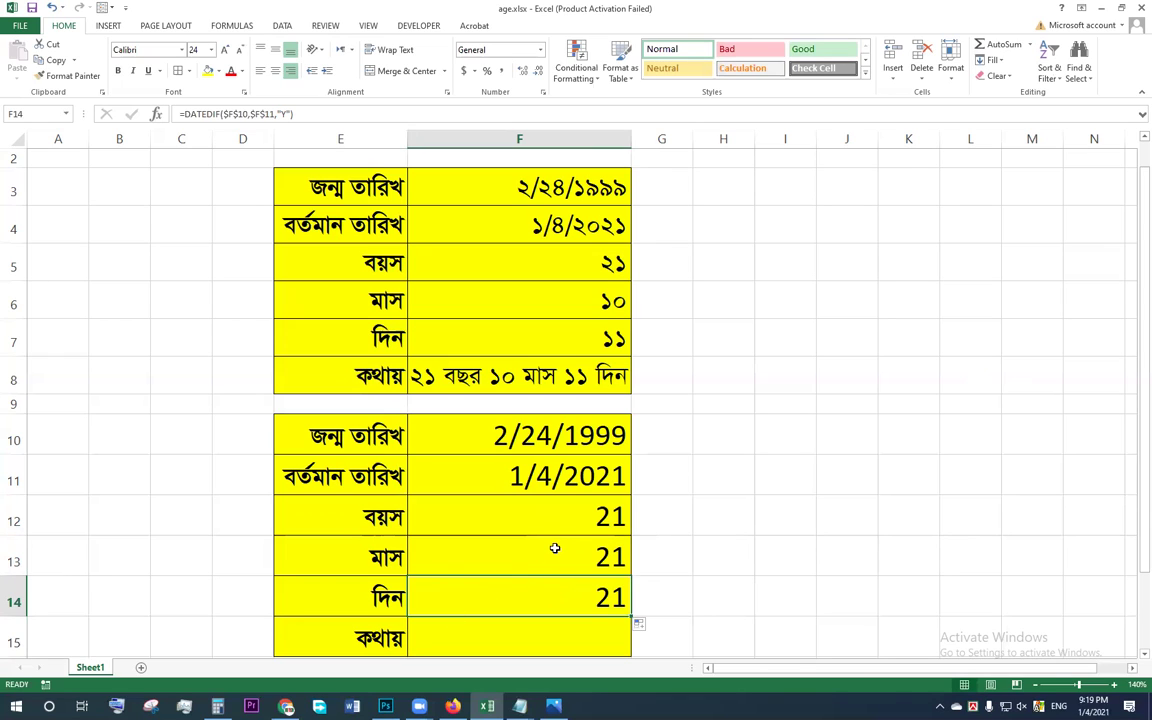
Review the copied formulas in F13 and F14, and change the DATEDIF unit in F13 to "YM" for the months.
{"action": "left_click", "coordinate": [600, 553]}
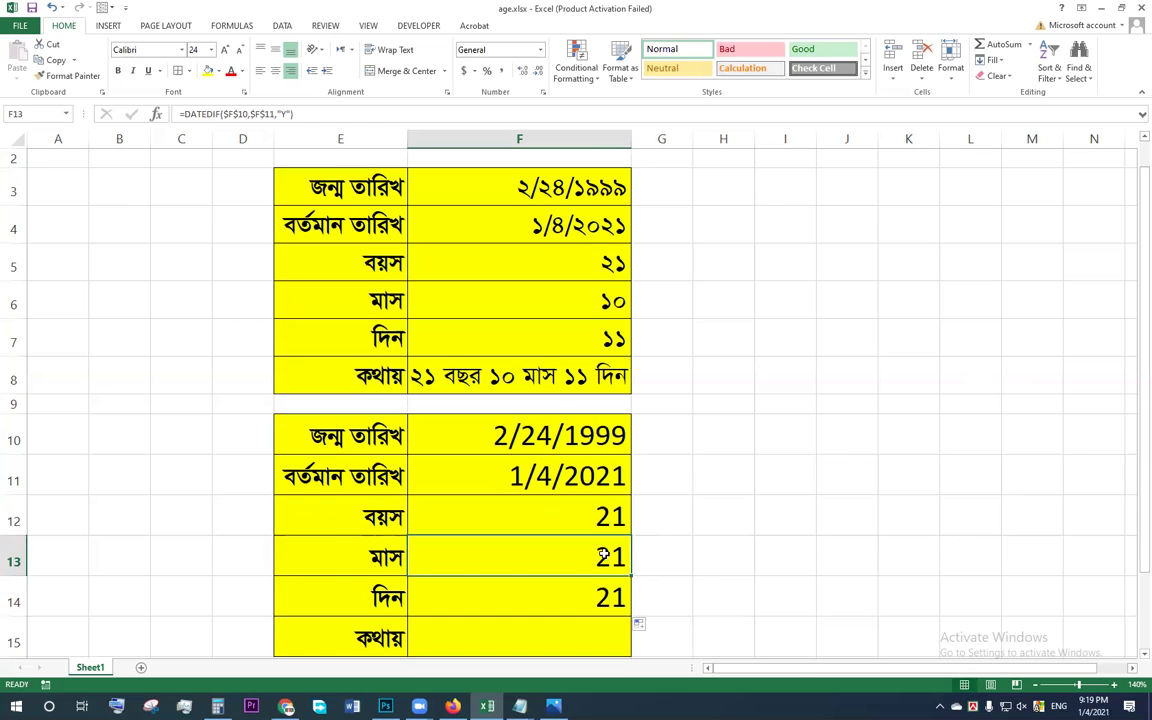
{"action": "double_click", "coordinate": [604, 554]}
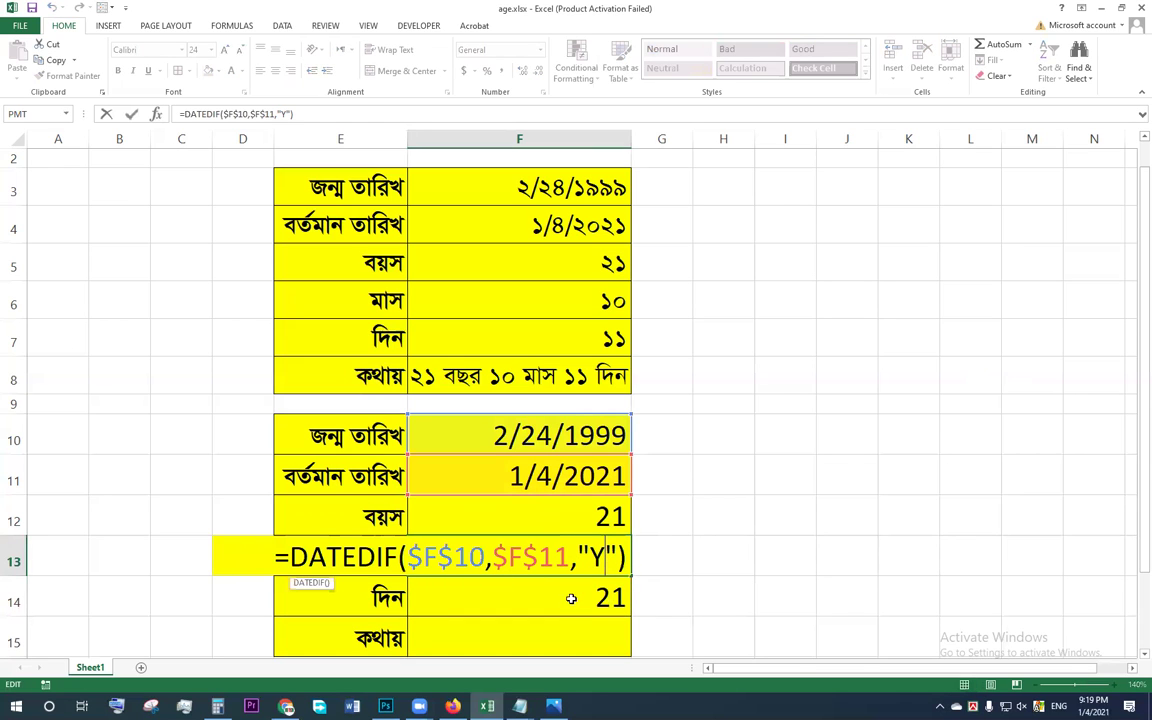
{"action": "key", "text": "Return"}
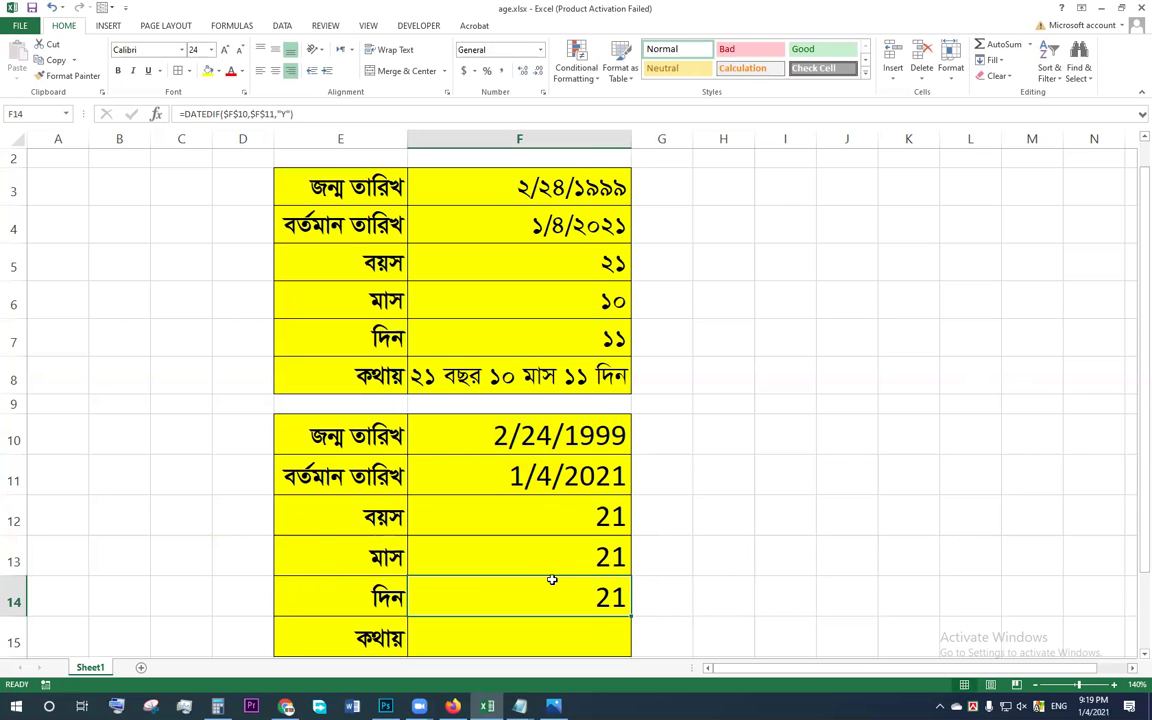
{"action": "double_click", "coordinate": [551, 581]}
{"action": "key", "text": "Return"}
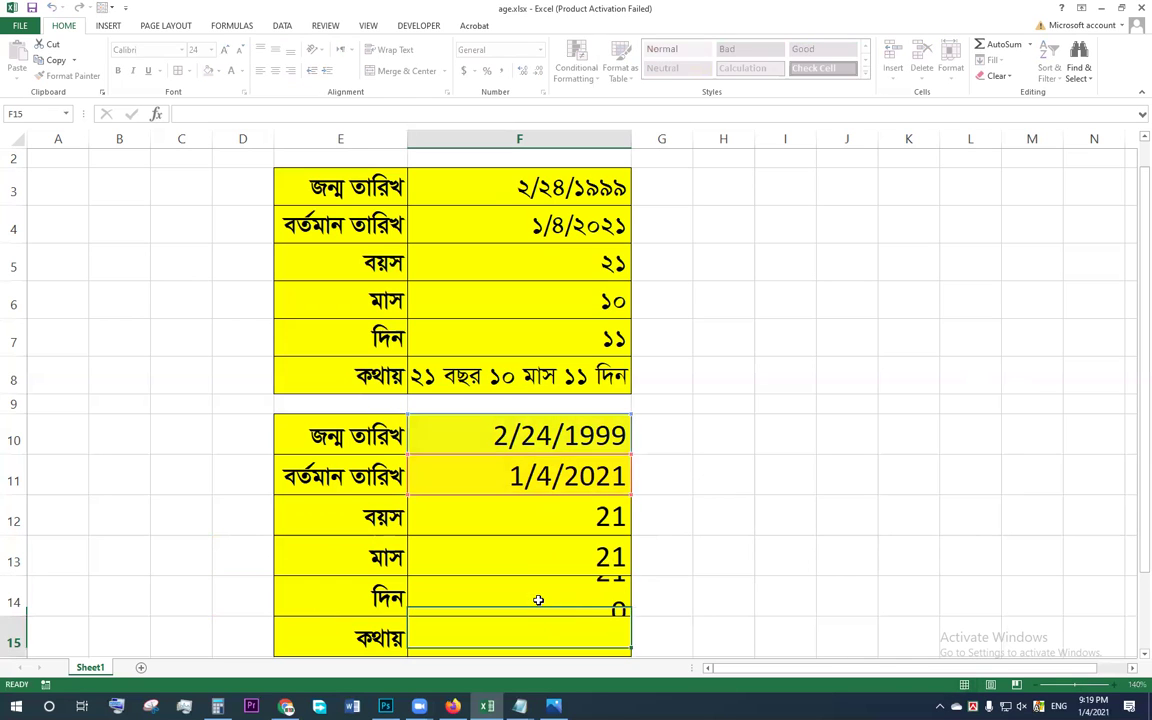
{"action": "double_click", "coordinate": [597, 556]}
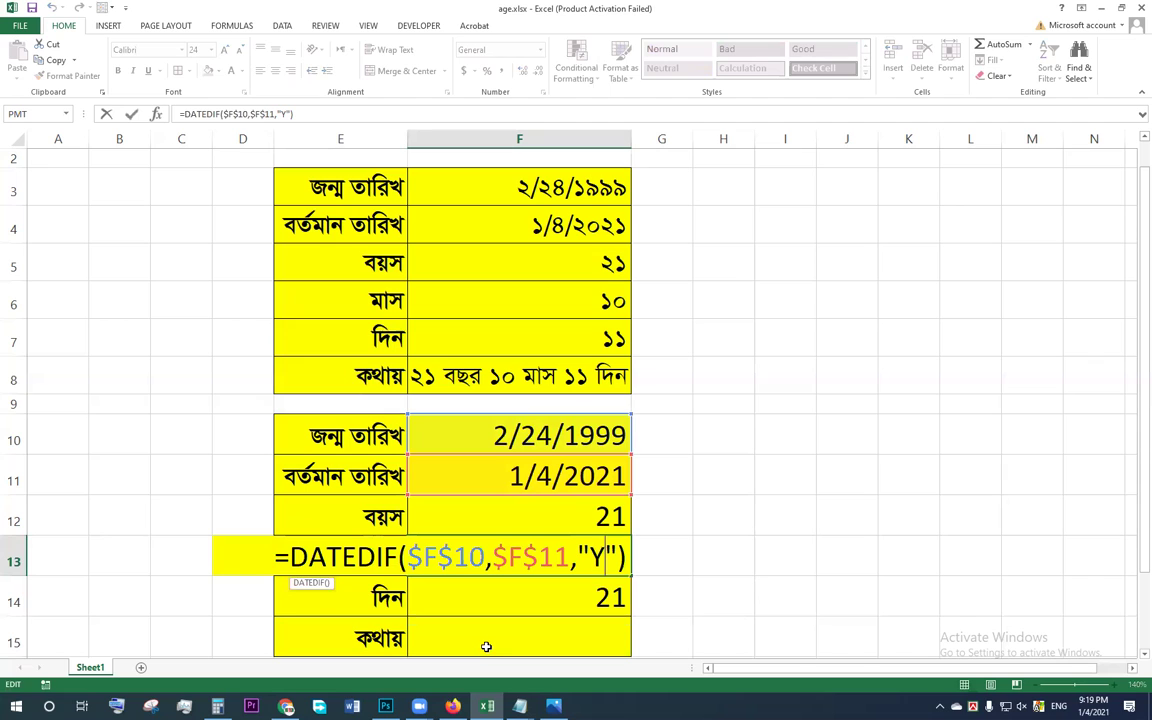
{"action": "type", "text": "M"}
{"action": "key", "text": "Return"}
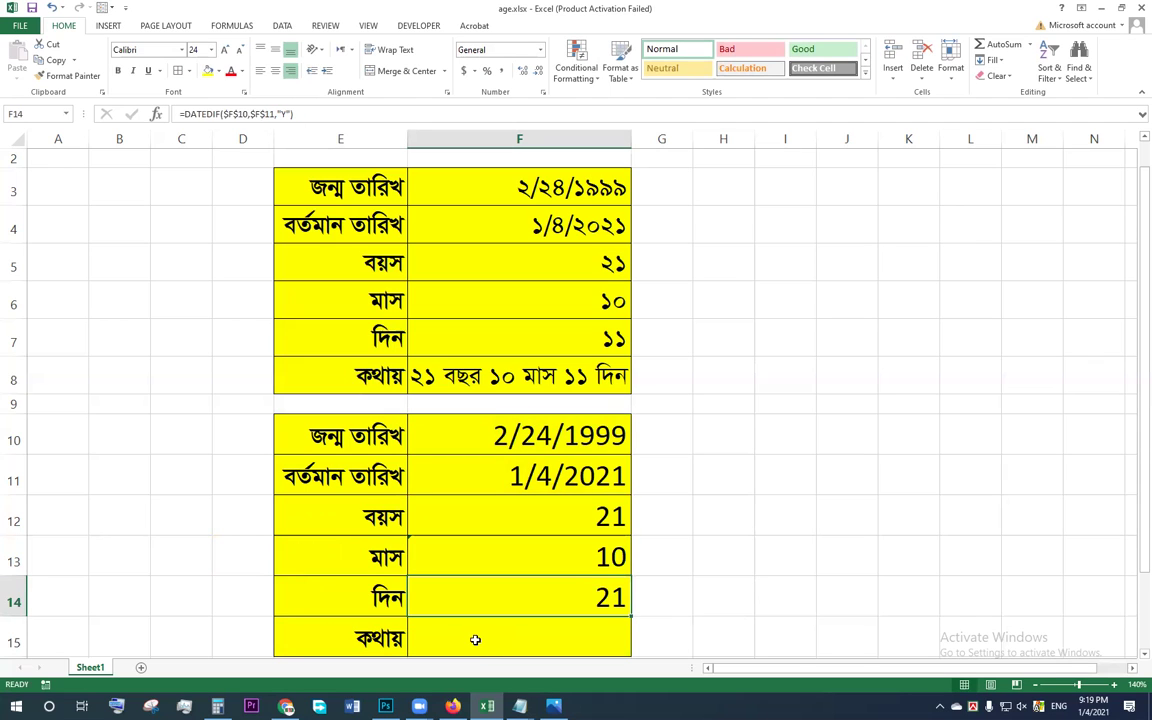
Change the DATEDIF unit in F14 to "MD" for the days, and check the formulas in F12 and F14.
{"action": "double_click", "coordinate": [576, 590]}
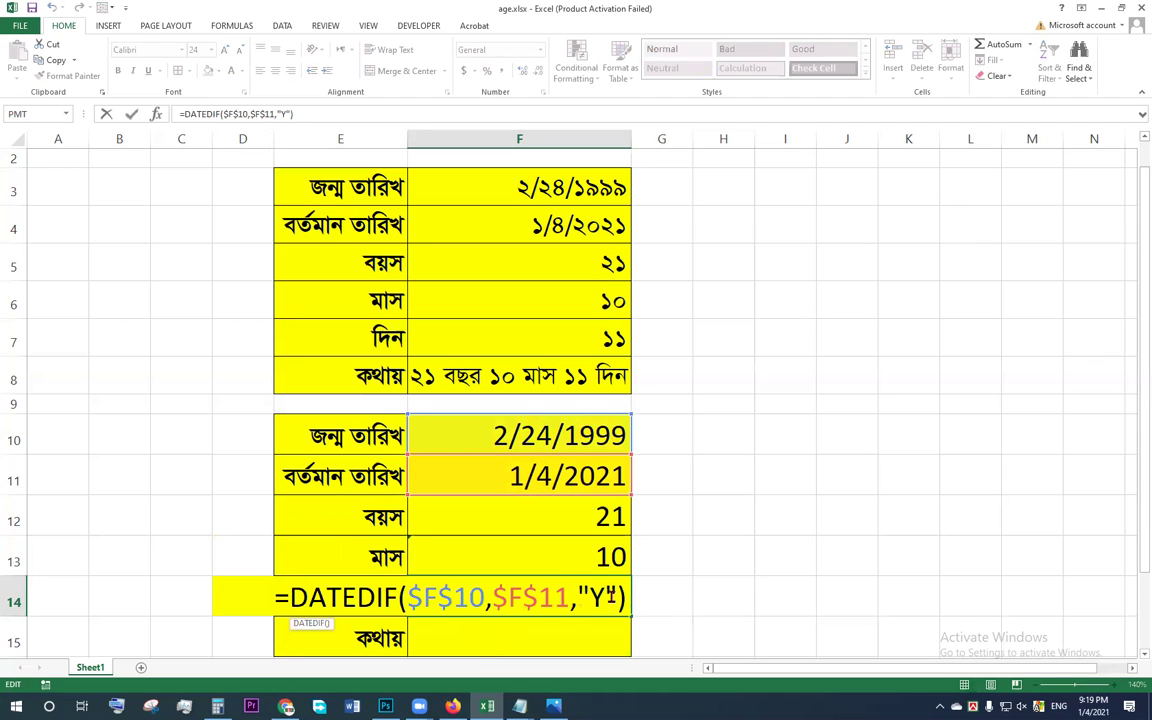
{"action": "key", "text": "BackSpace"}
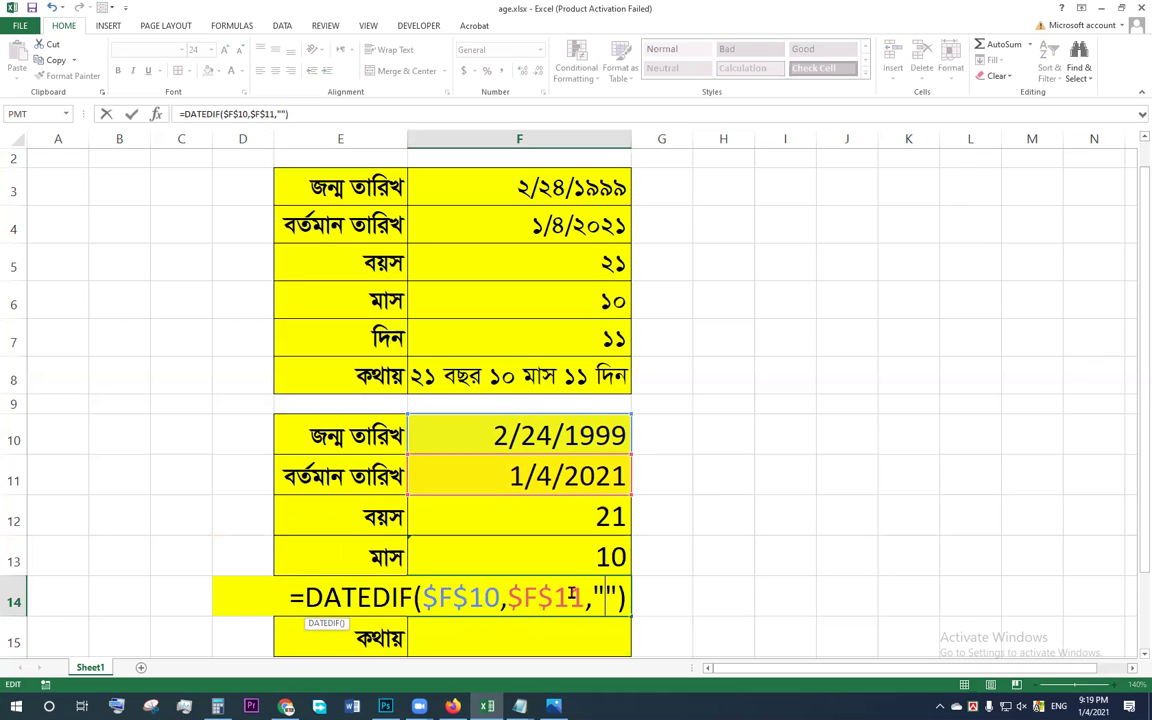
{"action": "type", "text": "MD"}
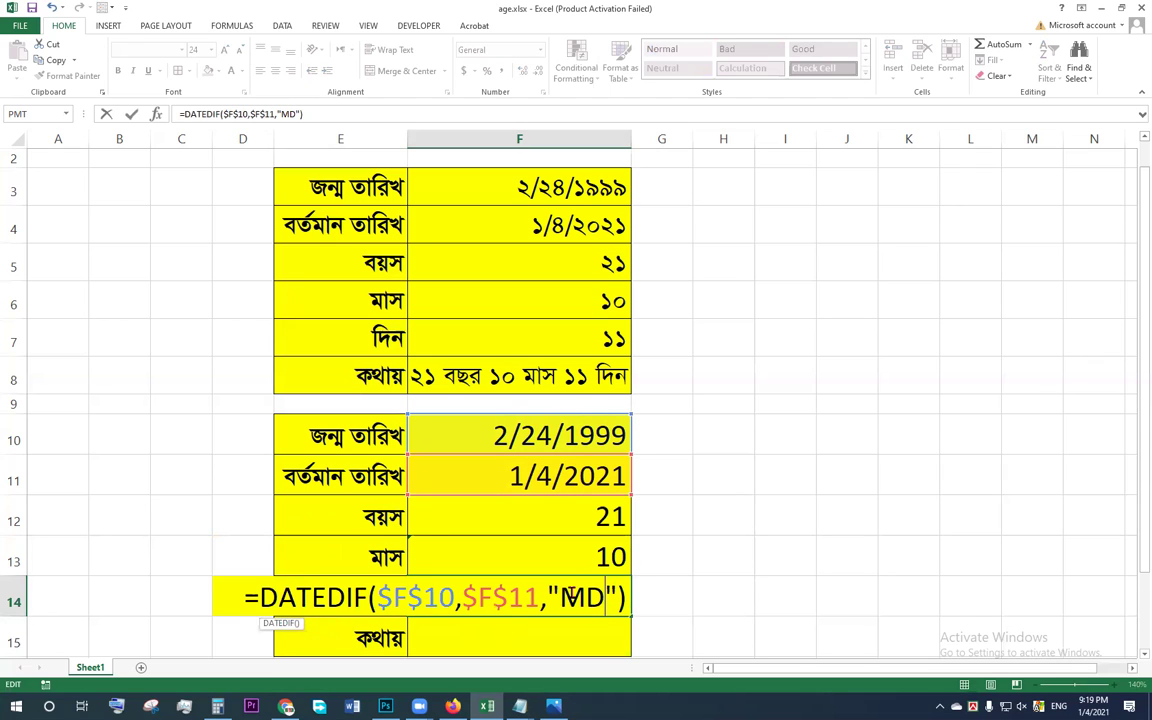
{"action": "key", "text": "Return"}
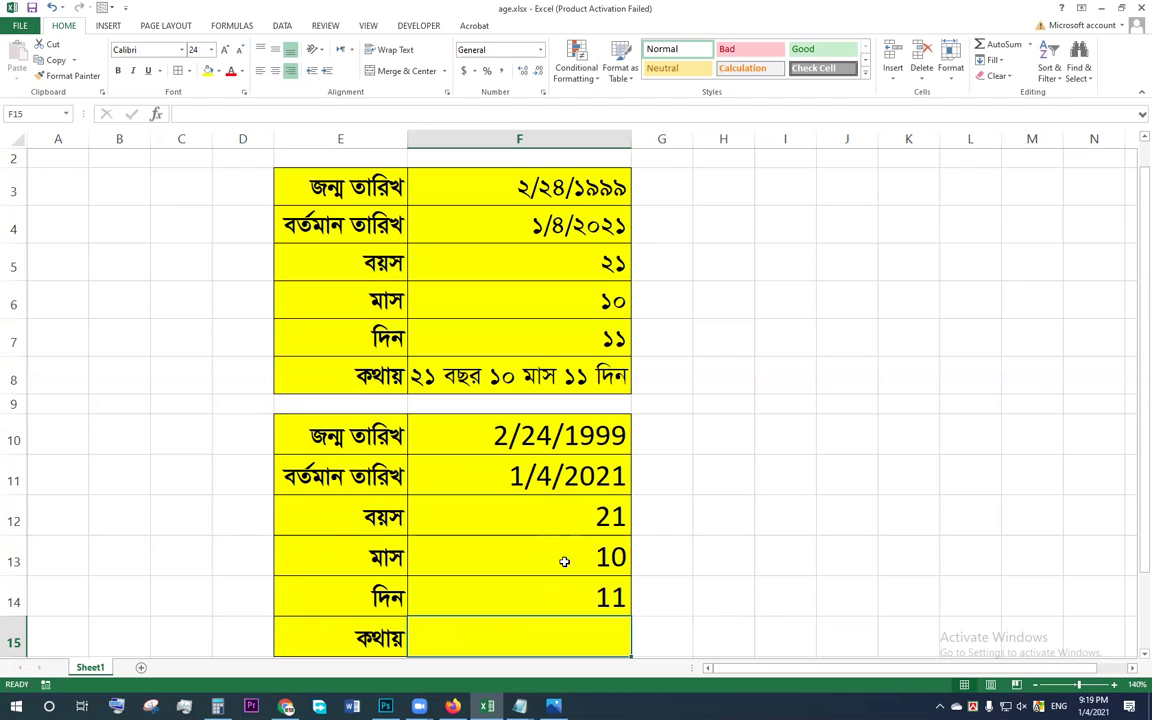
{"action": "left_click", "coordinate": [603, 517]}
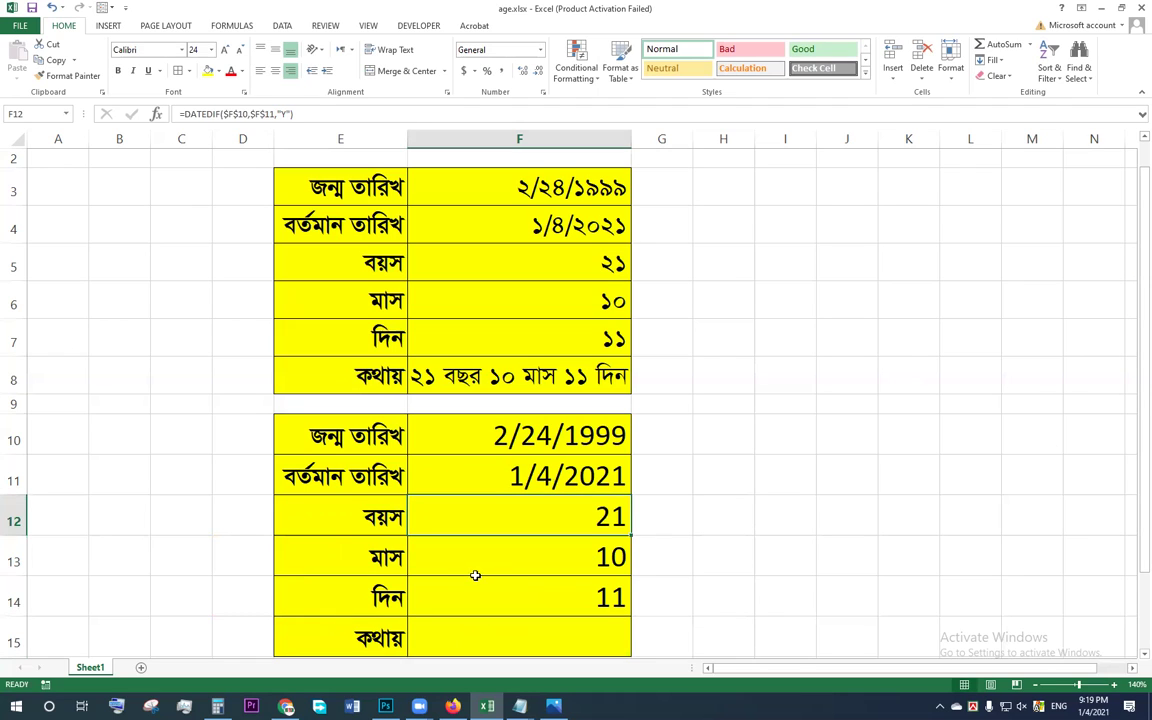
{"action": "left_click", "coordinate": [518, 610]}
Begin a formula in F15 that refers to the years in F12 followed by the text "Year".
{"action": "left_click", "coordinate": [492, 648]}
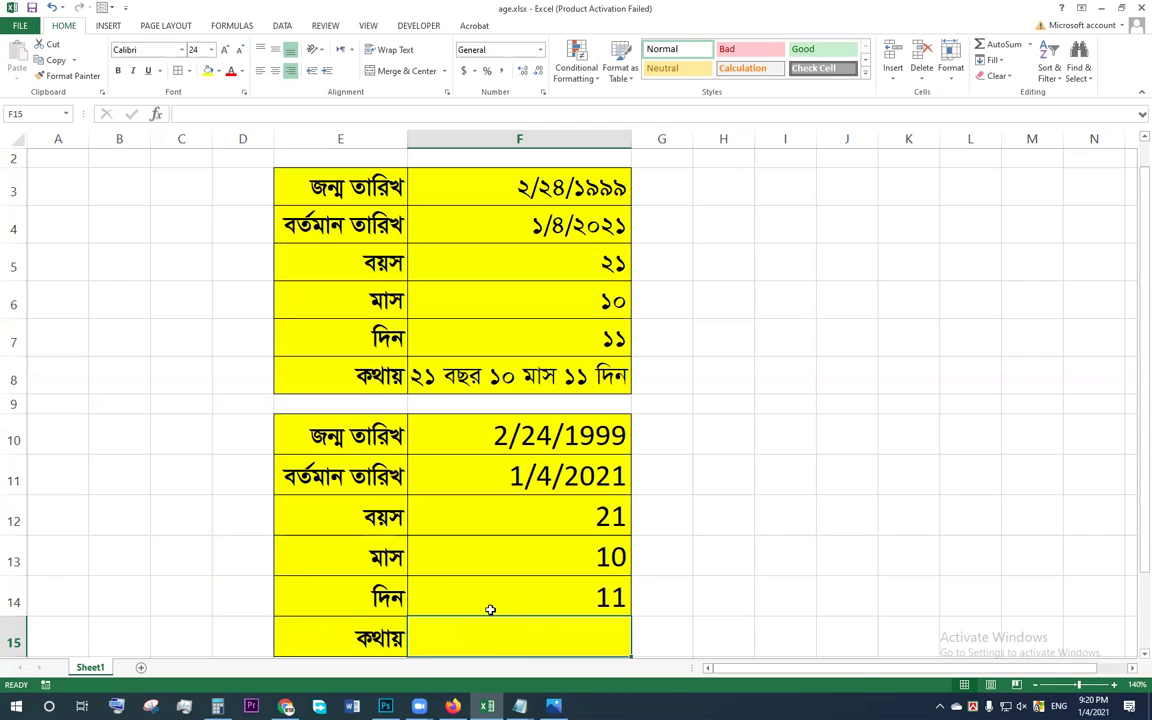
{"action": "type", "text": "="}
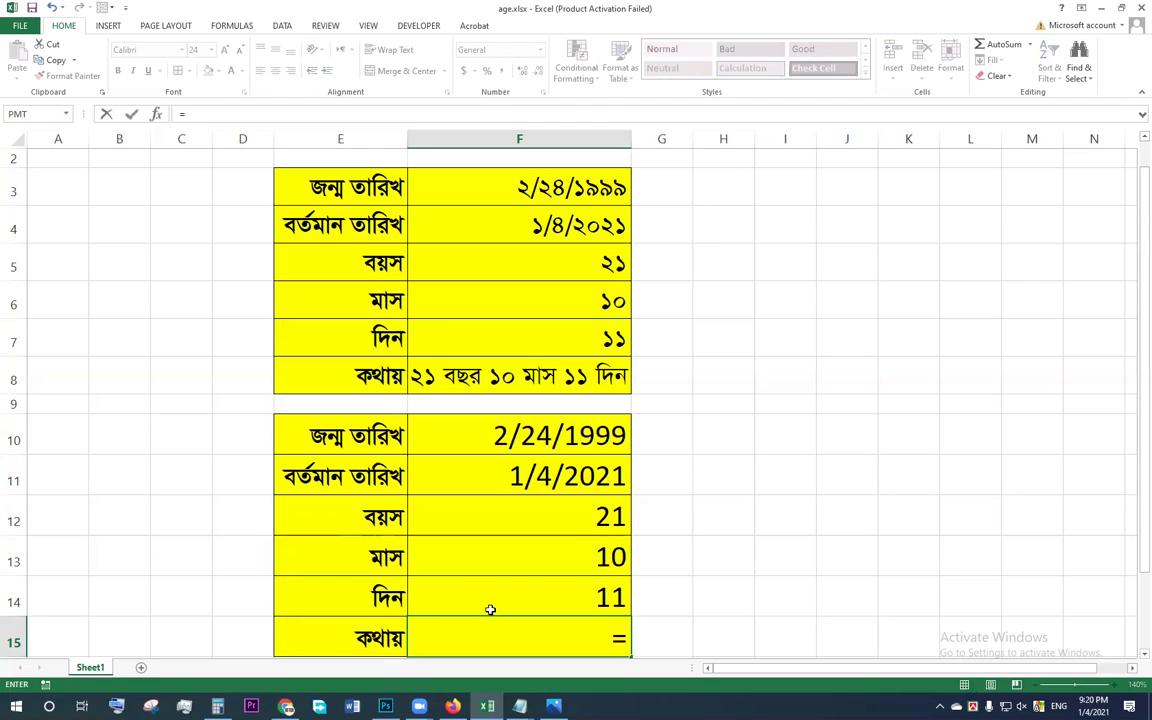
{"action": "left_click", "coordinate": [560, 524]}
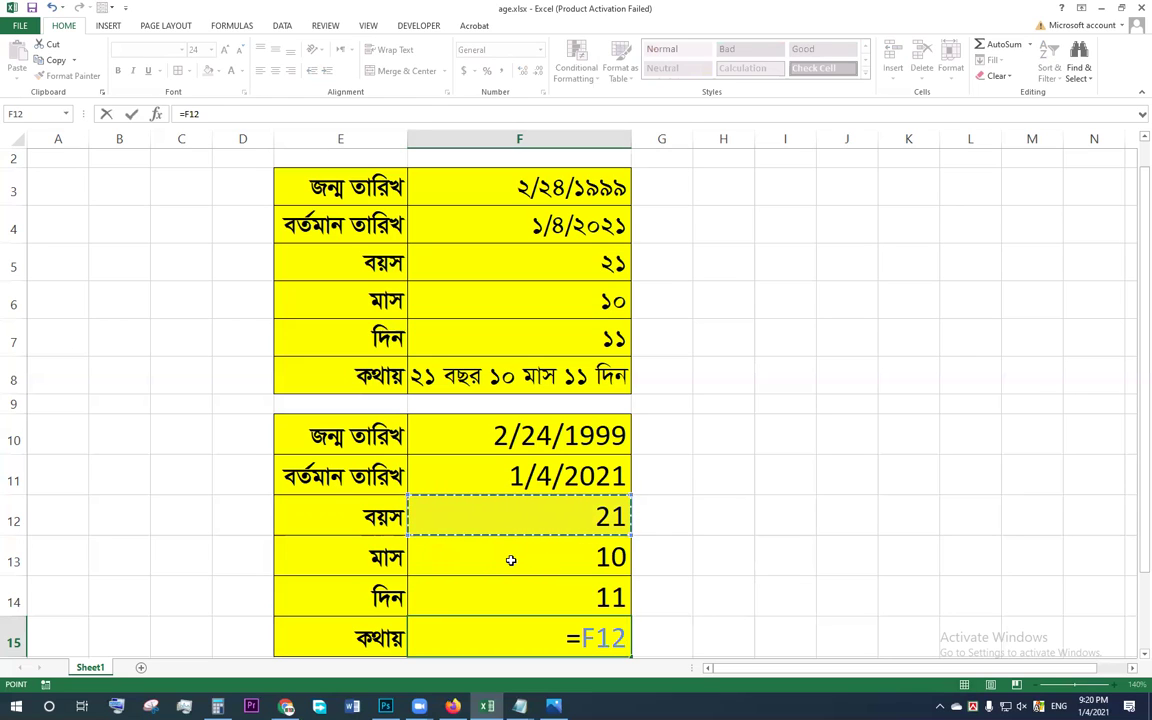
{"action": "type", "text": "\""}
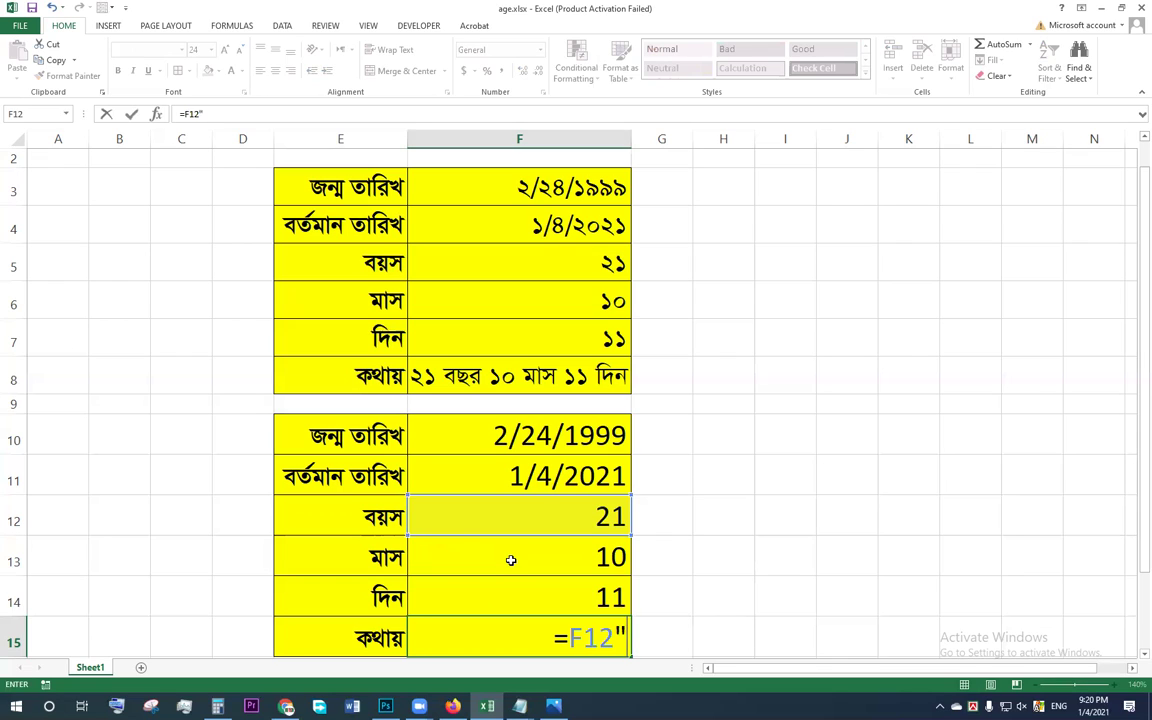
{"action": "type", "text": "Y"}
{"action": "type", "text": "ra"}
{"action": "key", "text": "BackSpace"}
{"action": "key", "text": "BackSpace"}
{"action": "type", "text": "ear"}
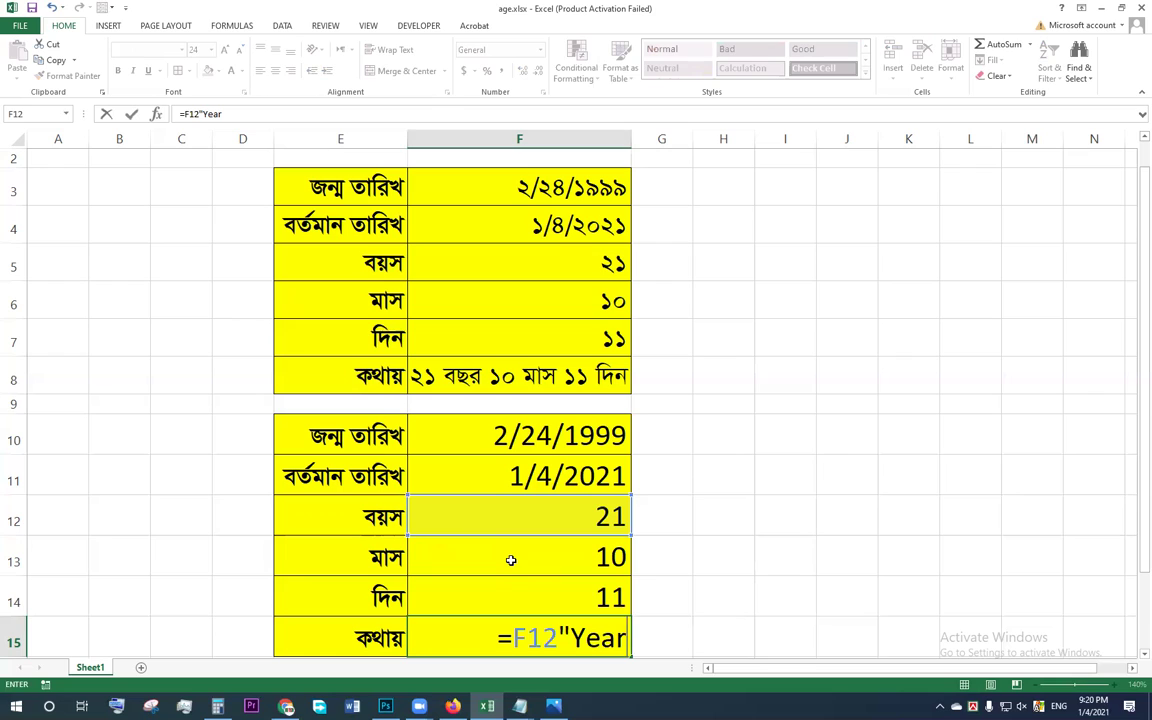
Add a space before Year in the F15 formula, close the quotation marks and append an & operator.
{"action": "key", "text": "F2"}
{"action": "key", "text": "Left"}
{"action": "key", "text": "Left"}
{"action": "key", "text": "Left"}
{"action": "key", "text": "Left"}
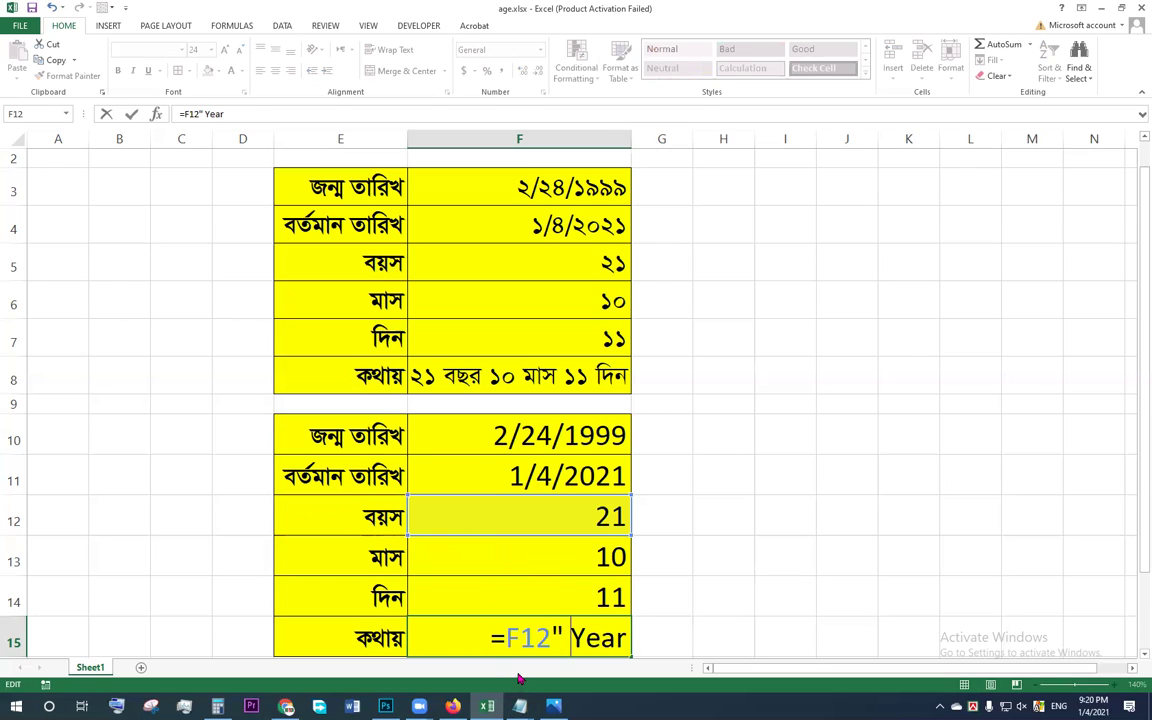
{"action": "key", "text": "Right"}
{"action": "key", "text": "Right"}
{"action": "type", "text": "\""}
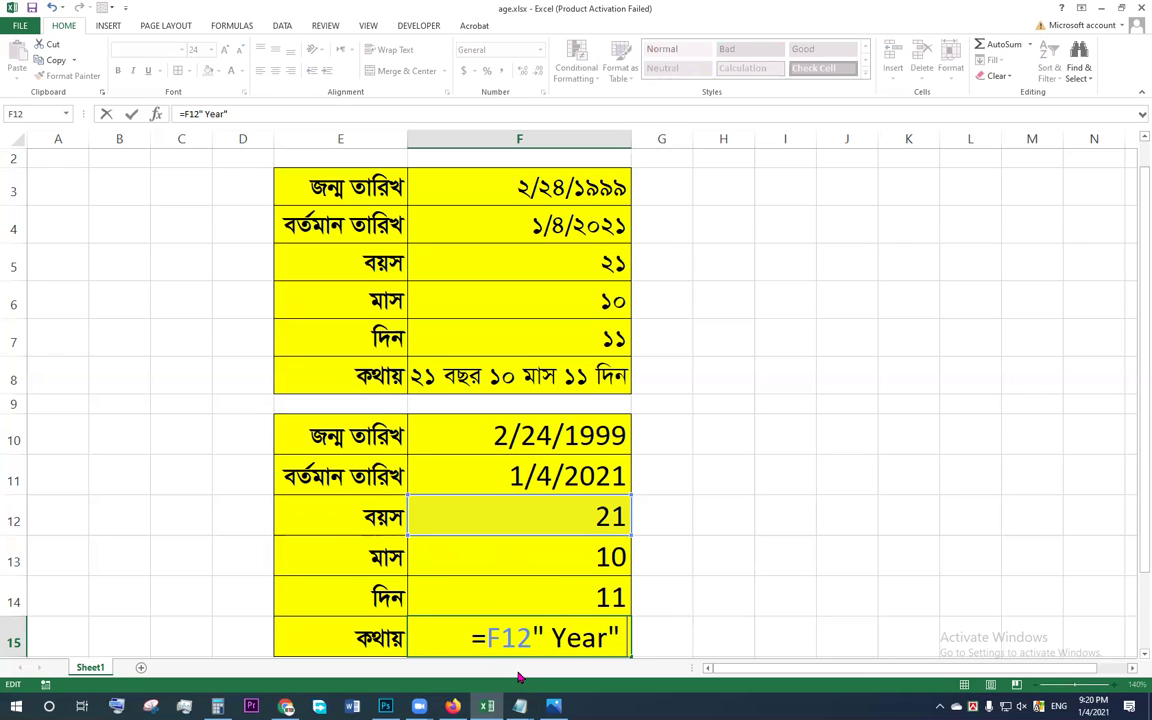
{"action": "type", "text": " &"}
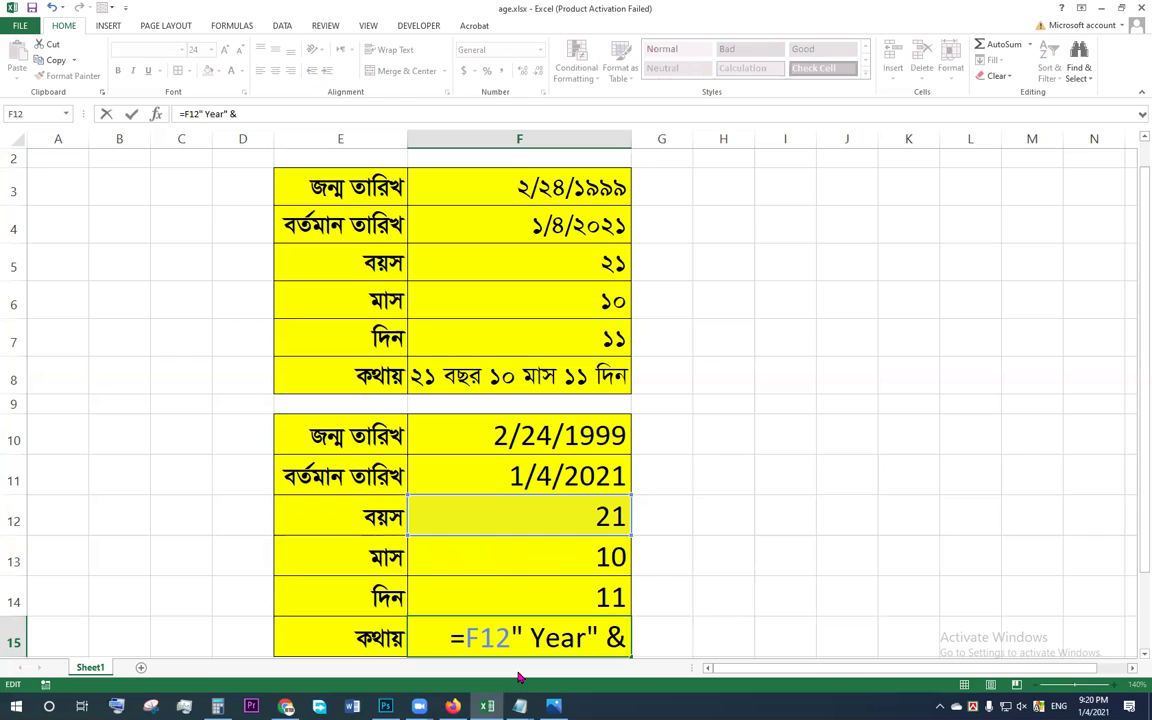
Append the months to the F15 formula as F13&" Month" followed by another &.
{"action": "left_click", "coordinate": [572, 557]}
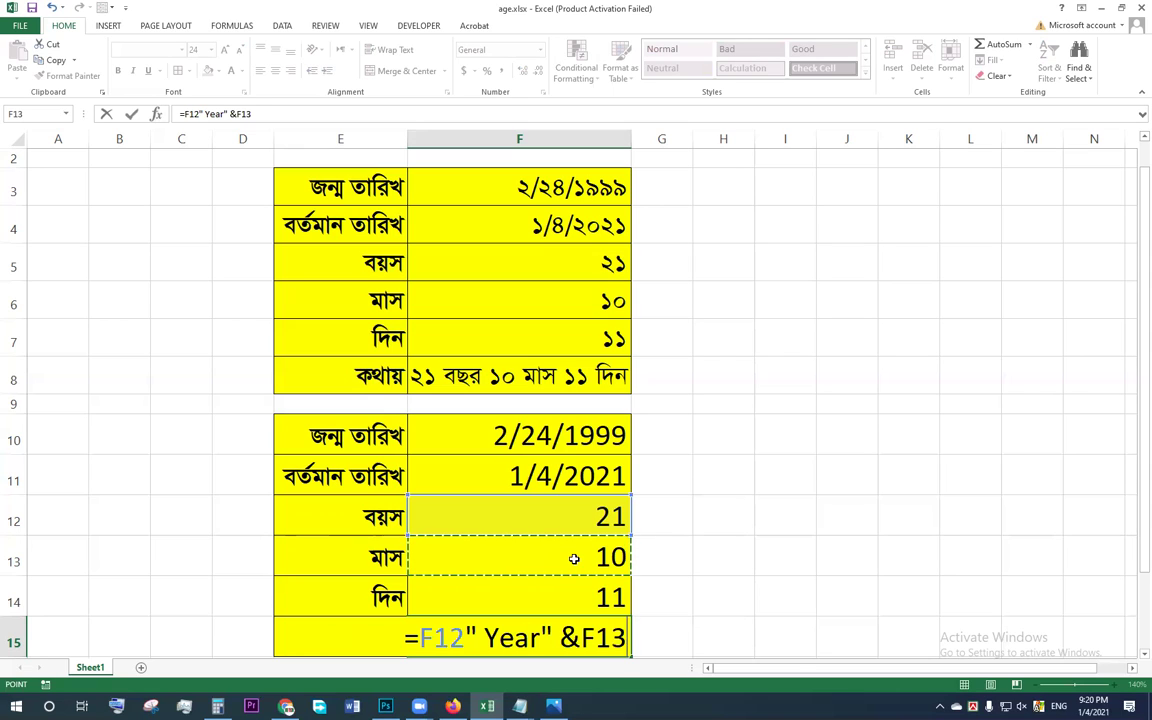
{"action": "type", "text": "&"}
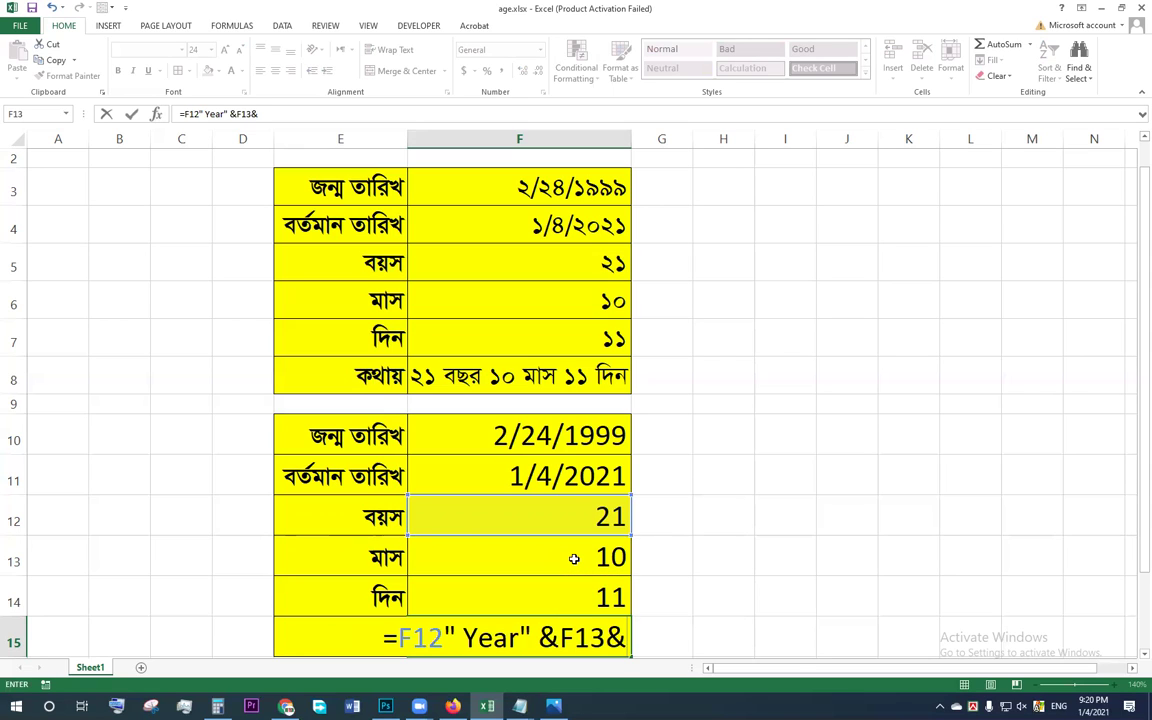
{"action": "type", "text": "\""}
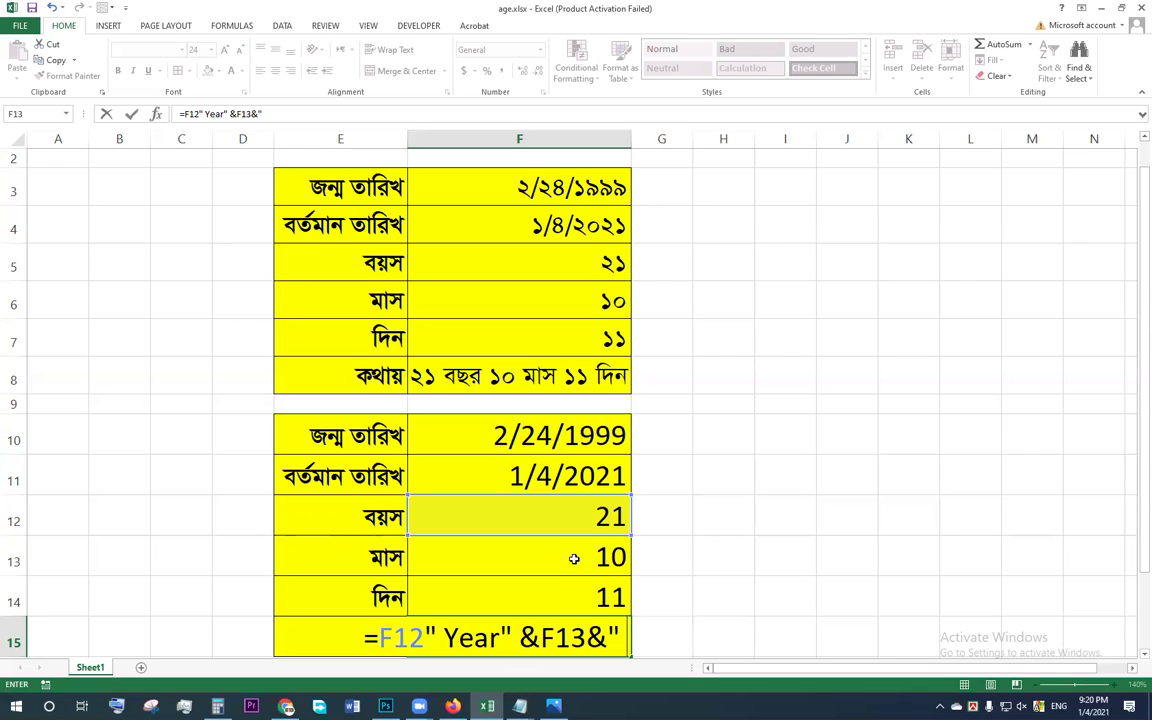
{"action": "type", "text": " Month"}
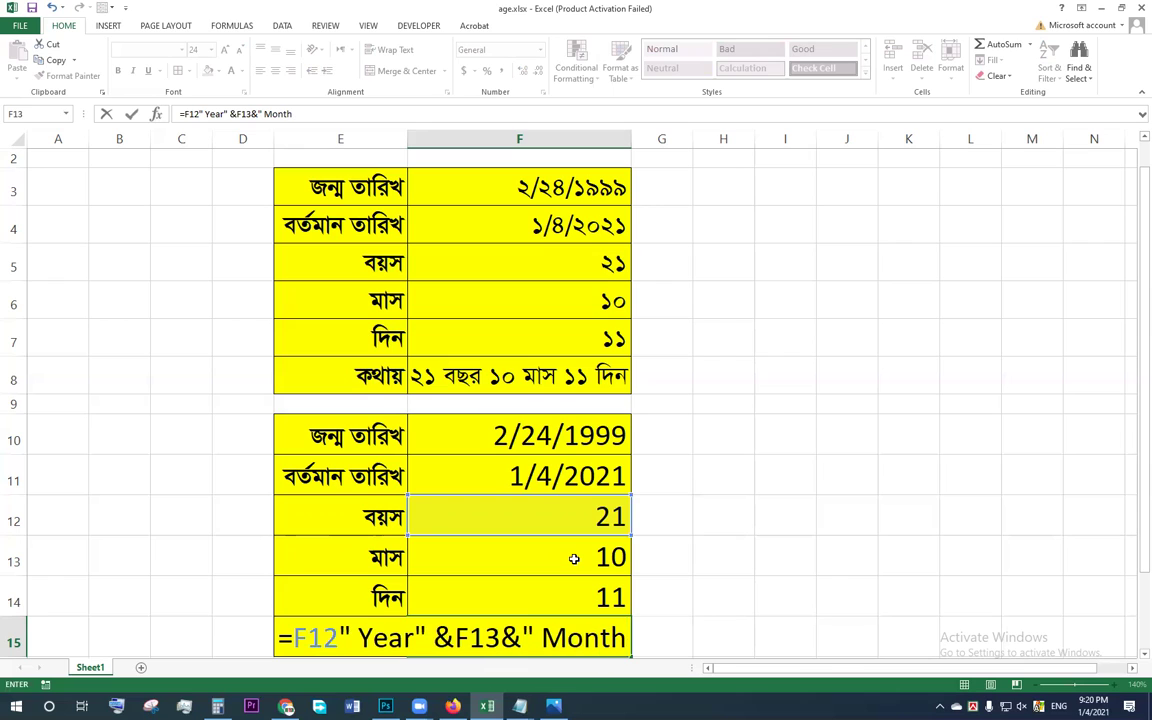
{"action": "type", "text": "\""}
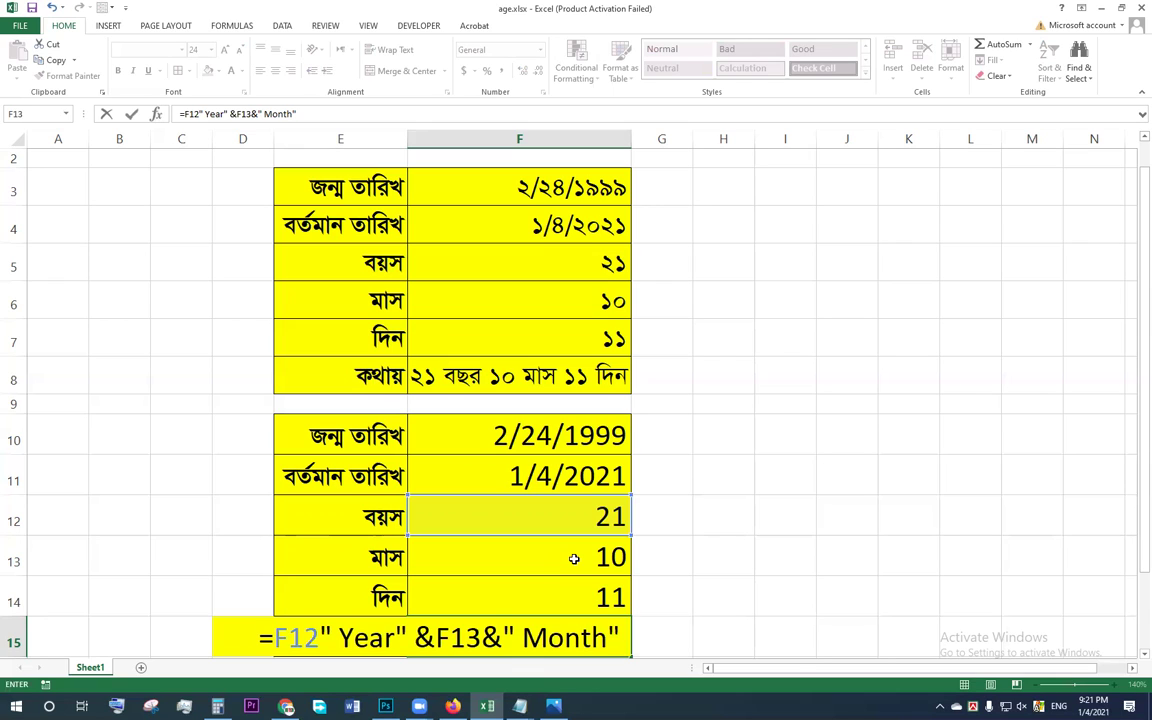
{"action": "type", "text": " &"}
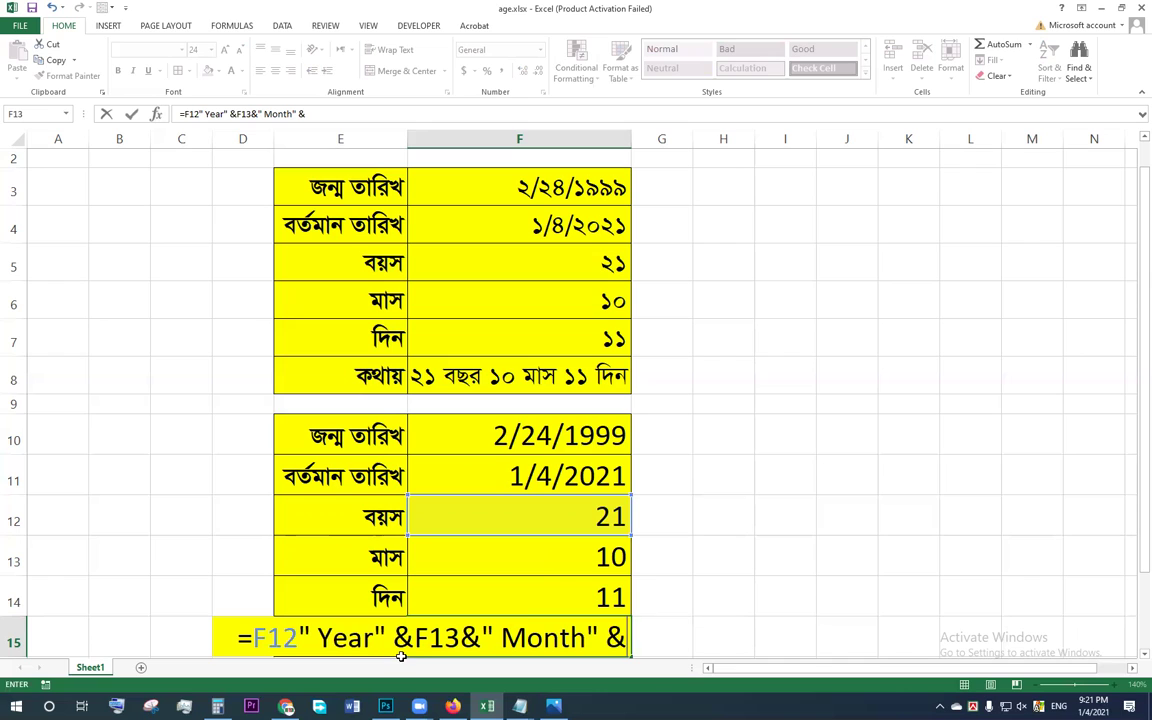
Append F14" Day" to the F15 formula and try to enter it.
{"action": "left_click", "coordinate": [560, 601]}
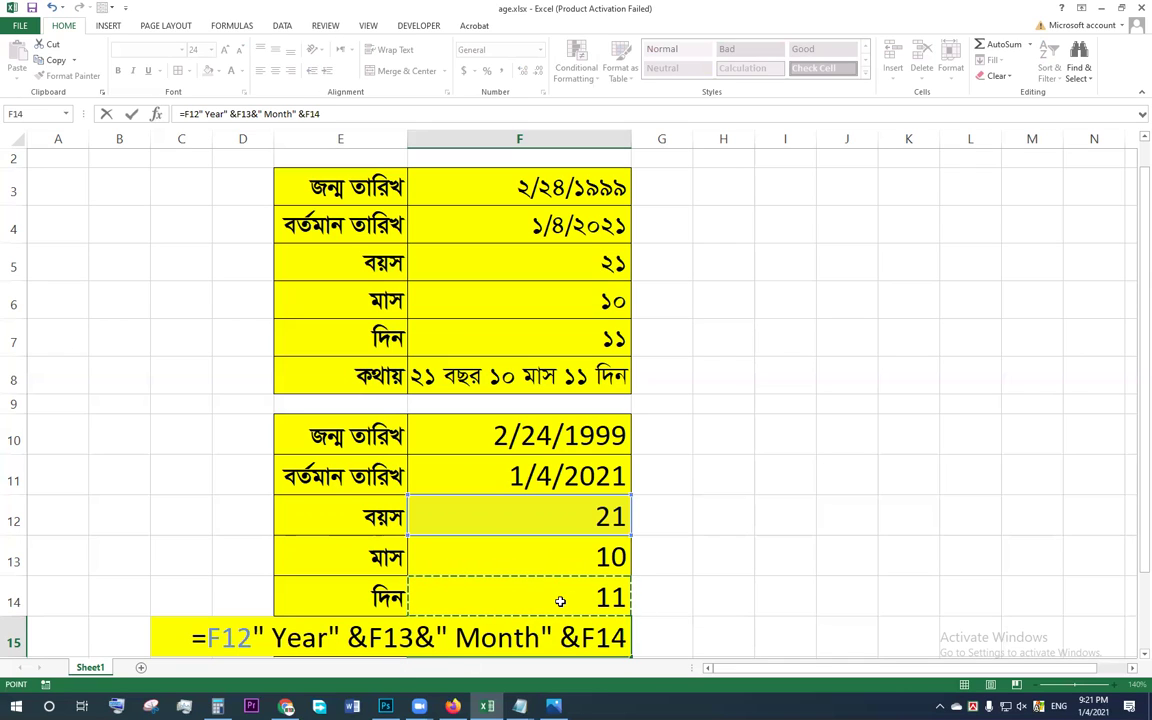
{"action": "type", "text": "\""}
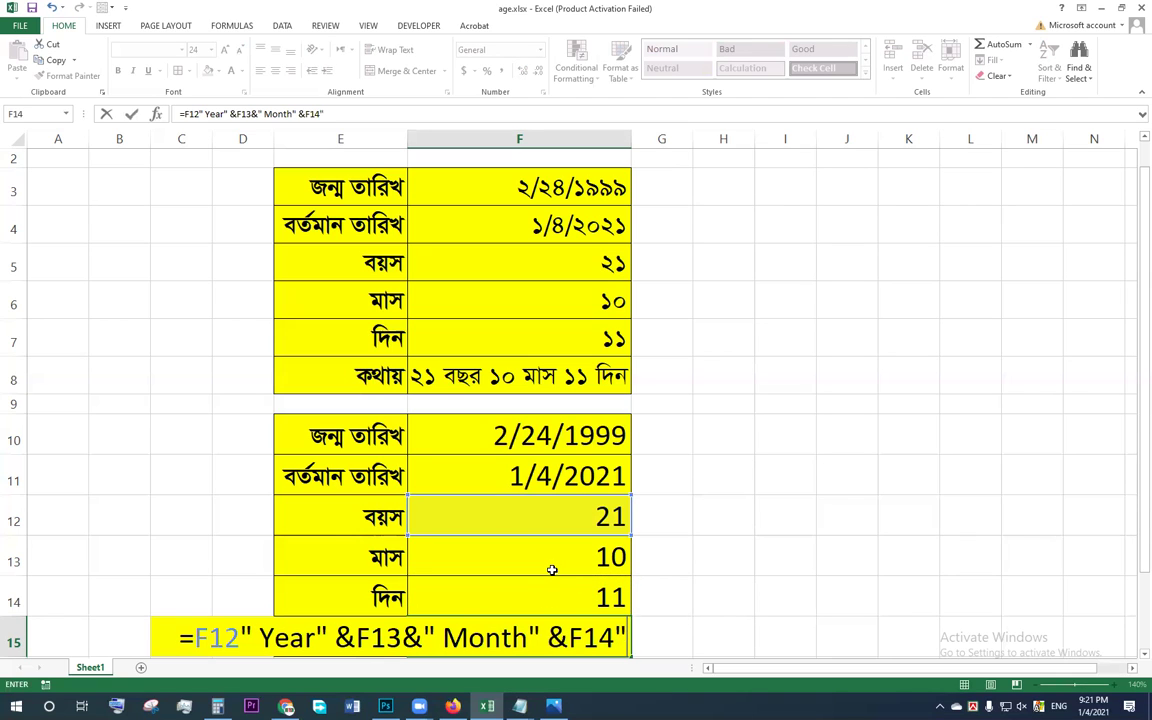
{"action": "type", "text": " D"}
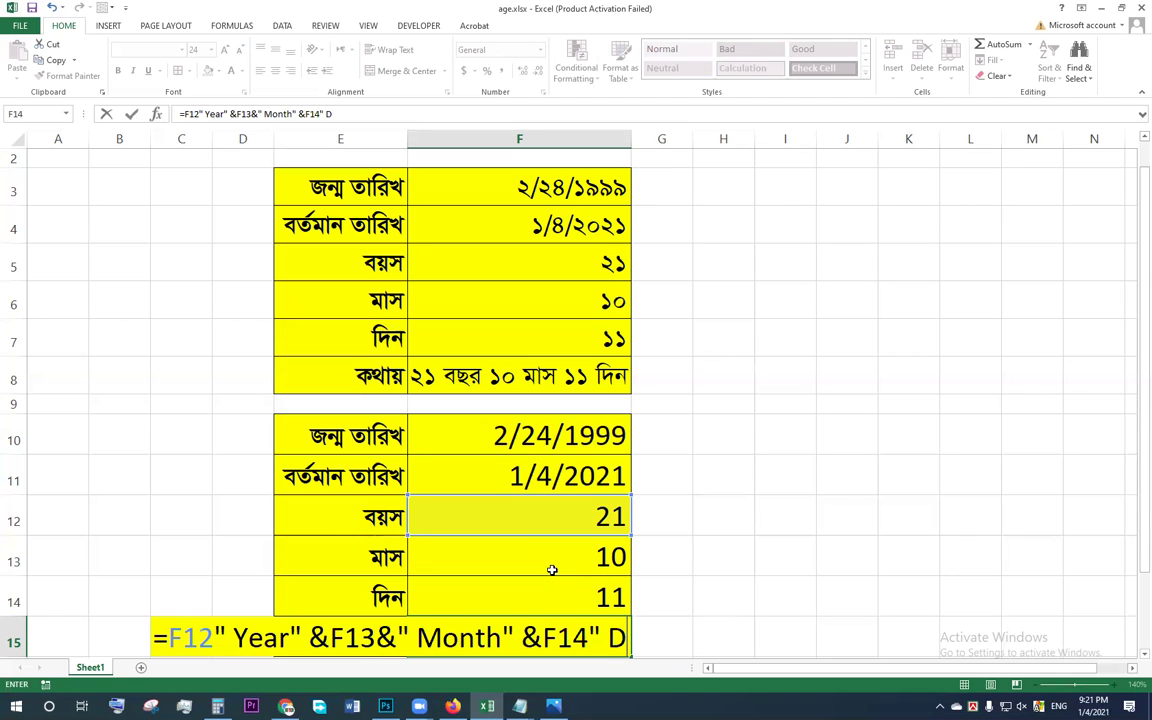
{"action": "type", "text": "ay"}
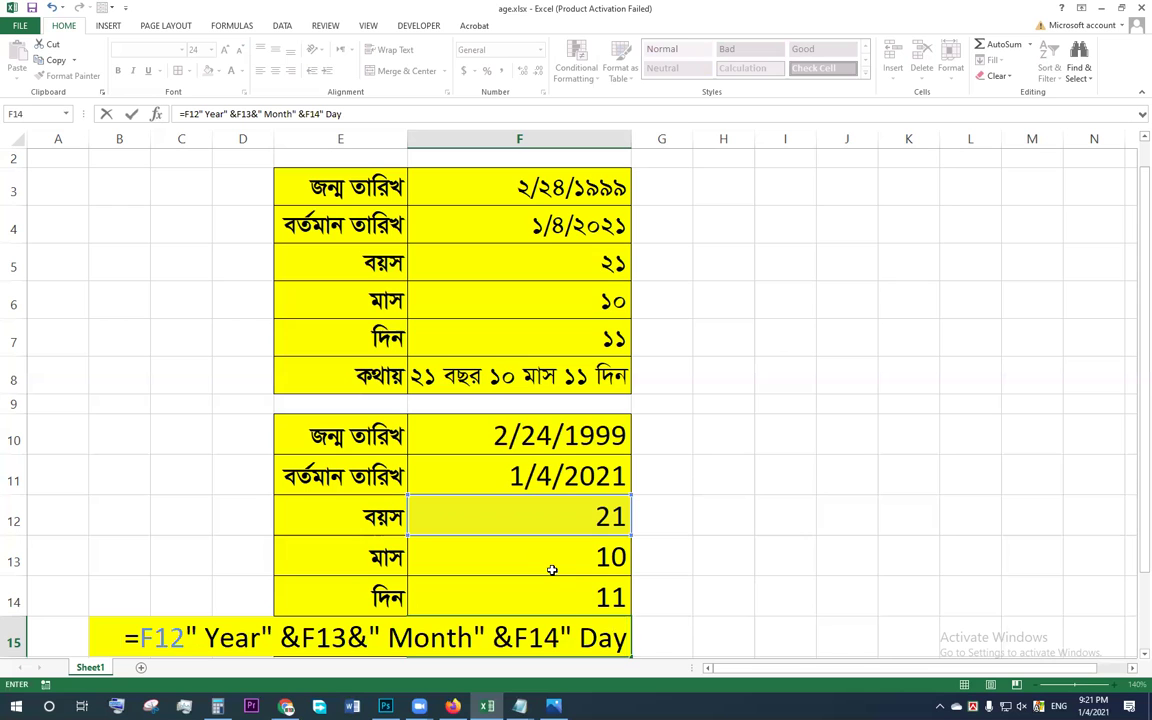
{"action": "type", "text": "\""}
{"action": "key", "text": "Return"}
{"action": "key", "text": "Return"}
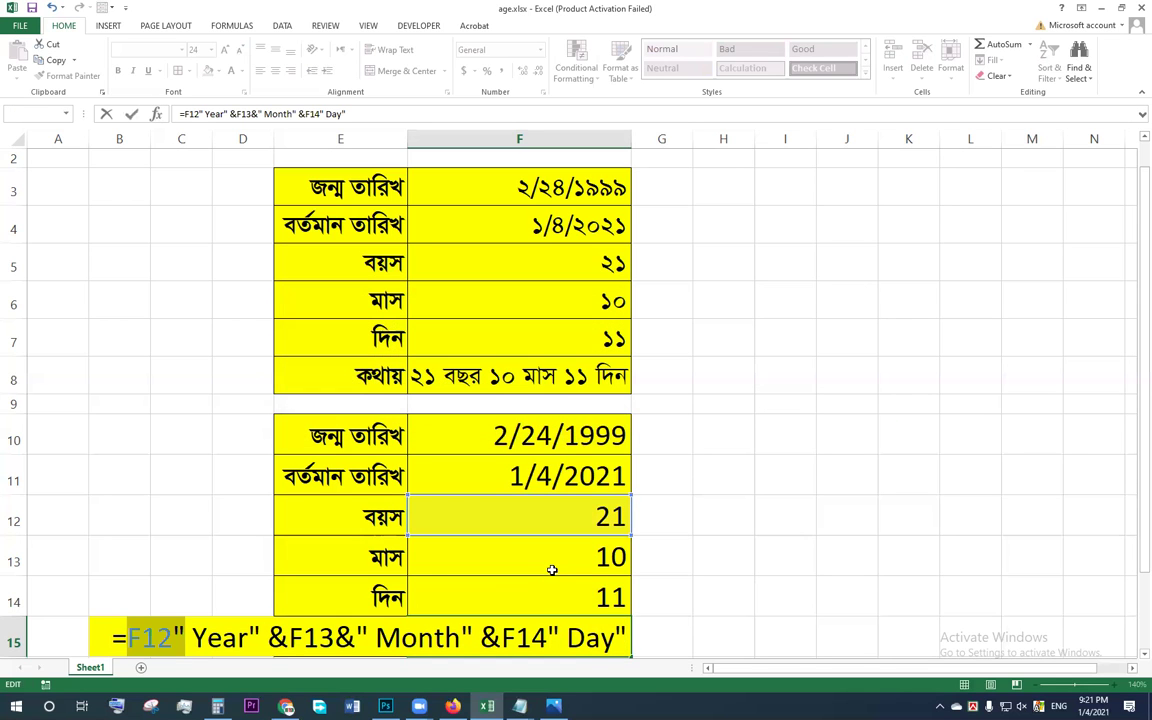
Try to enter the F15 formula with a comma inserted after F12, and clear the formula from the cell.
{"action": "left_click", "coordinate": [174, 637]}
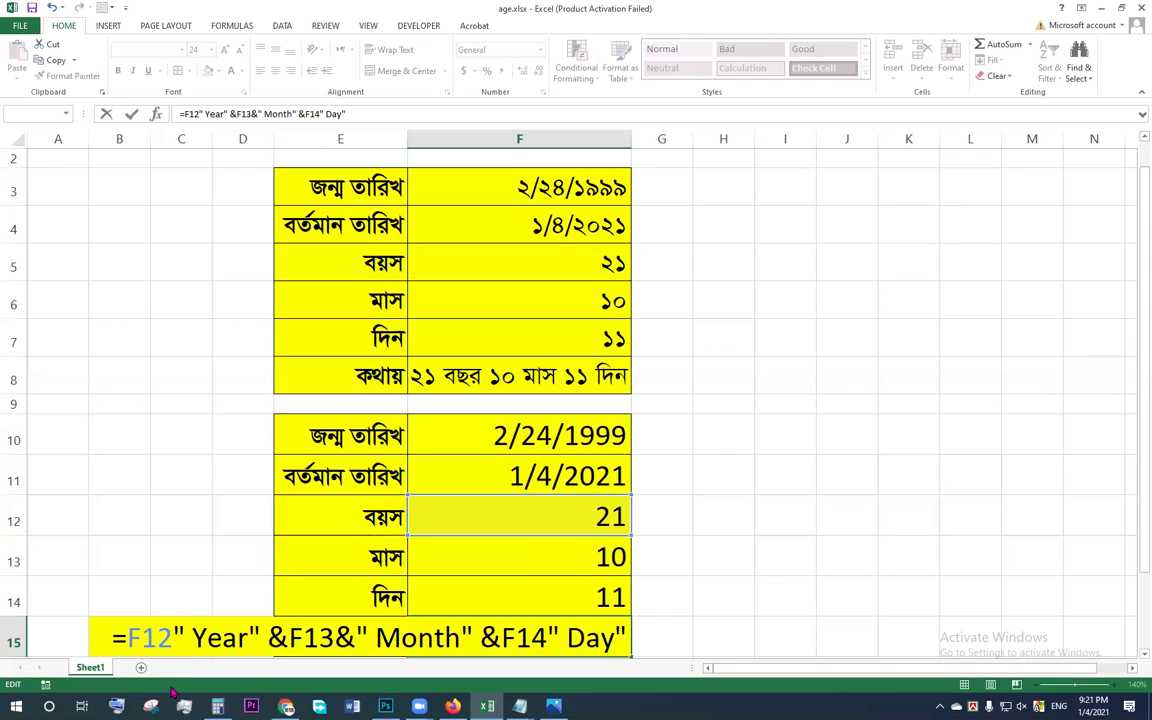
{"action": "type", "text": ","}
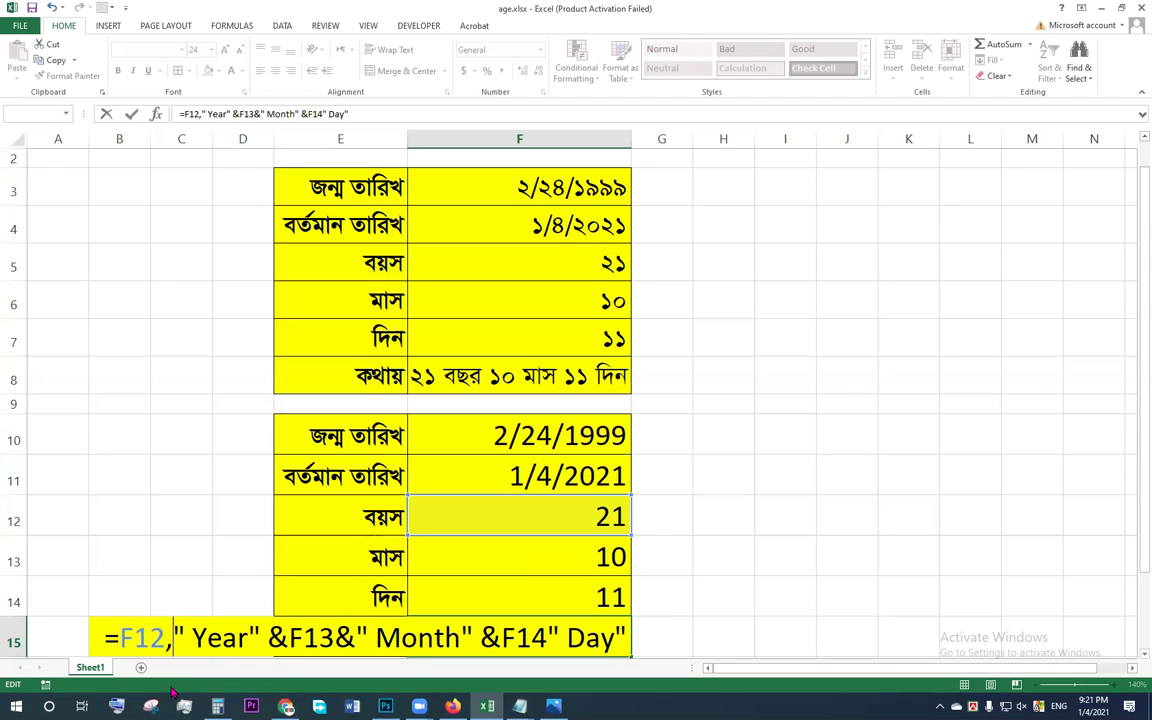
{"action": "key", "text": "Right"}
{"action": "key", "text": "Right"}
{"action": "key", "text": "Right"}
{"action": "key", "text": "Left"}
{"action": "key", "text": "Left"}
{"action": "key", "text": "Left"}
{"action": "key", "text": "Left"}
{"action": "key", "text": "Left"}
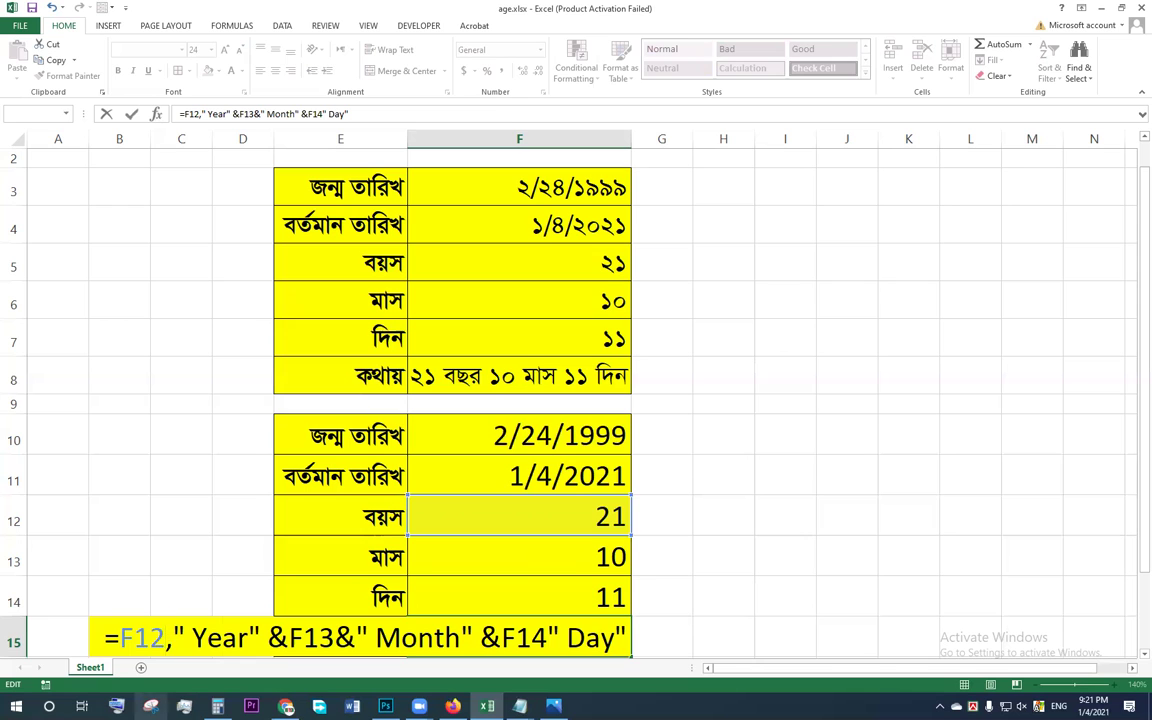
{"action": "key", "text": "Return"}
{"action": "key", "text": "Return"}
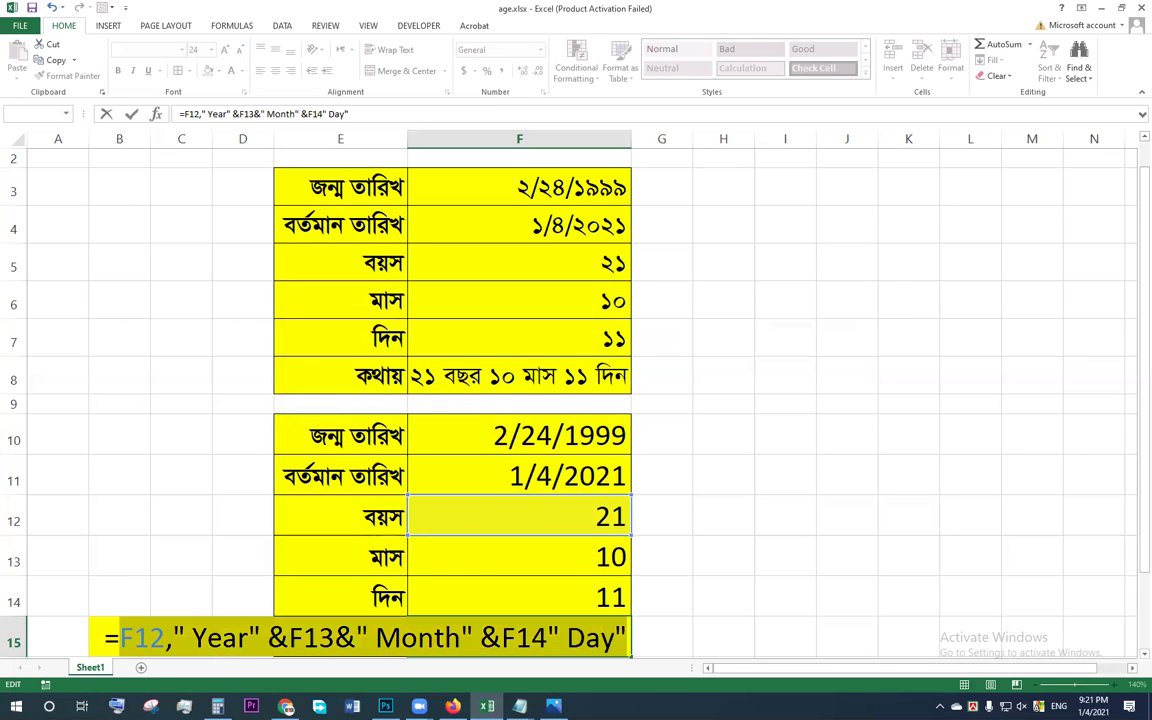
{"action": "key", "text": "Right"}
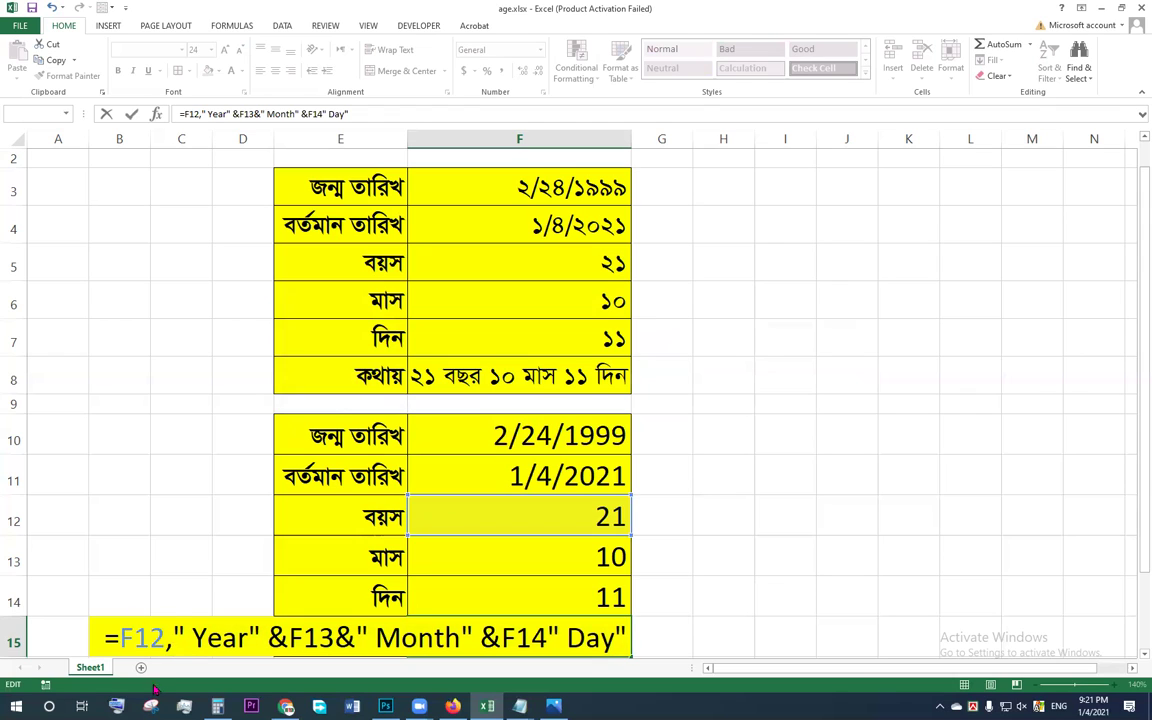
{"action": "key", "text": "Delete"}
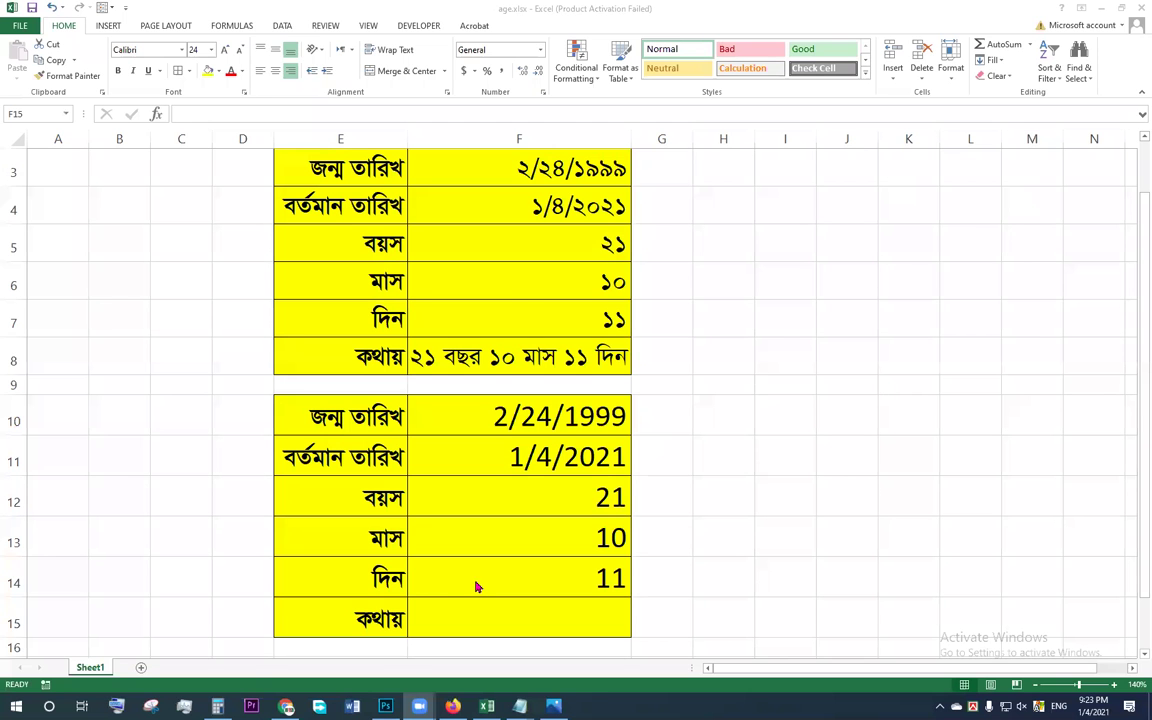
Start the F15 formula again with =F12&" Year"&, including a space before Year.
{"action": "left_click", "coordinate": [470, 614]}
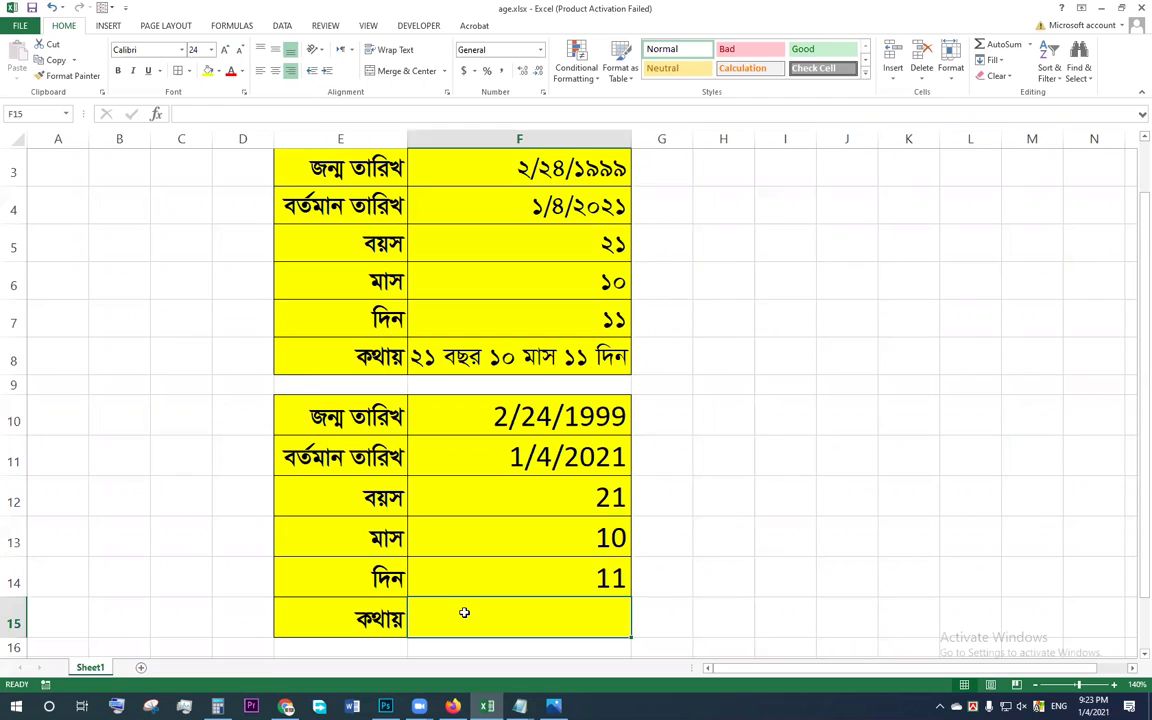
{"action": "type", "text": "="}
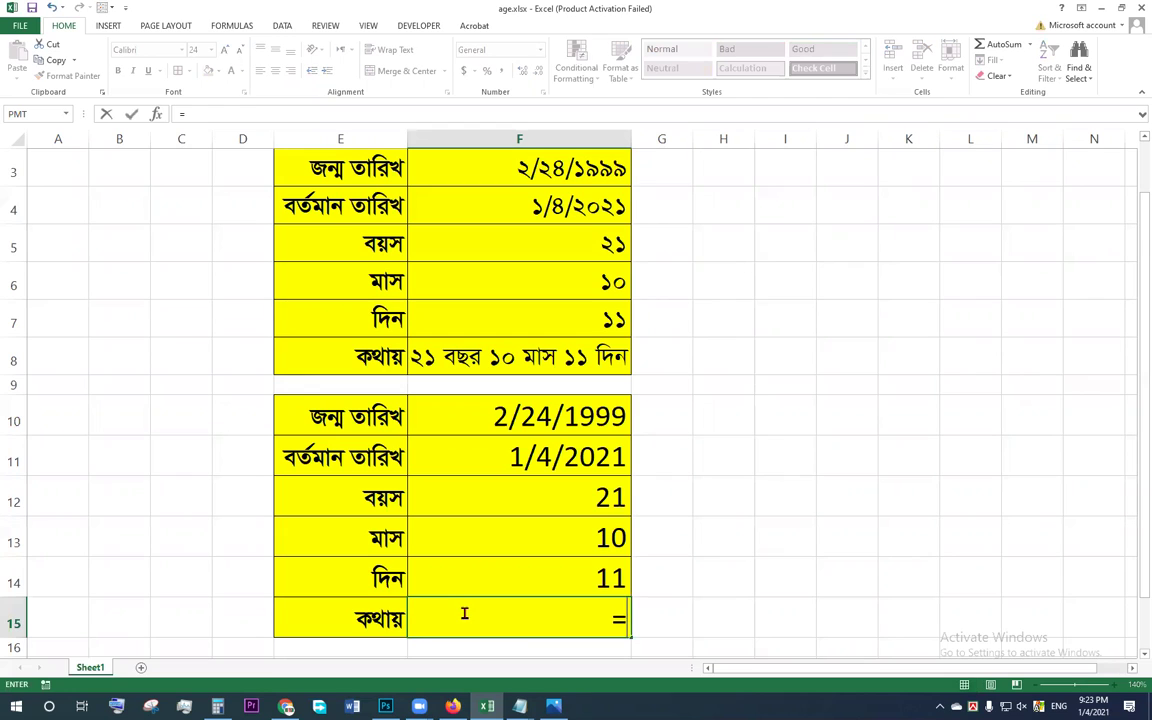
{"action": "left_click", "coordinate": [559, 497]}
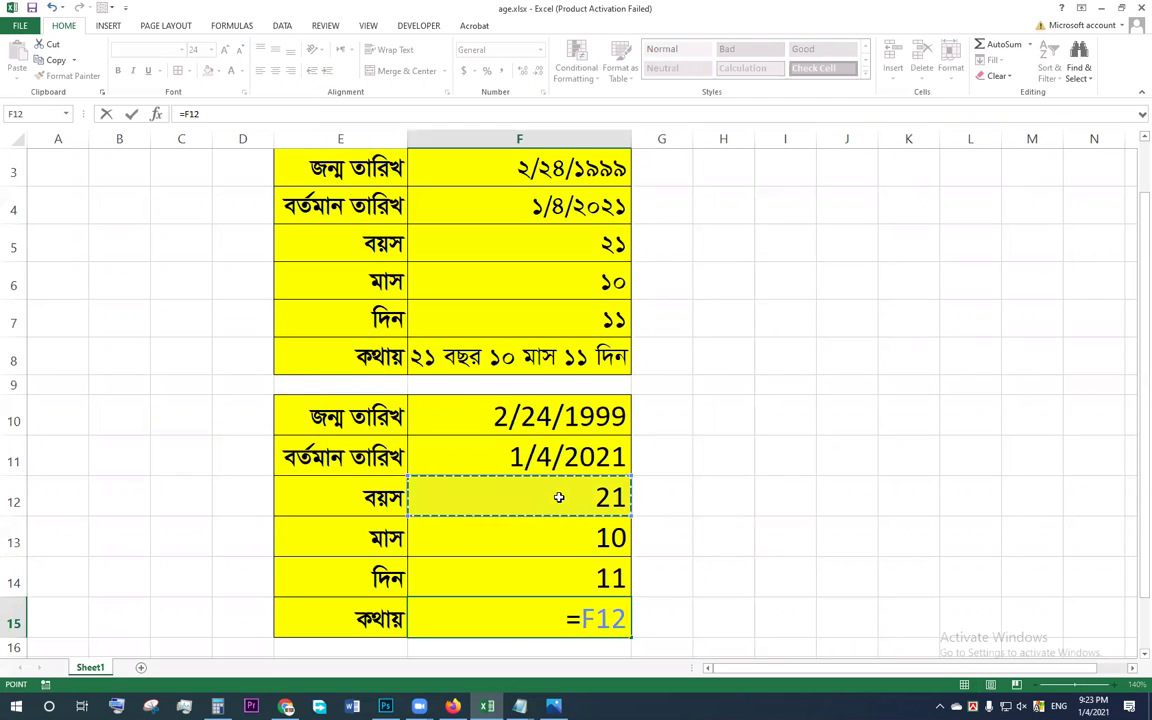
{"action": "type", "text": "&"}
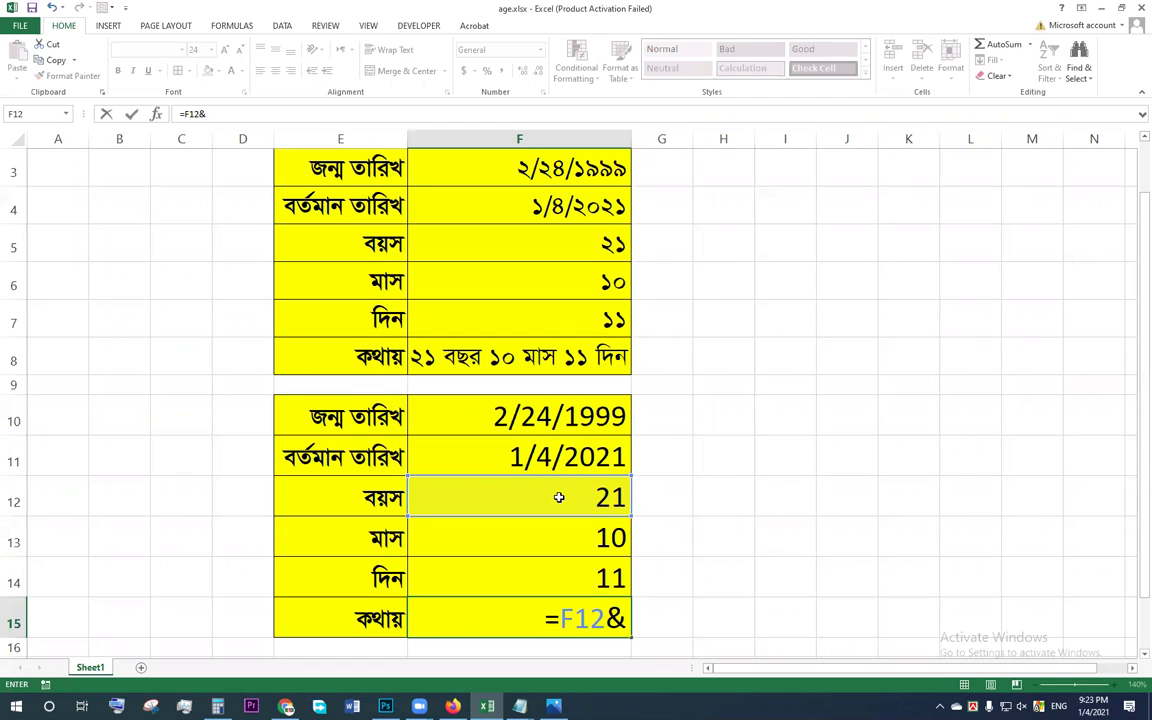
{"action": "type", "text": "\""}
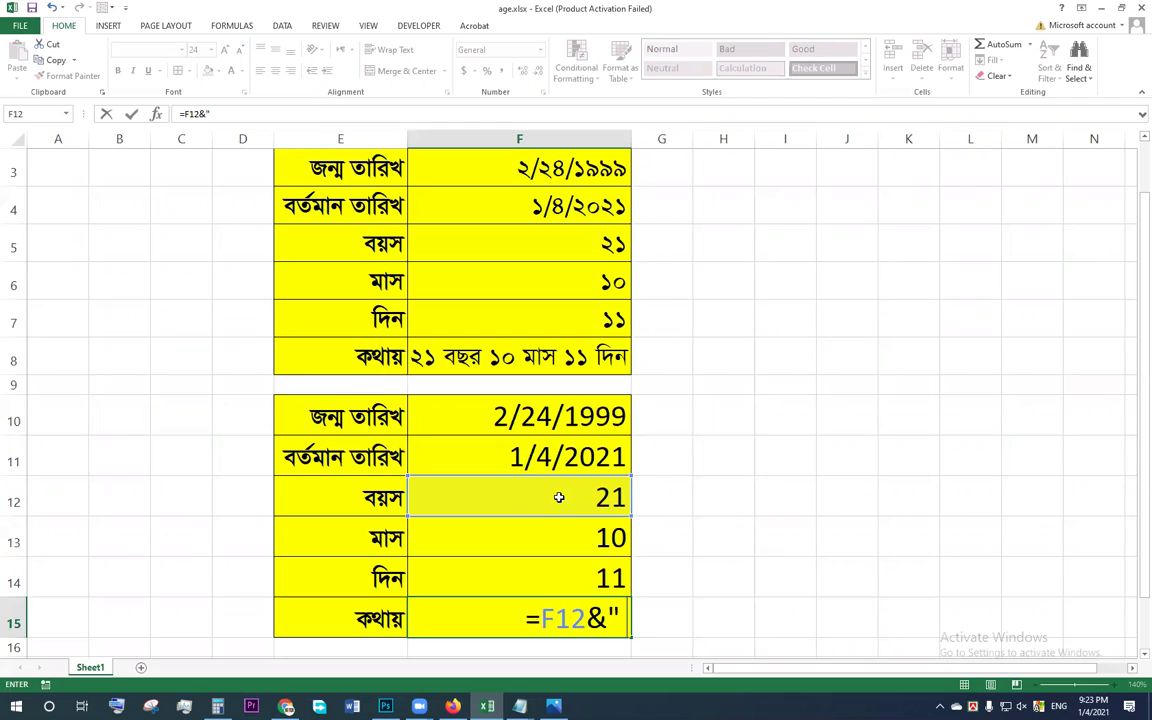
{"action": "type", "text": " Year"}
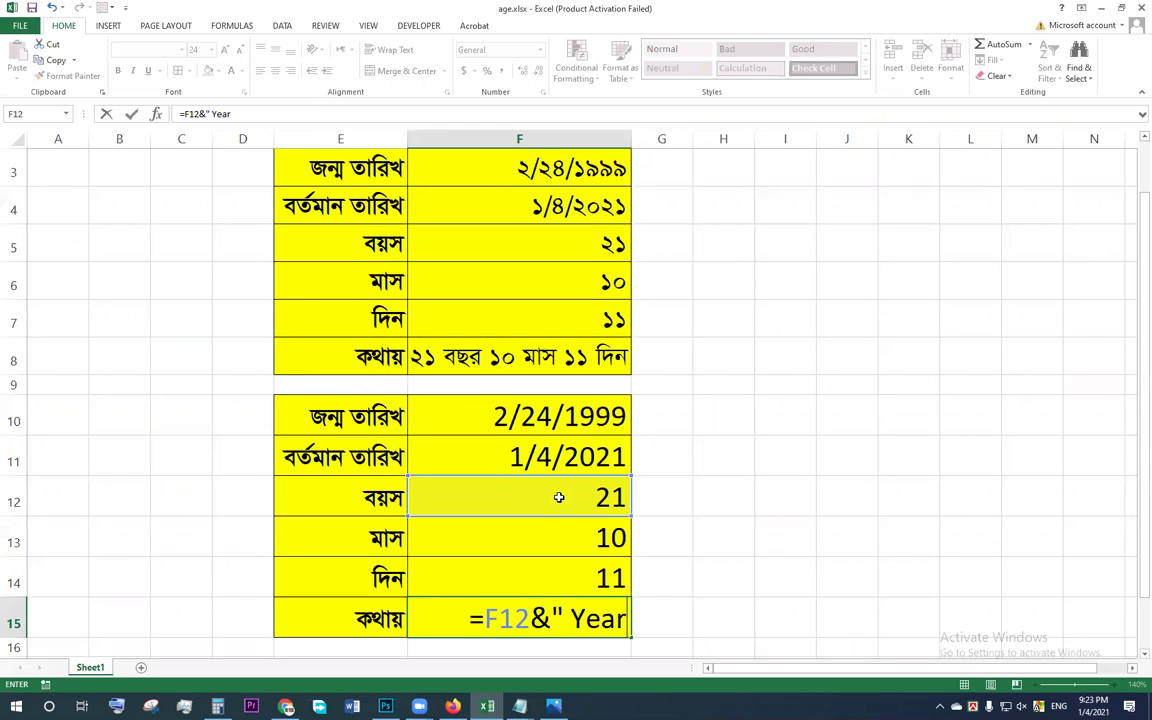
{"action": "type", "text": "\""}
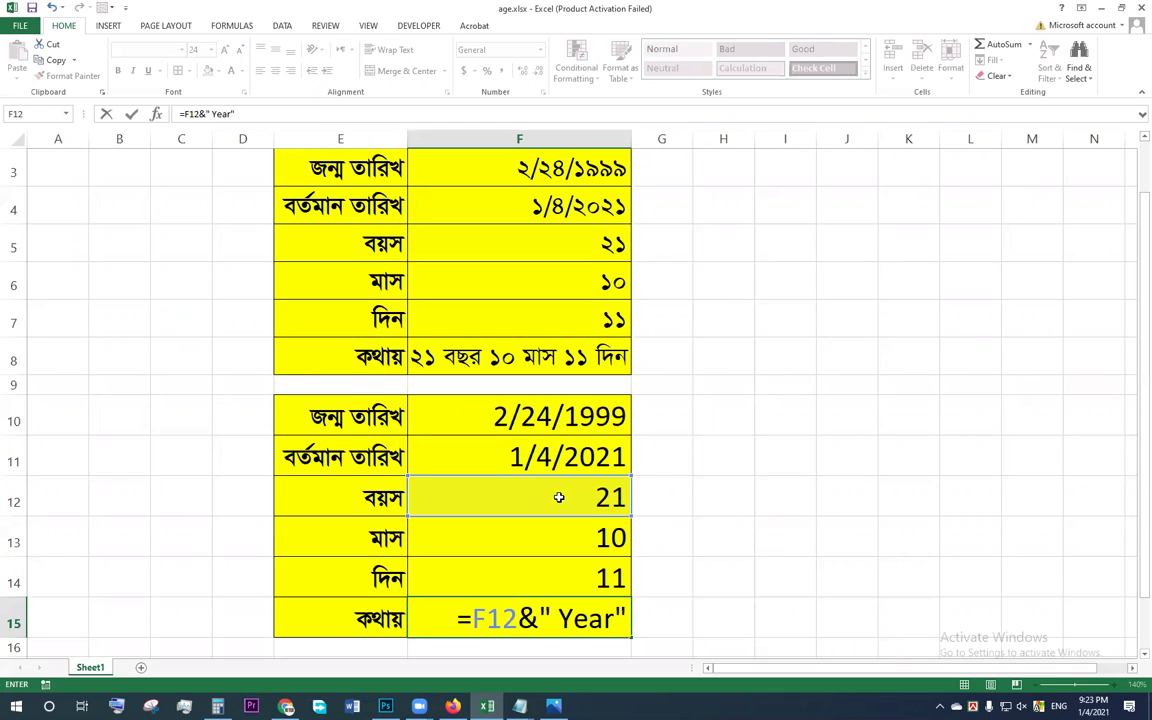
{"action": "type", "text": "&"}
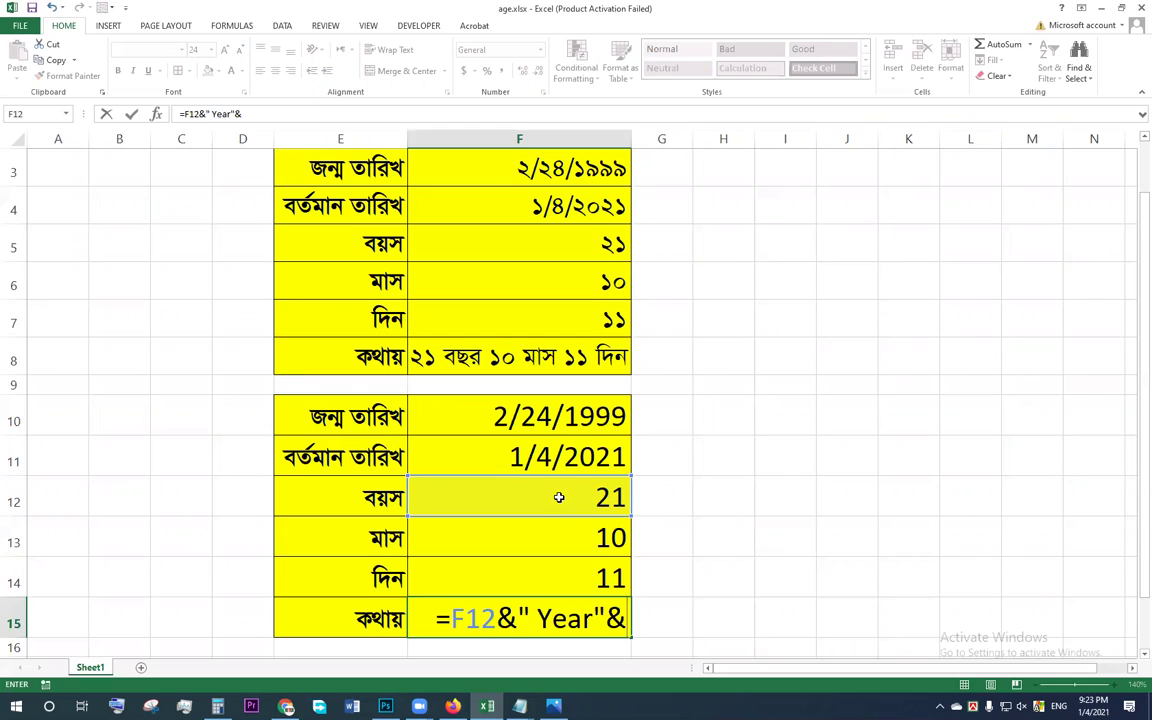
Append the months to the F15 formula as F13&" Month".
{"action": "left_click", "coordinate": [597, 537]}
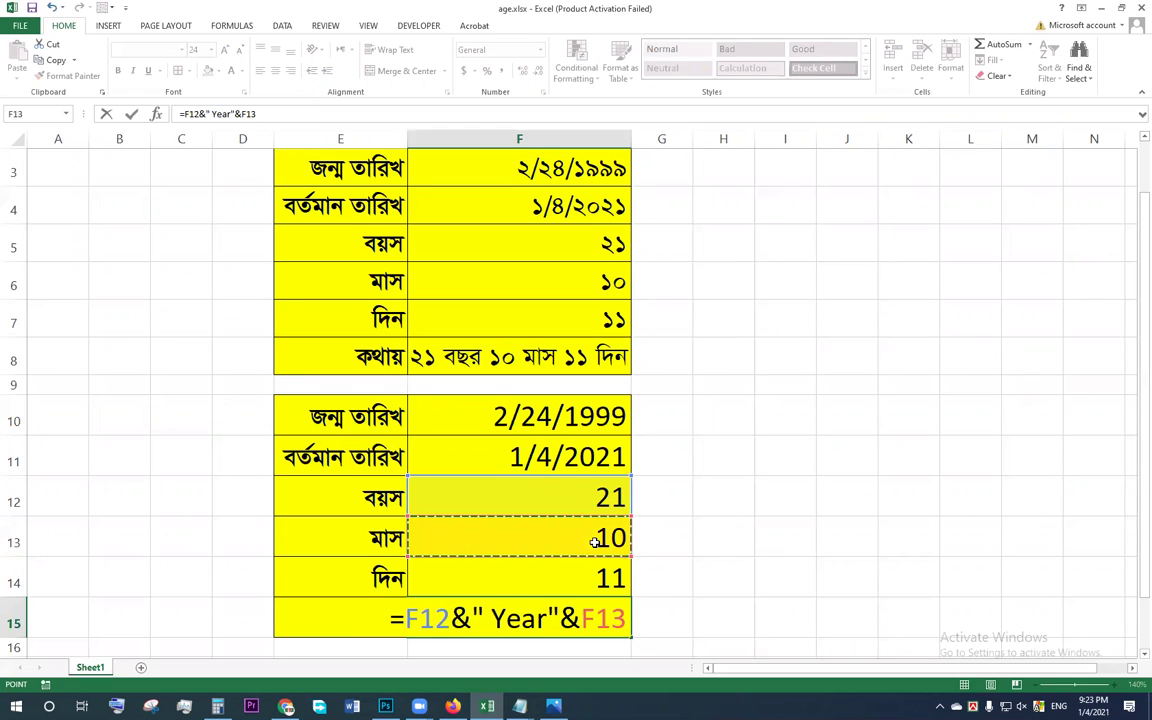
{"action": "type", "text": "&"}
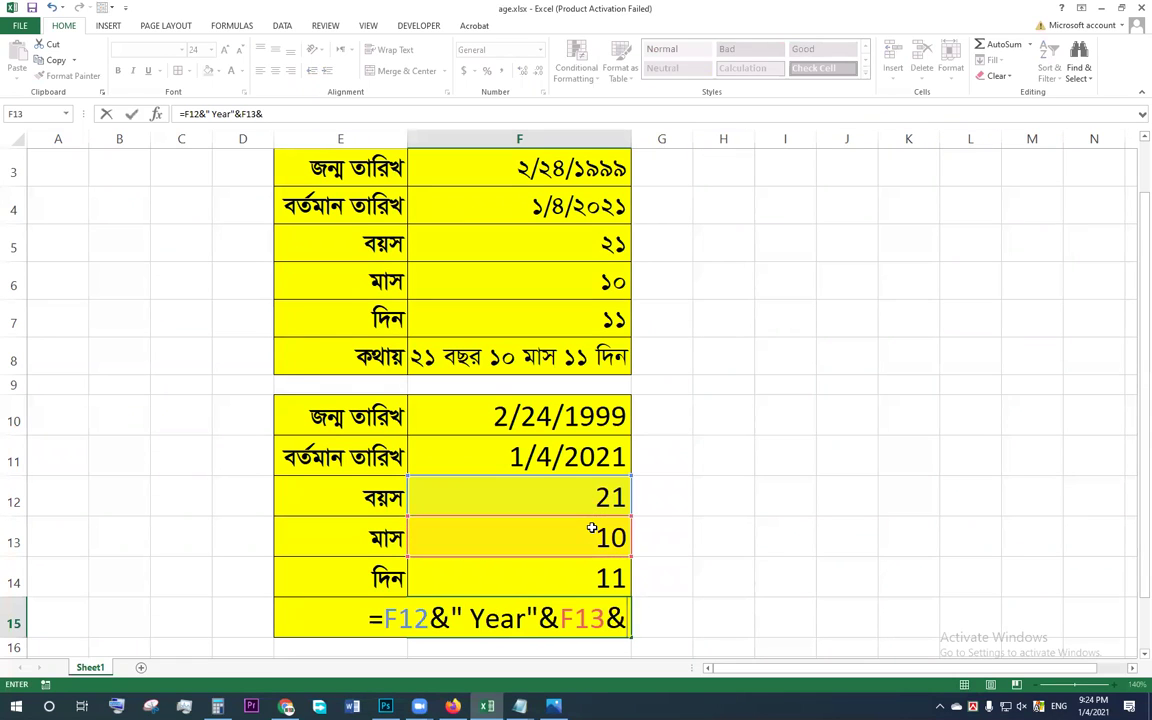
{"action": "type", "text": "\""}
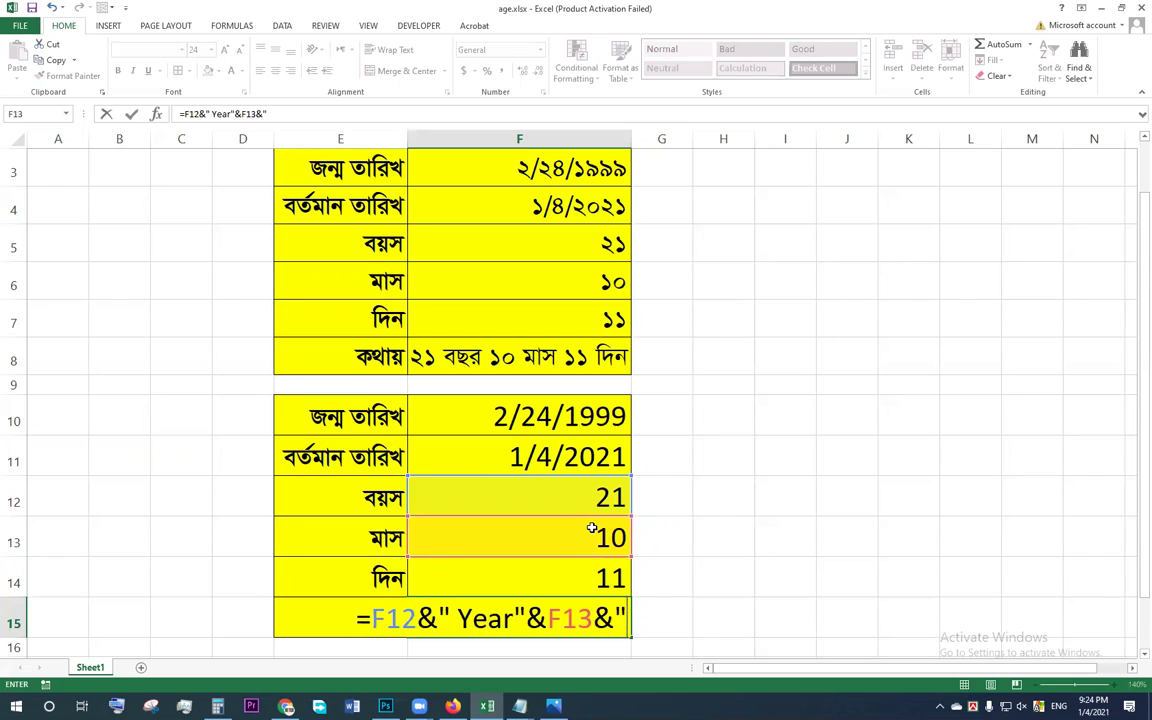
{"action": "type", "text": " Mon"}
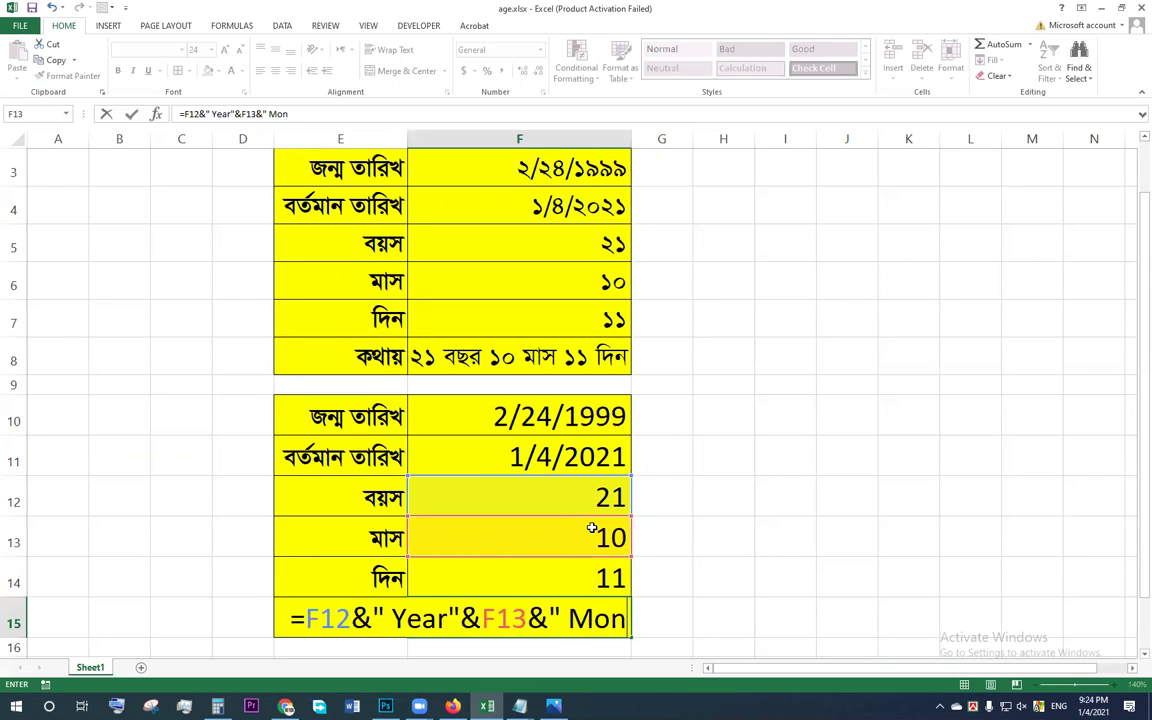
{"action": "type", "text": "th"}
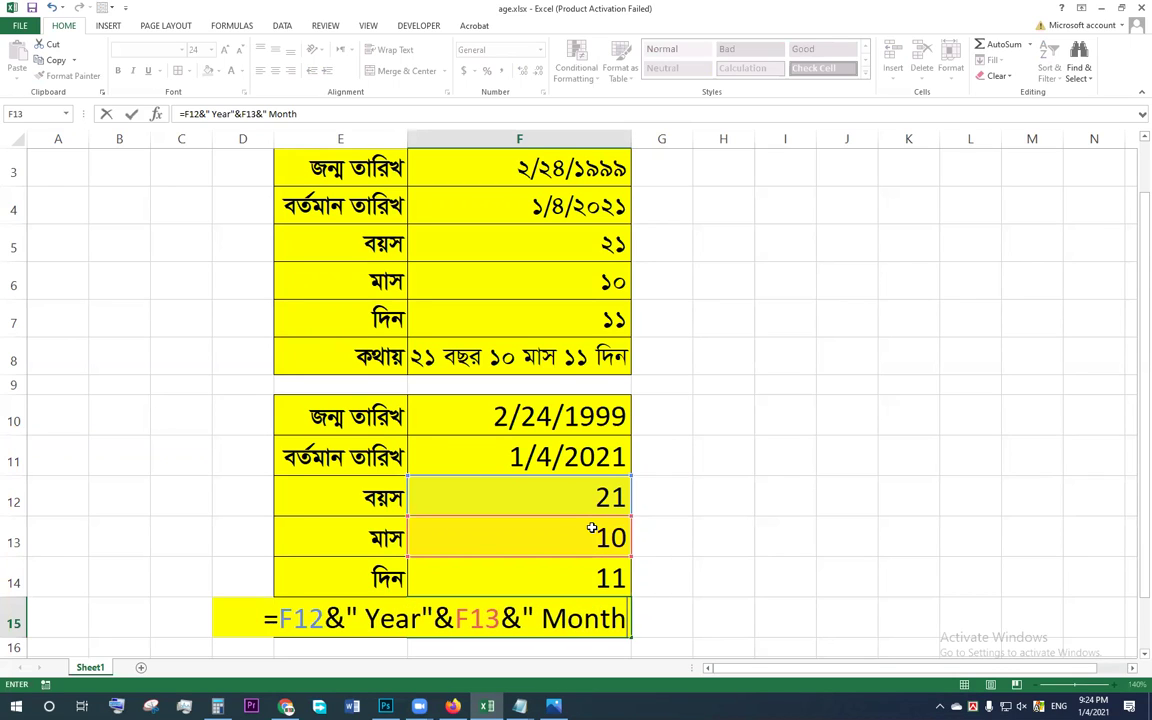
{"action": "type", "text": "\""}
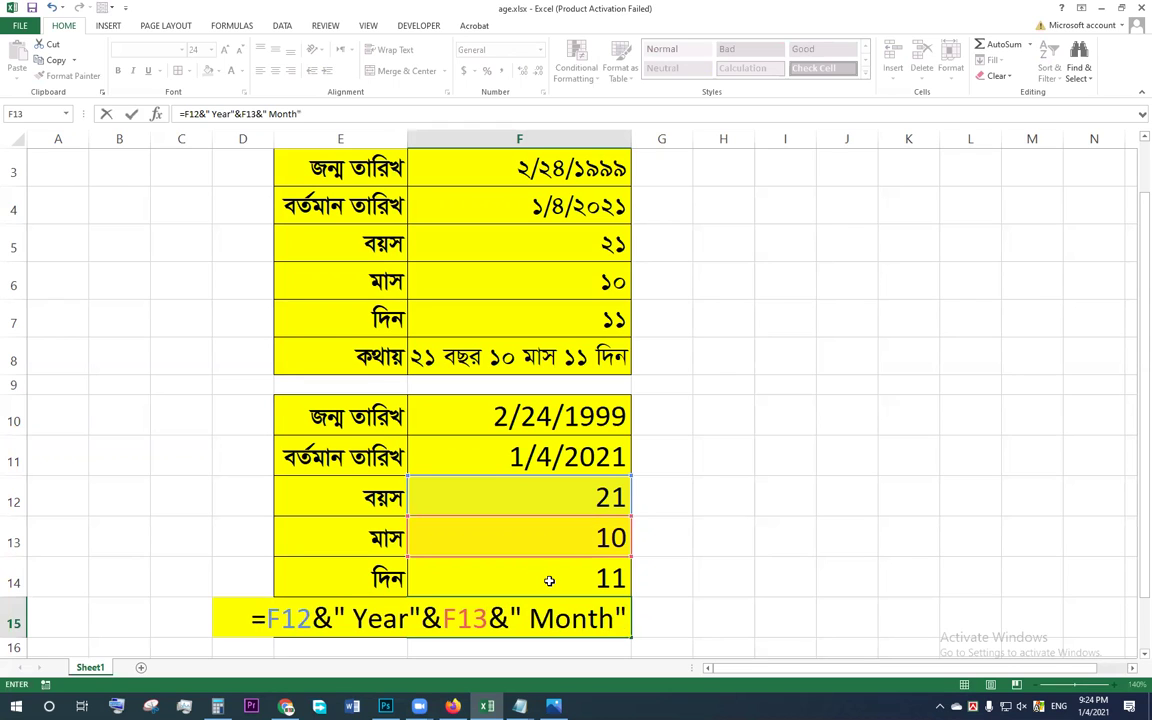
{"action": "left_click", "coordinate": [549, 581]}
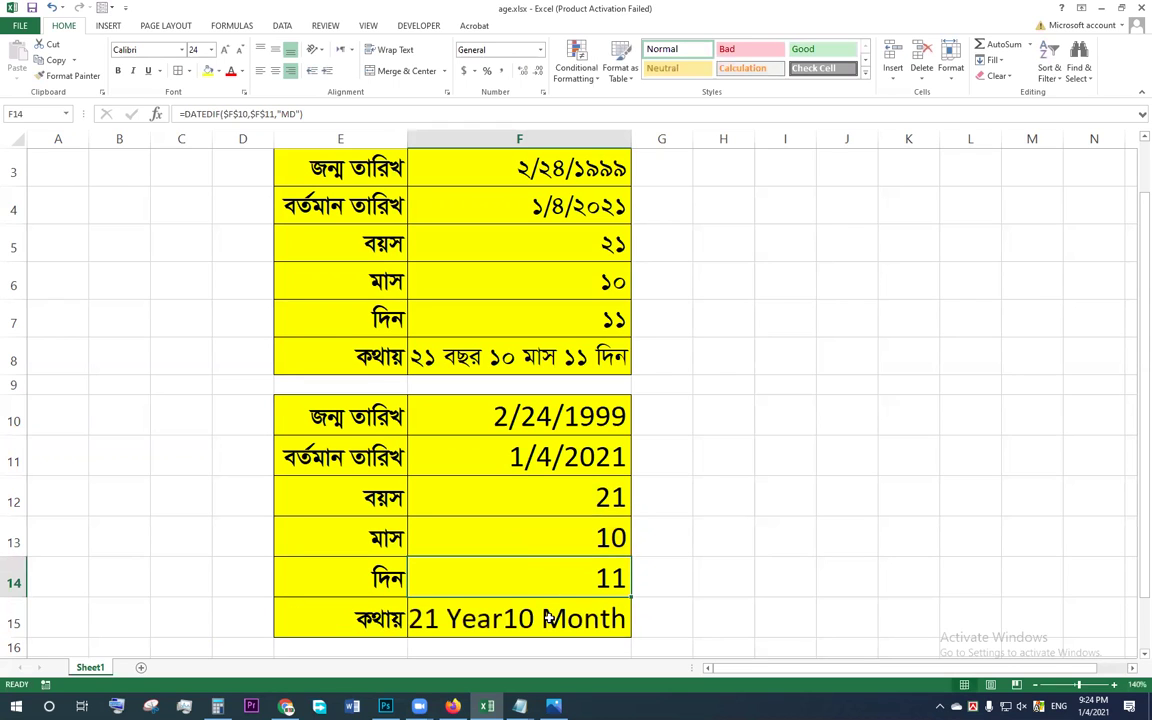
Extend the F15 formula with &F14&" Day" after the month text and enter it.
{"action": "double_click", "coordinate": [548, 618]}
{"action": "left_click", "coordinate": [627, 620]}
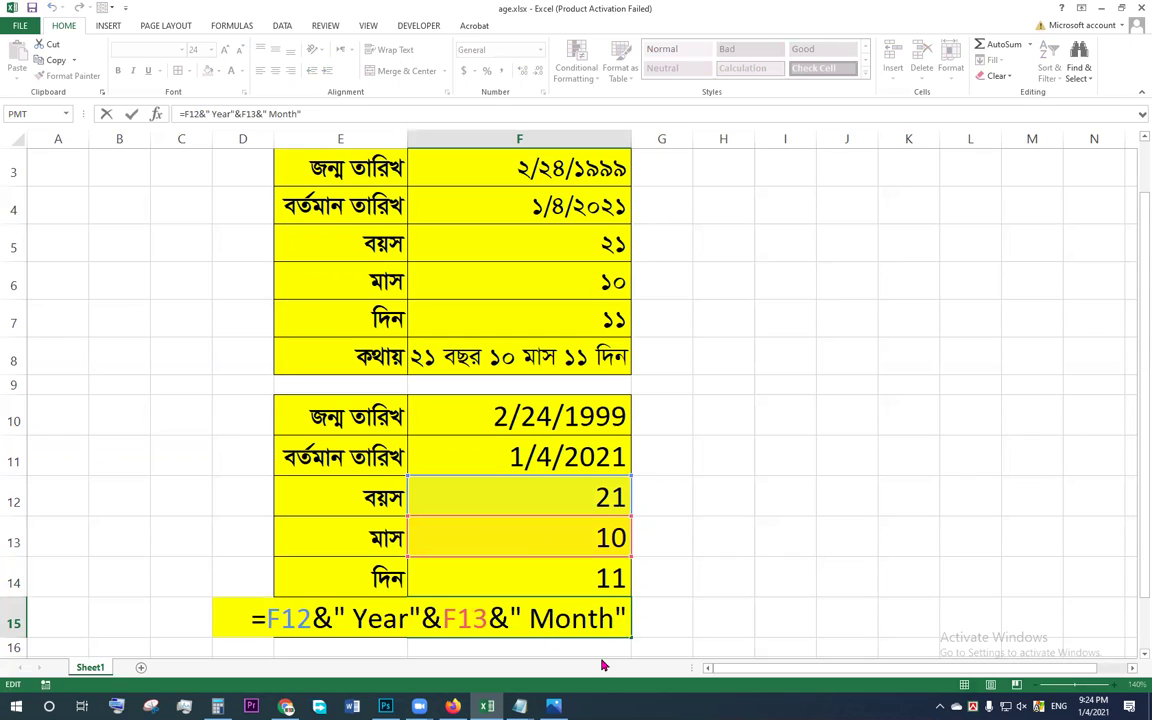
{"action": "left_click", "coordinate": [584, 582]}
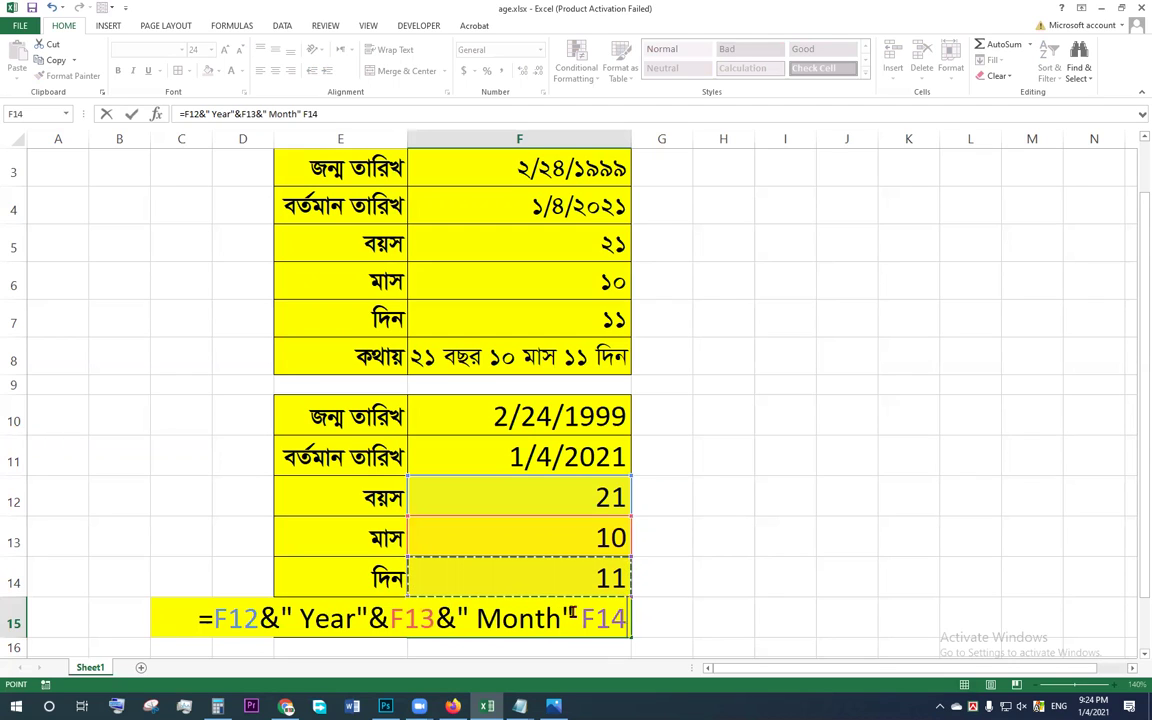
{"action": "left_click", "coordinate": [580, 620]}
{"action": "type", "text": "&"}
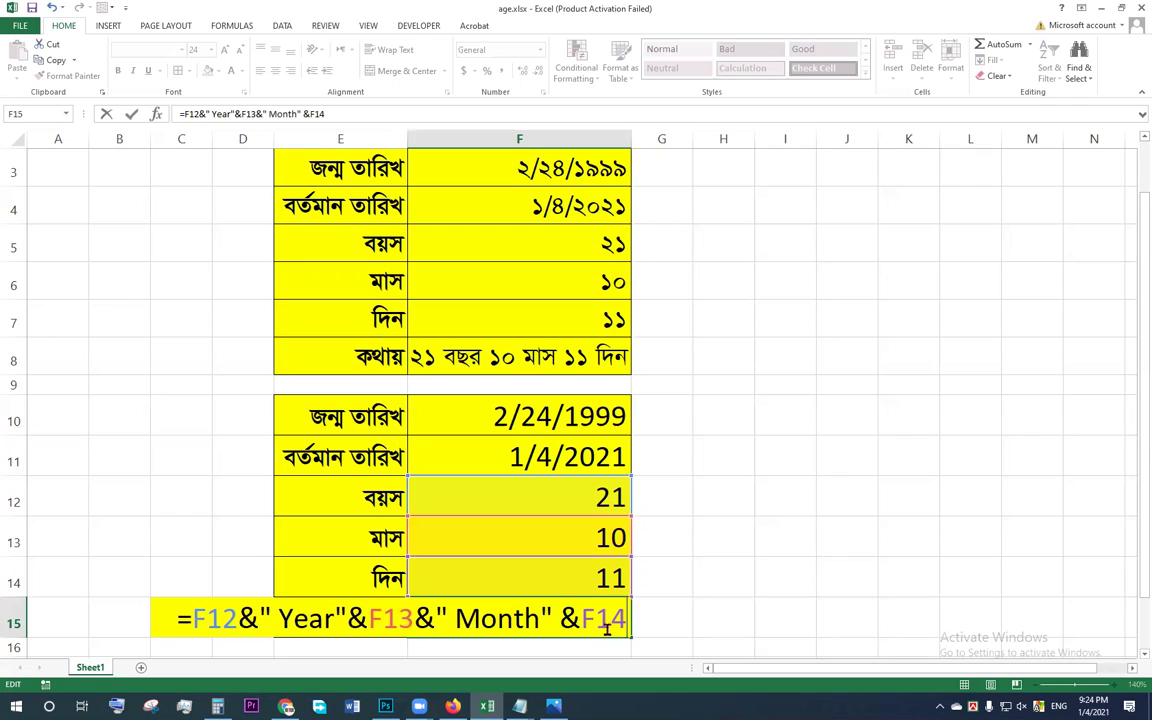
{"action": "type", "text": "&"}
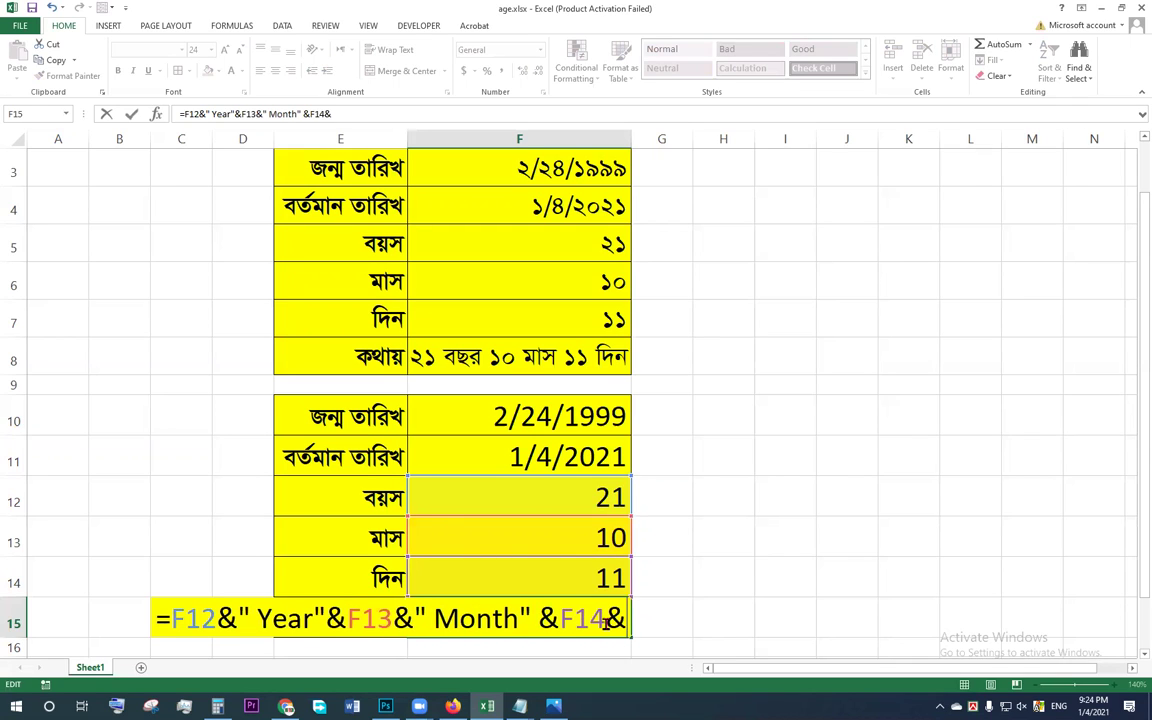
{"action": "type", "text": "\""}
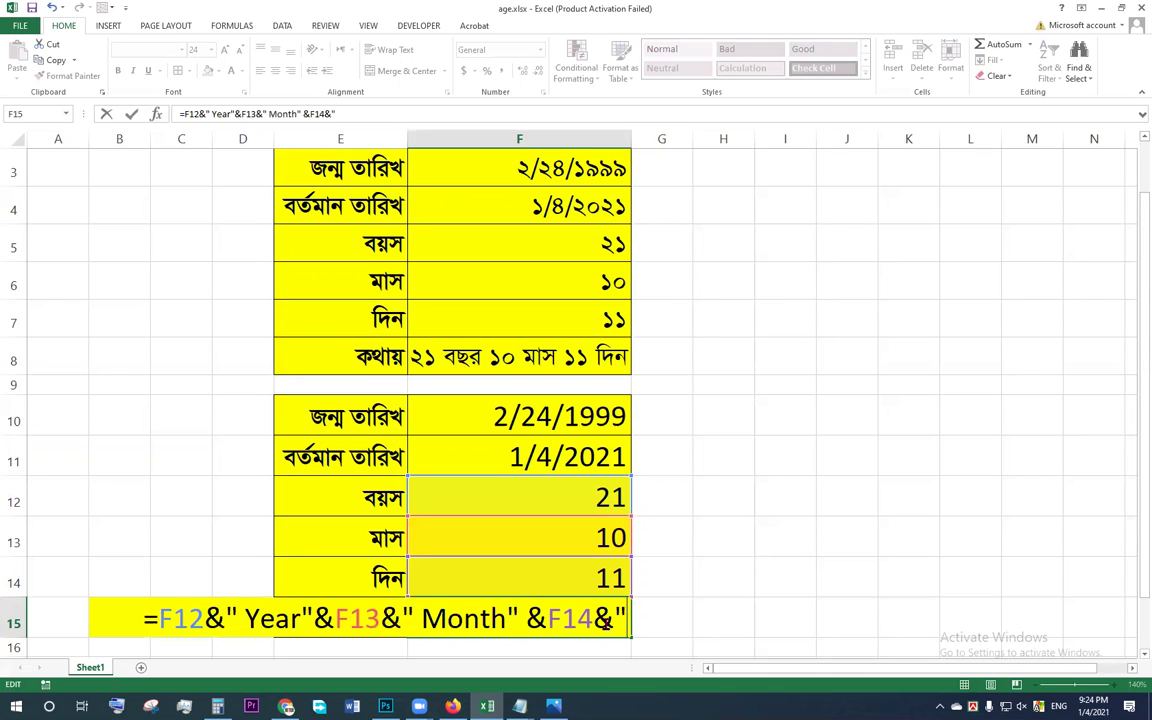
{"action": "type", "text": " Da"}
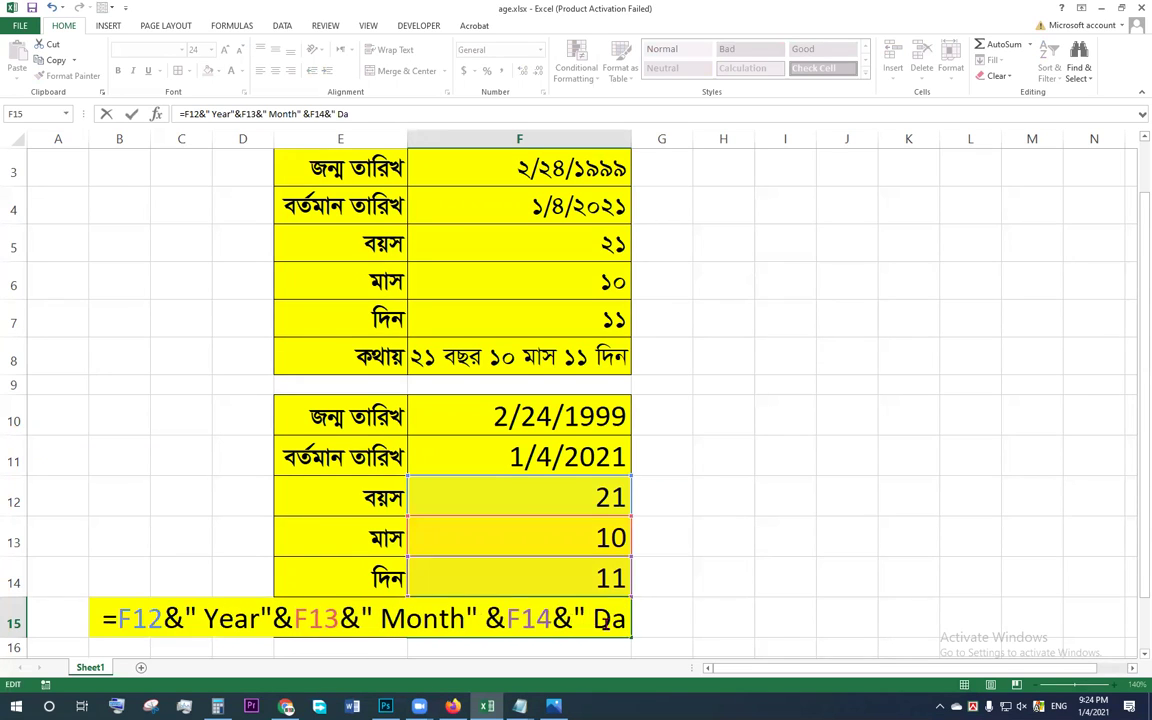
{"action": "type", "text": "y\""}
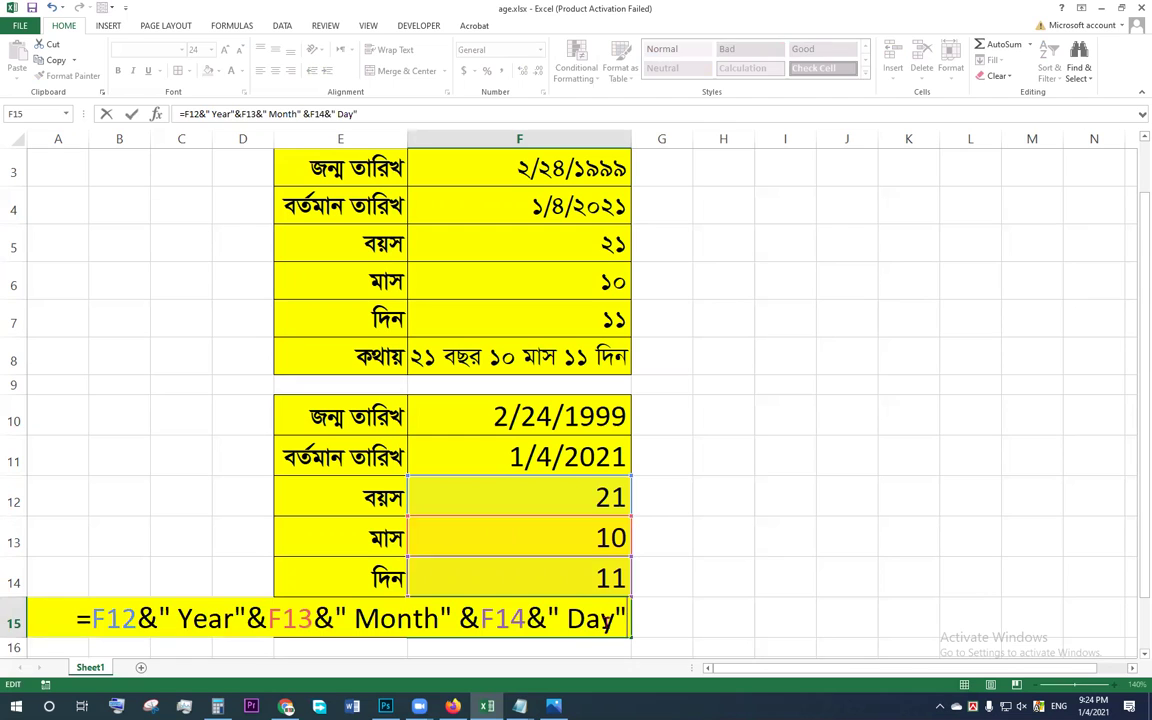
{"action": "key", "text": "Return"}
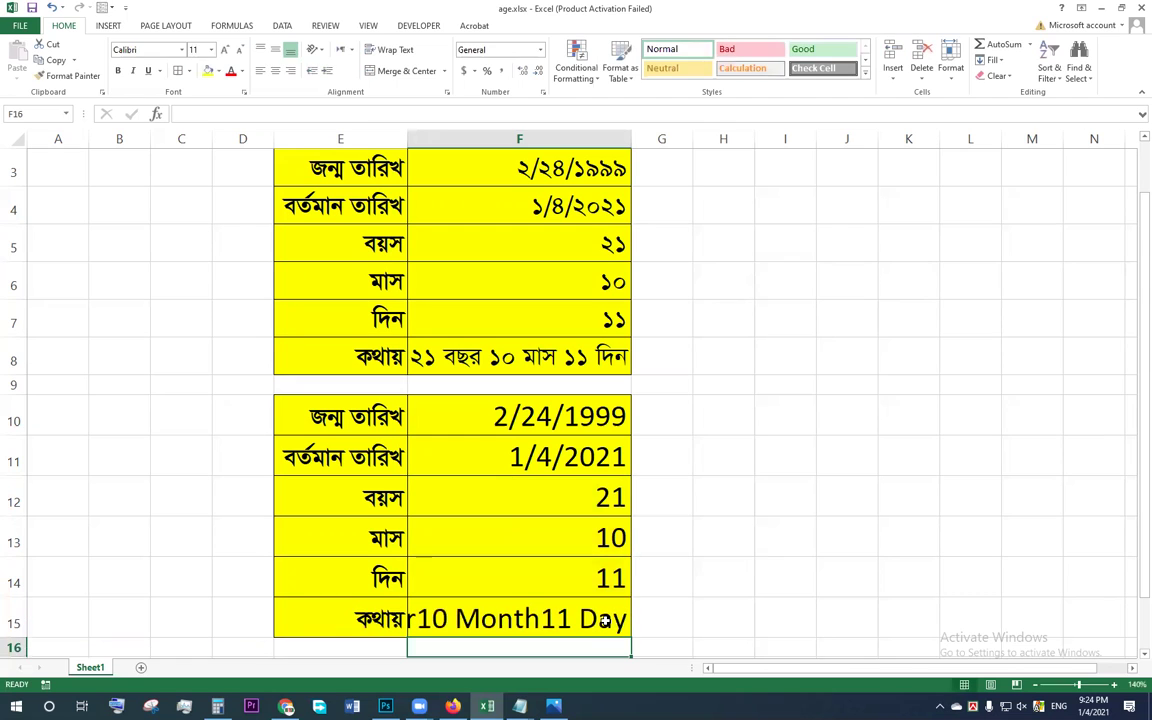
Remove the stray space between the closing quotation mark of " Month" and &F14 in the F15 formula.
{"action": "double_click", "coordinate": [507, 619]}
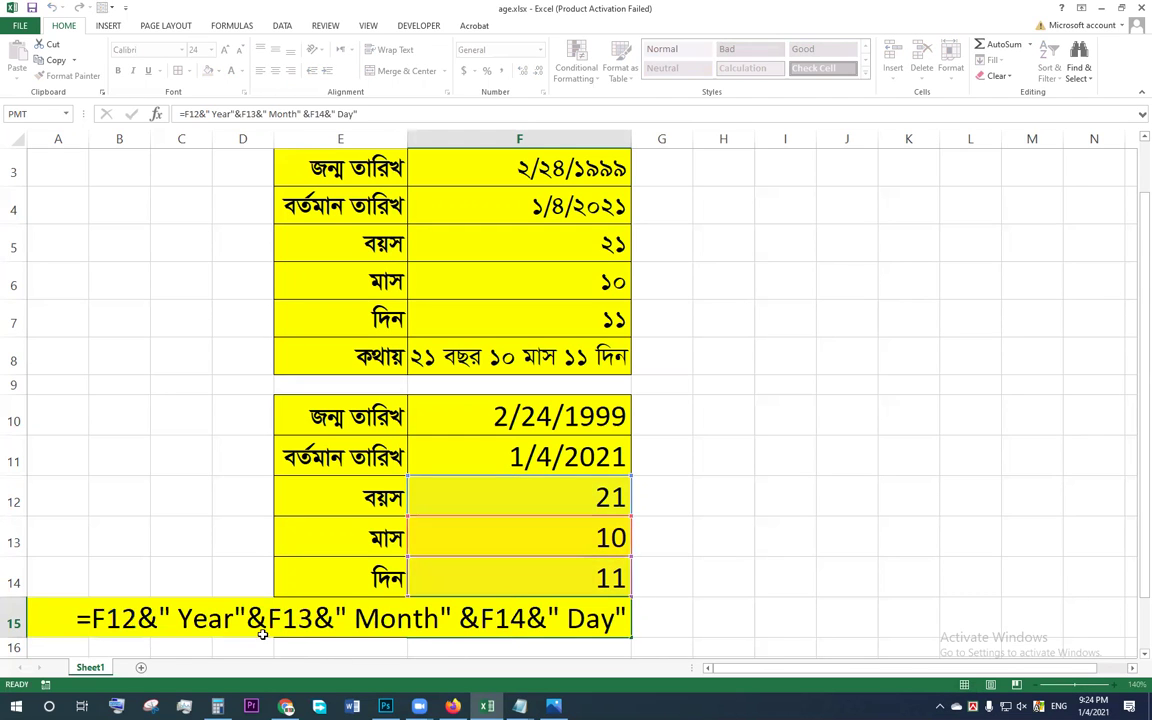
{"action": "key", "text": "Return"}
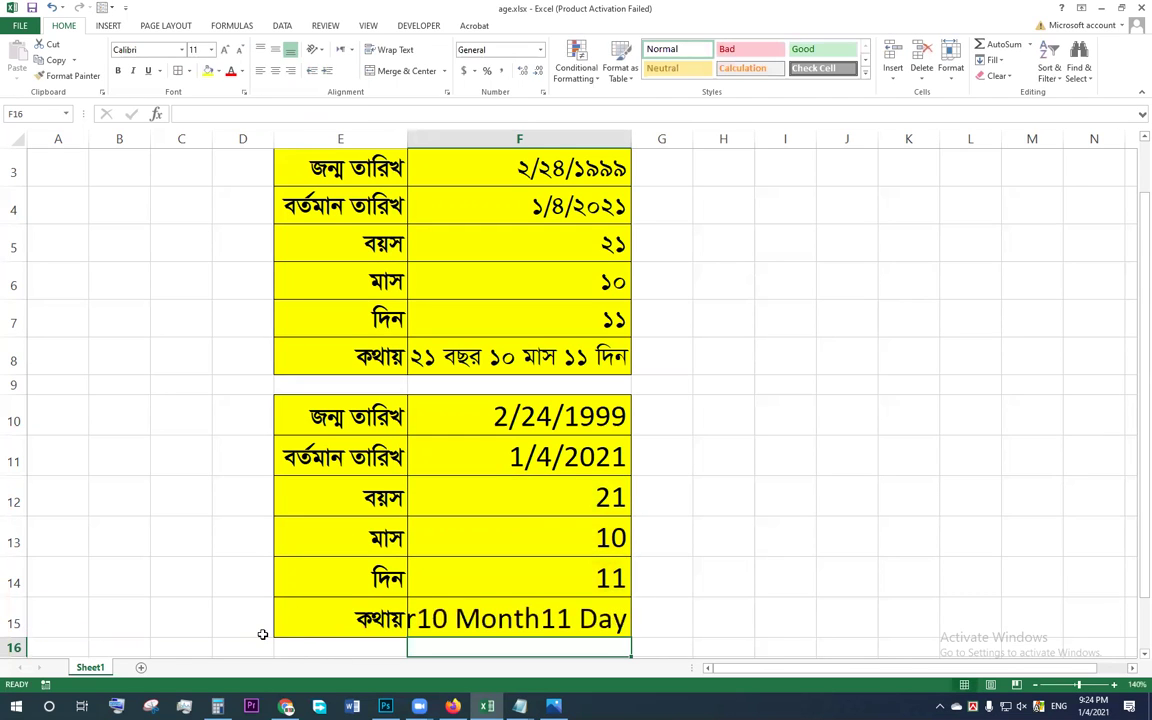
{"action": "double_click", "coordinate": [533, 630]}
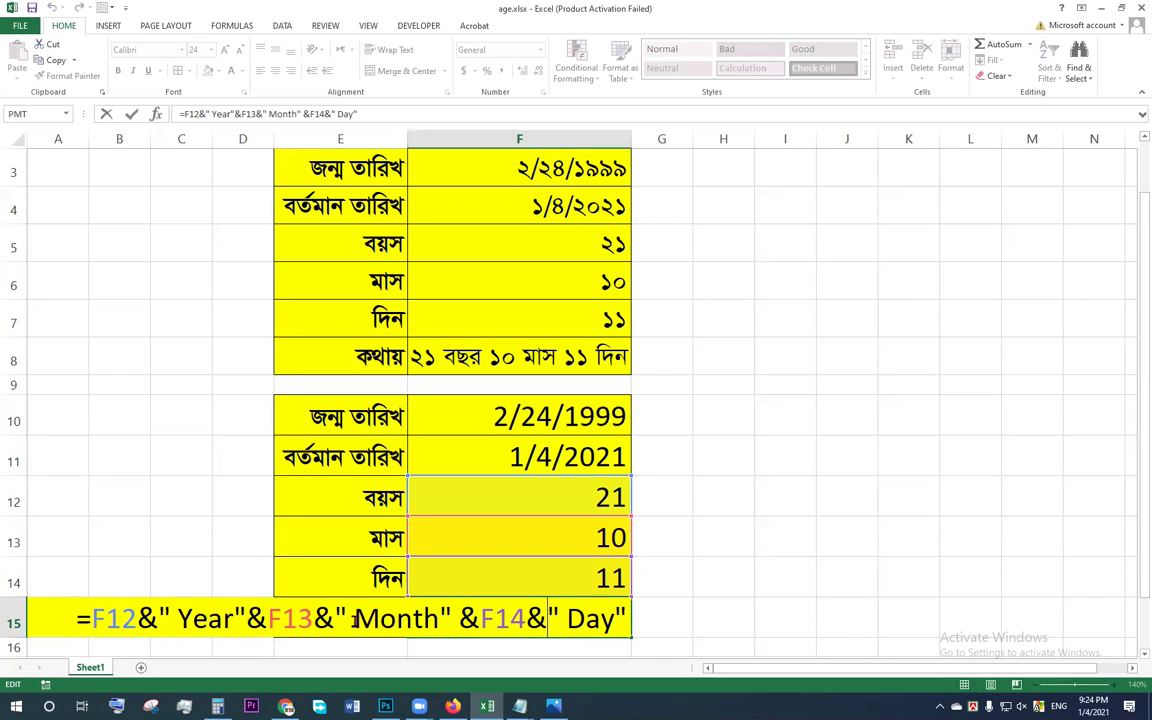
{"action": "left_click", "coordinate": [356, 620]}
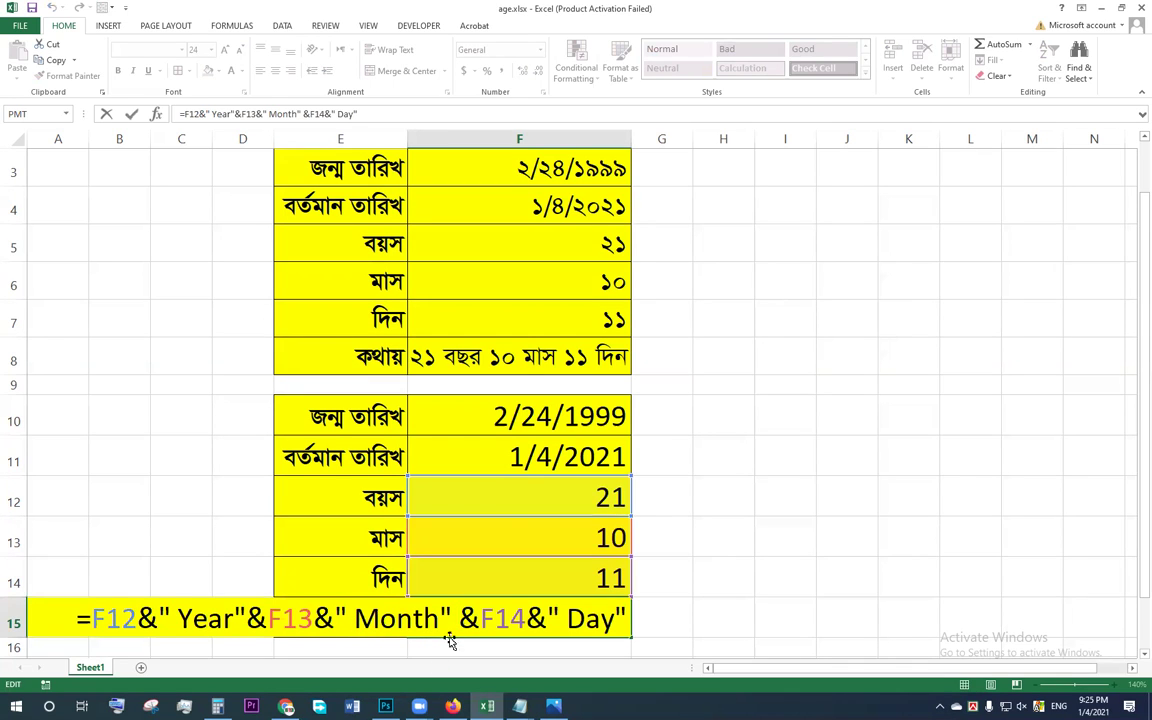
{"action": "key", "text": "BackSpace"}
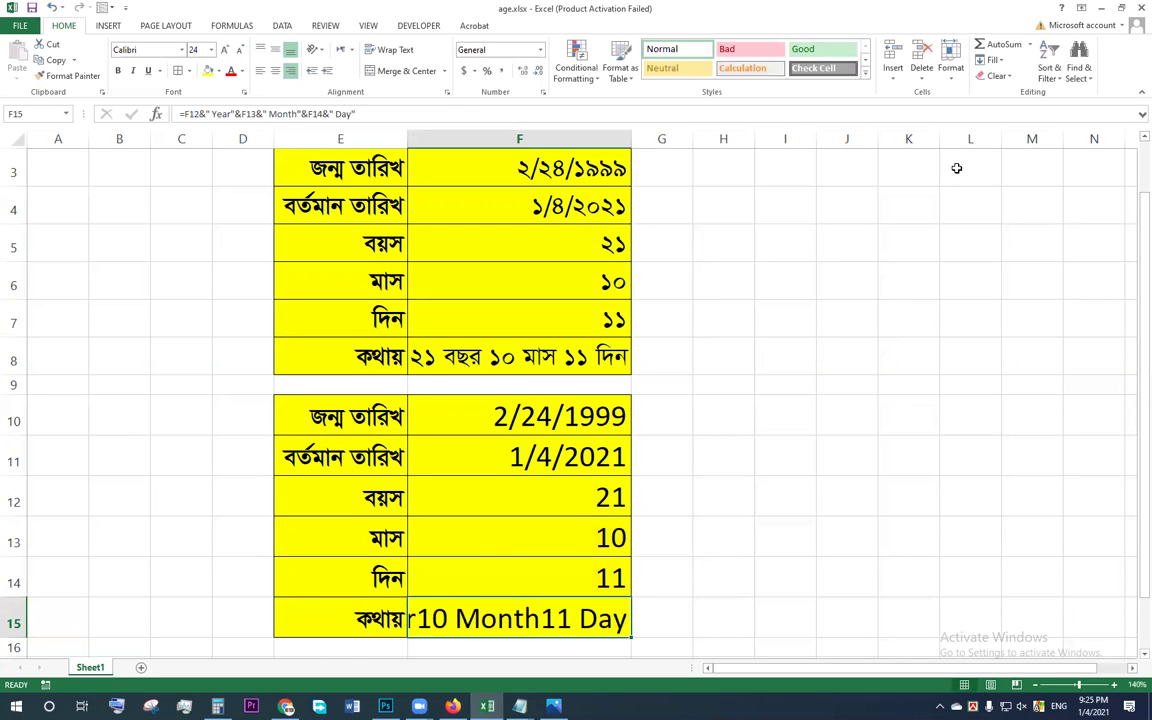
{"action": "double_click", "coordinate": [547, 619]}
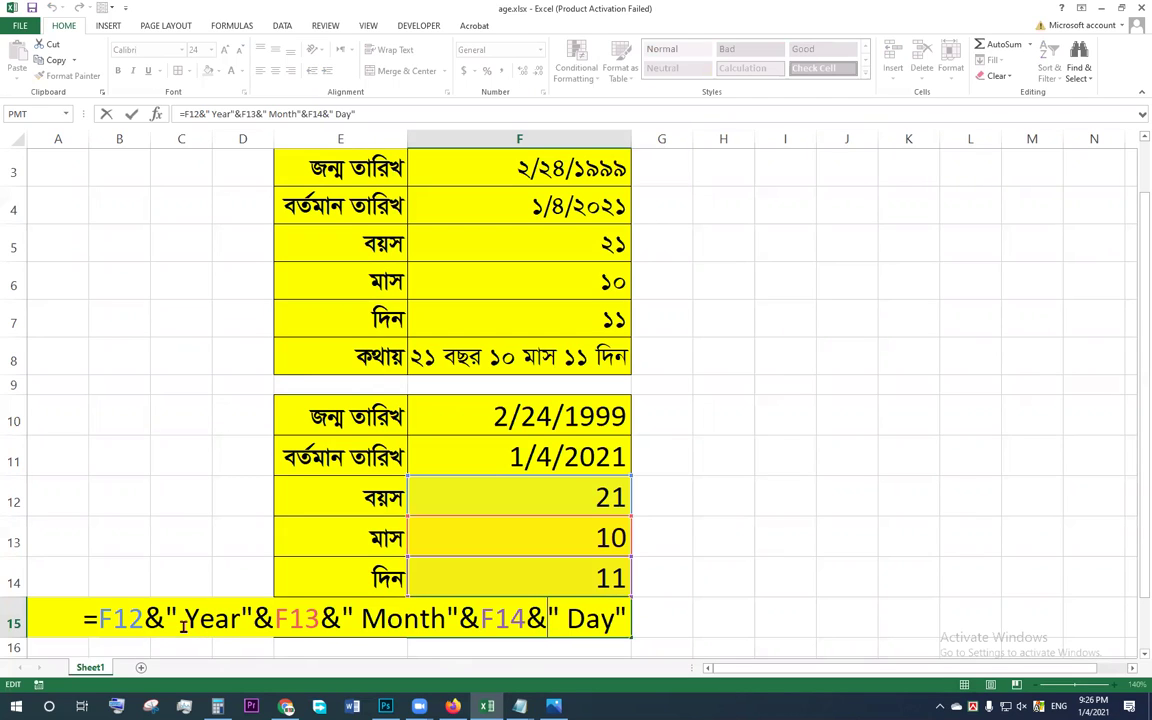
{"action": "key", "text": "Return"}
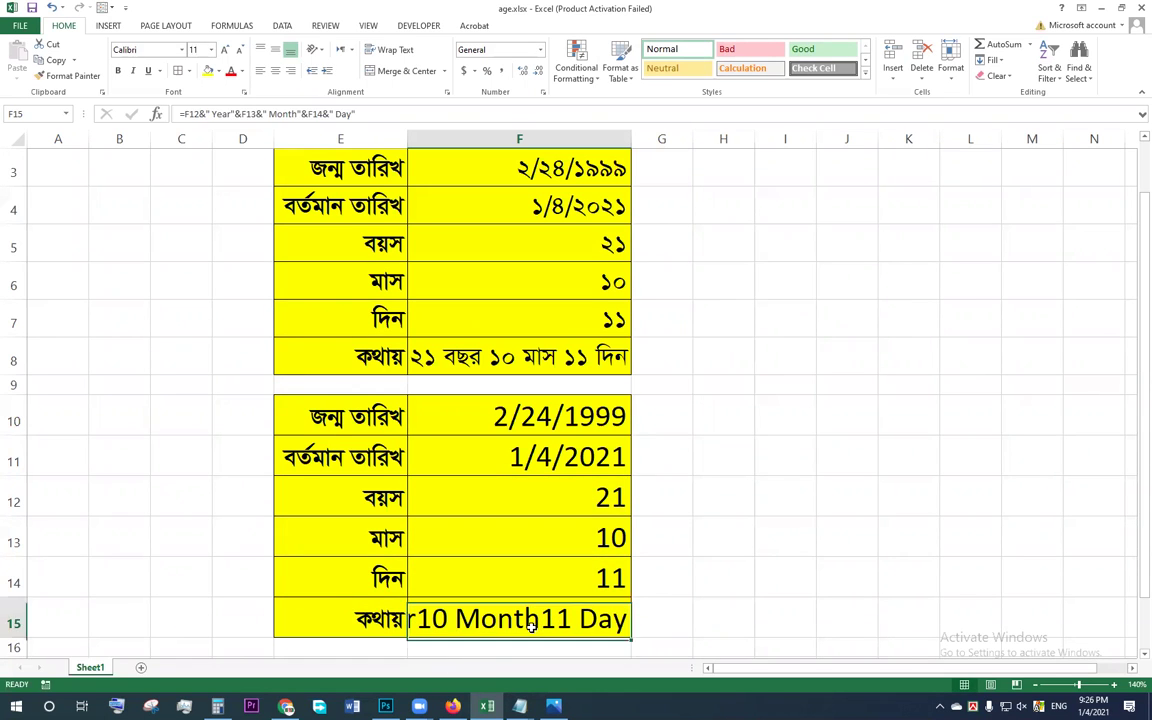
Add one more space before Month and a space after it inside the quotation marks of the F15 formula.
{"action": "double_click", "coordinate": [536, 626]}
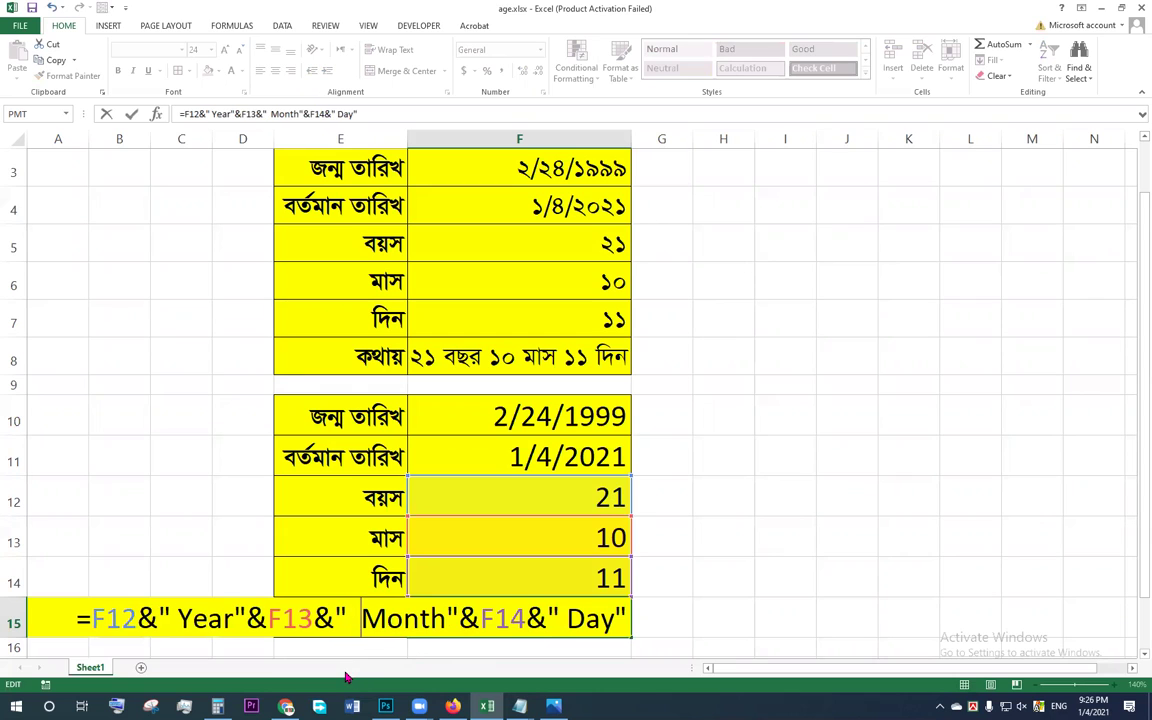
{"action": "left_click", "coordinate": [446, 620]}
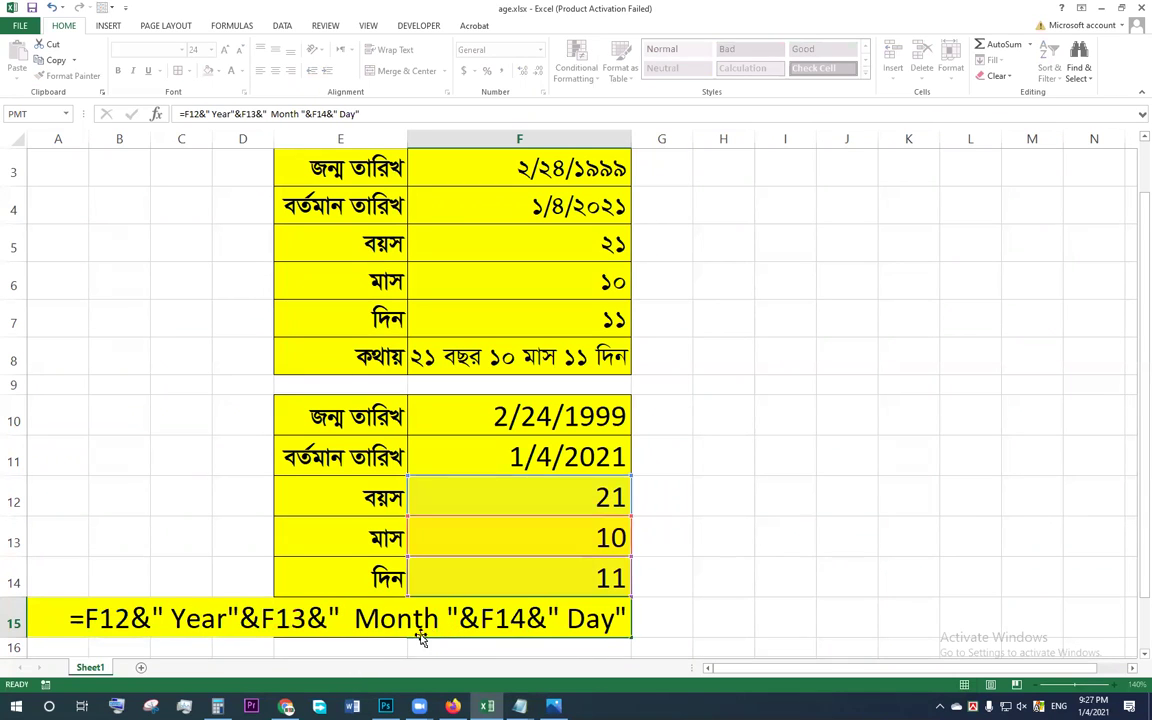
{"action": "key", "text": "Return"}
Set the font size of cell F15 to 16.
{"action": "left_click", "coordinate": [428, 628]}
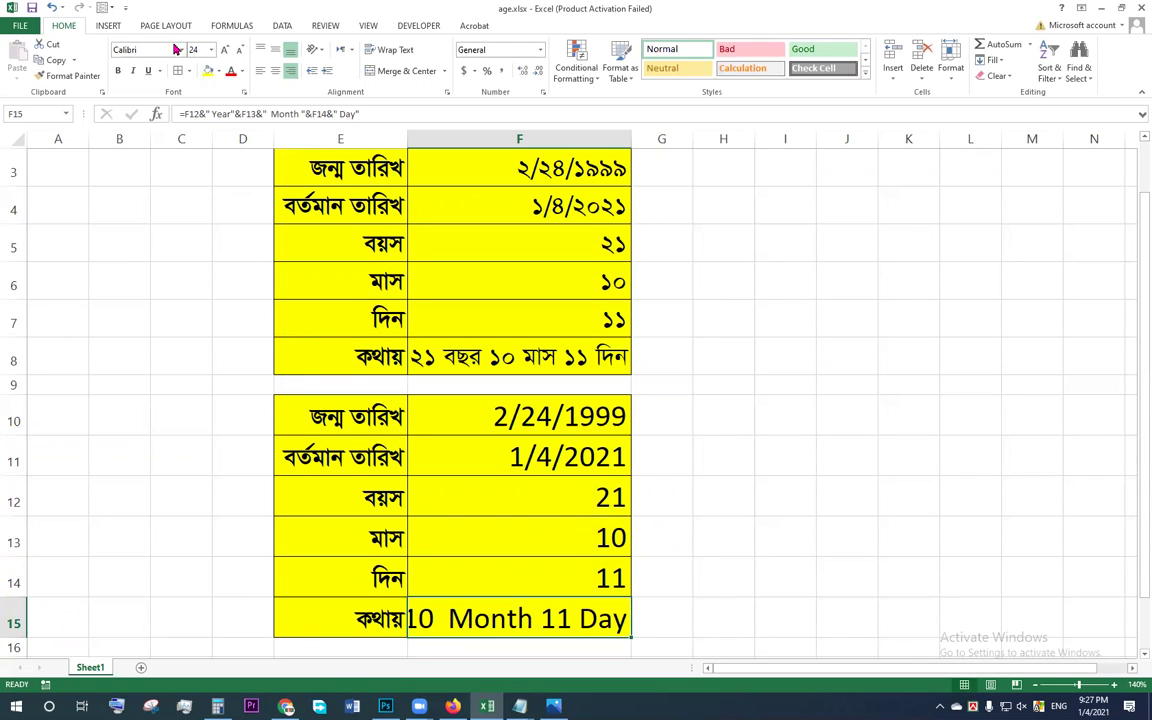
{"action": "left_click", "coordinate": [211, 50]}
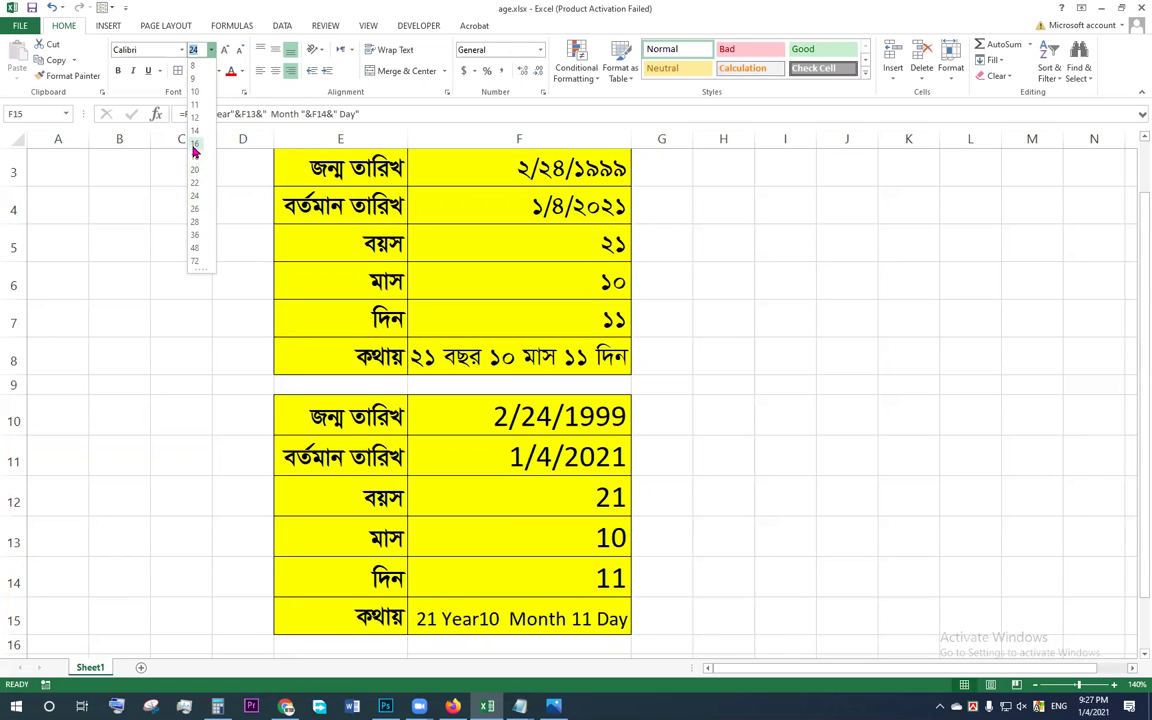
{"action": "left_click", "coordinate": [194, 146]}
{"action": "left_click", "coordinate": [715, 615]}
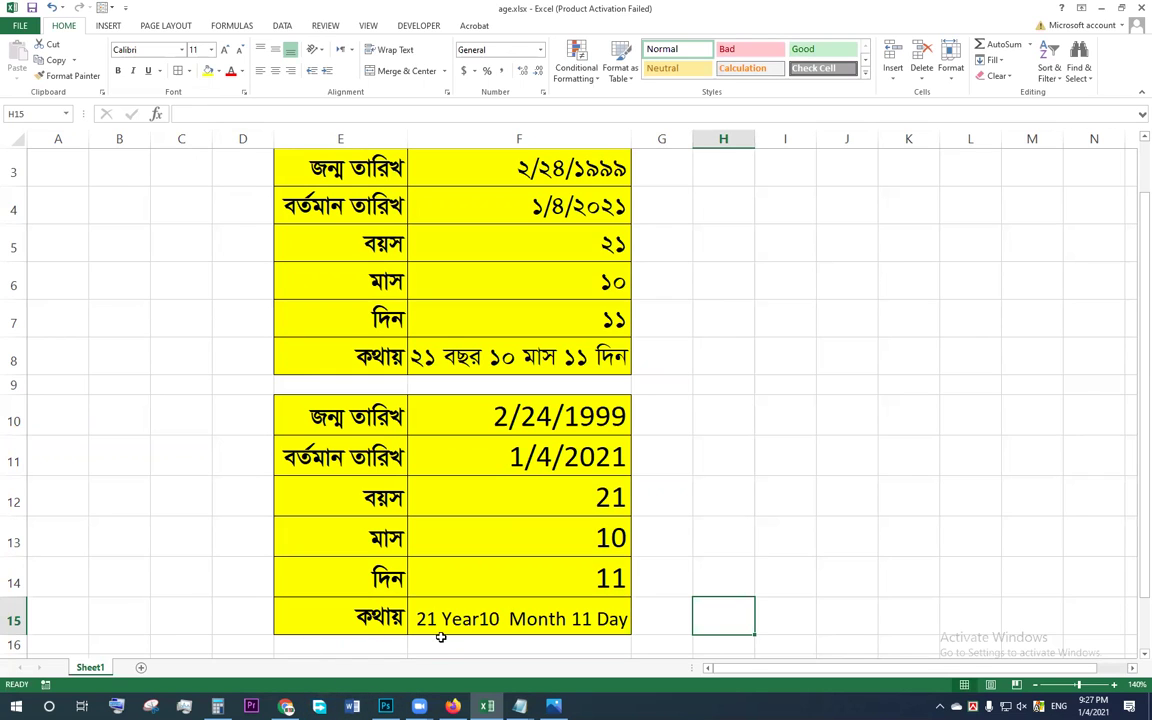
Add a space after Year inside the quotation marks of the F15 formula and enter it.
{"action": "double_click", "coordinate": [479, 620]}
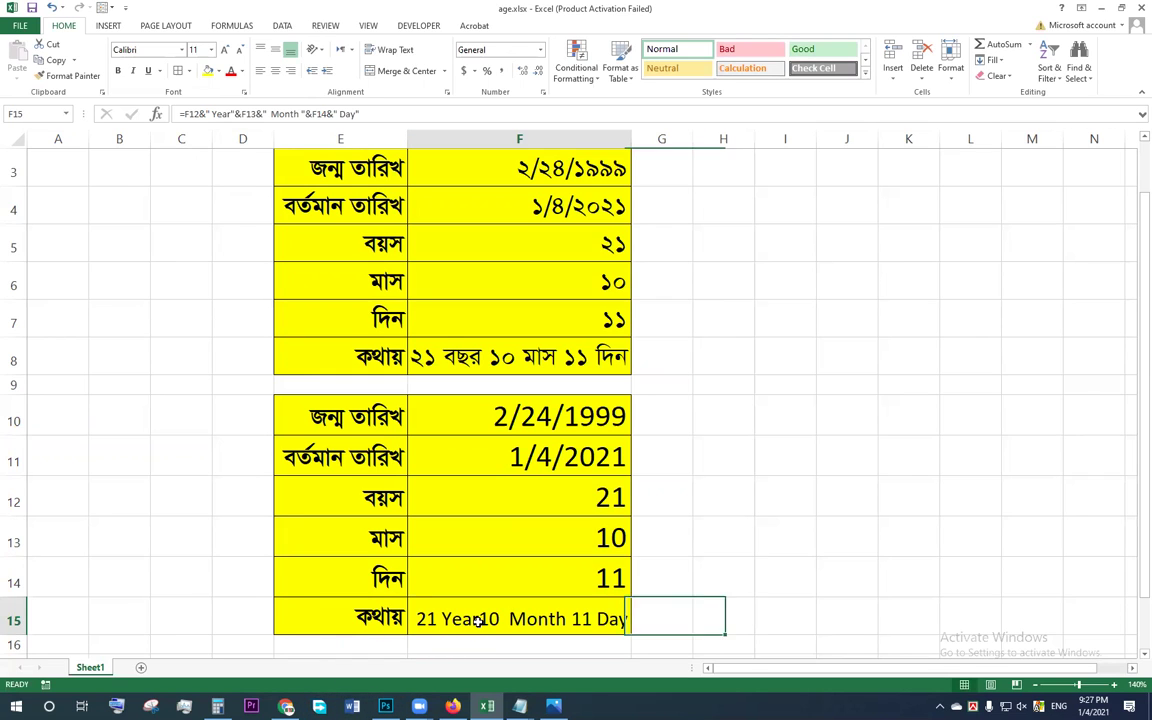
{"action": "left_click", "coordinate": [362, 619]}
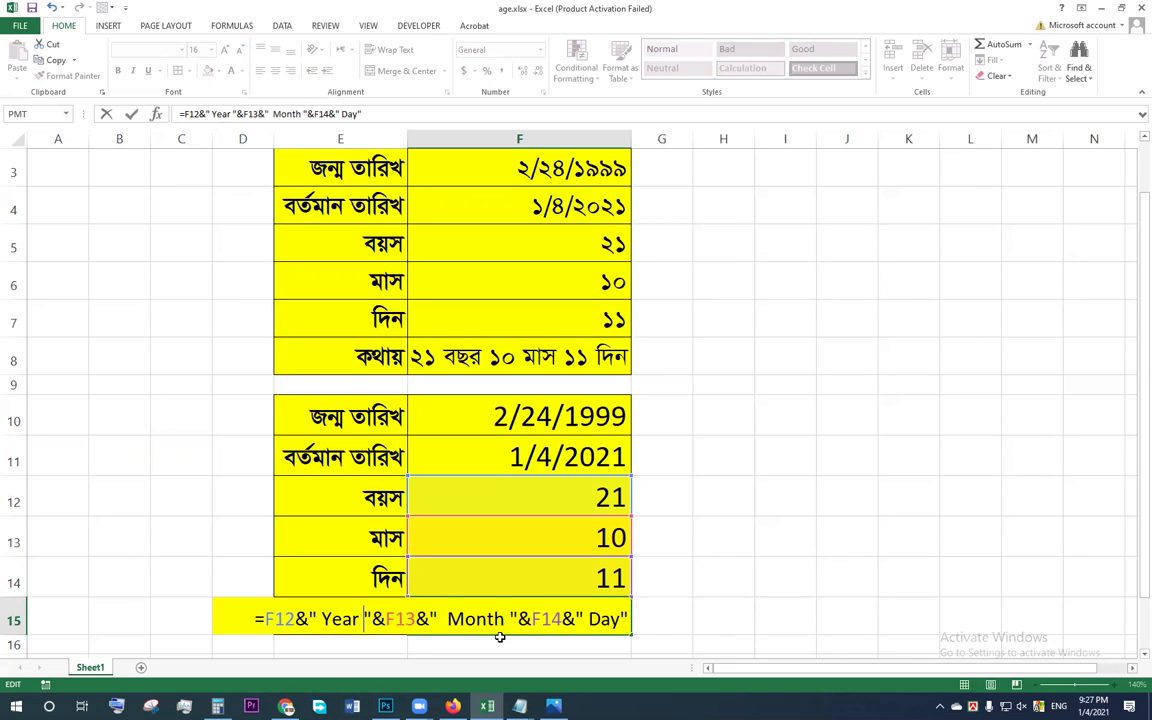
{"action": "key", "text": "Return"}
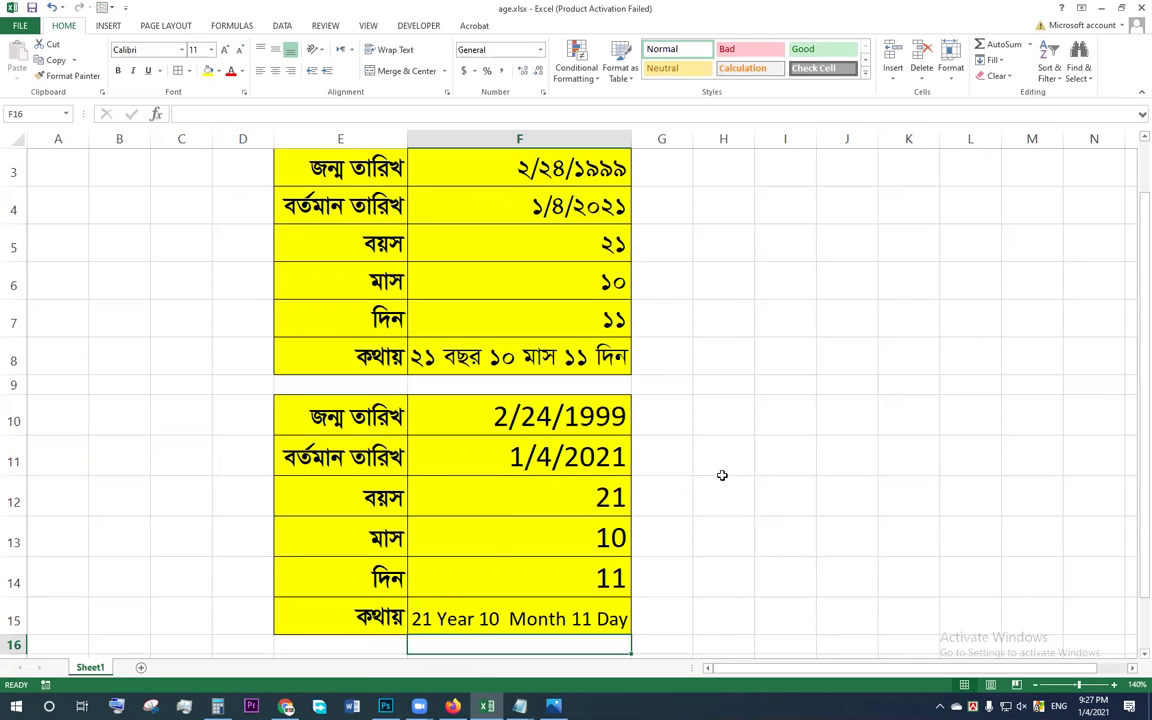
{"action": "left_click_drag", "start_coordinate": [1139, 533], "coordinate": [650, 424]}
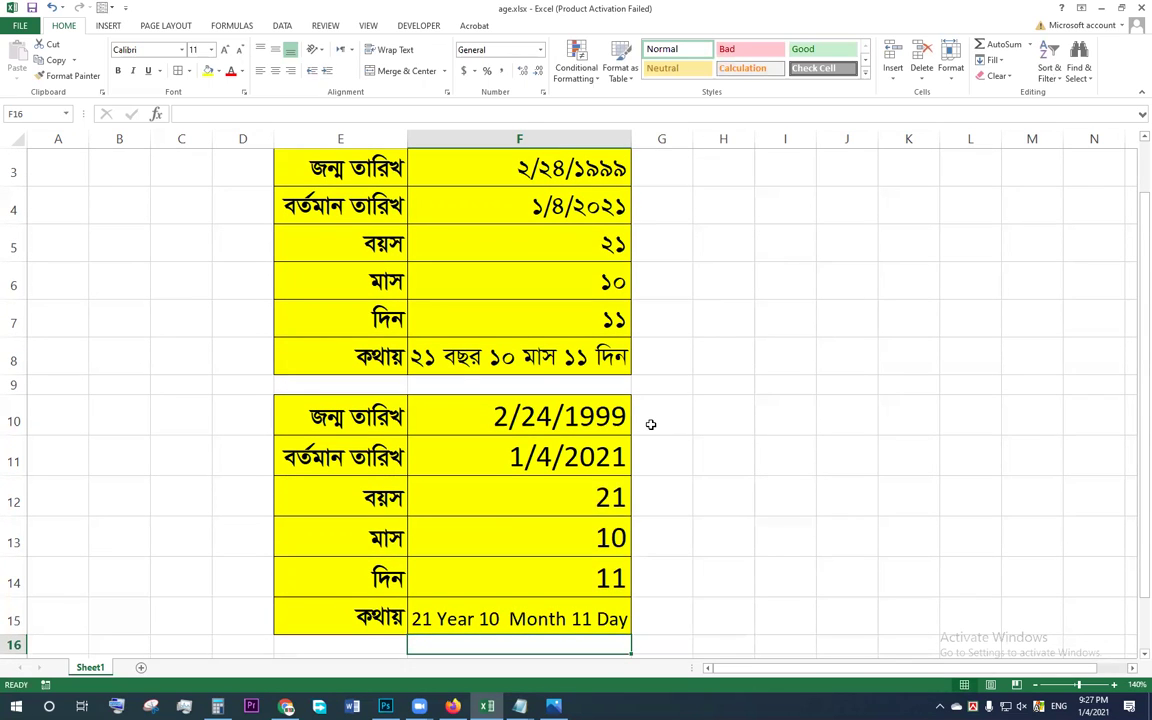